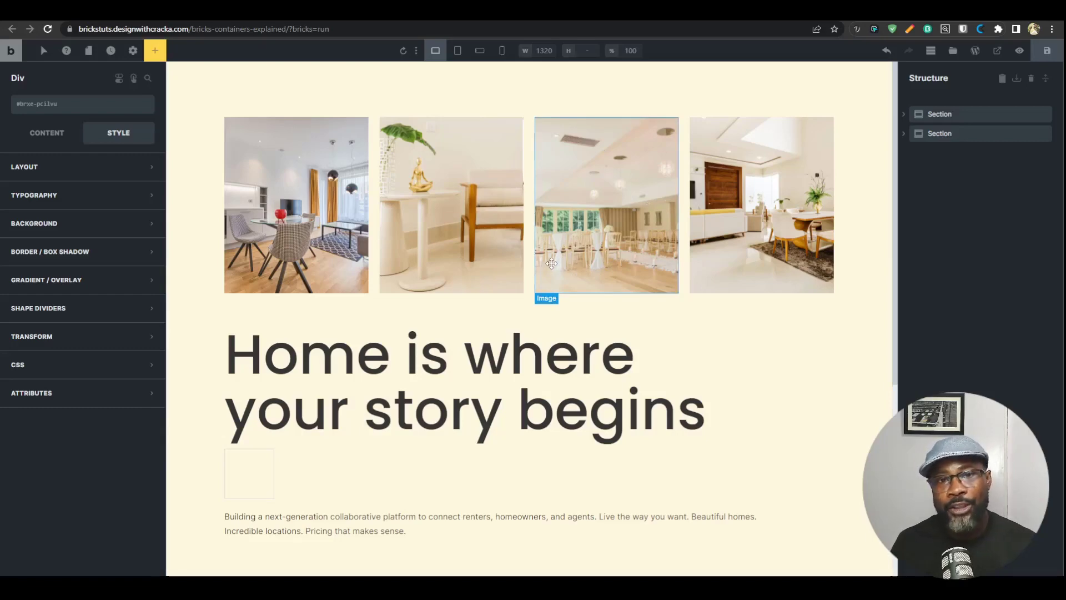
Create a page titled New page from inside the builder and open it for editing
click(90, 52)
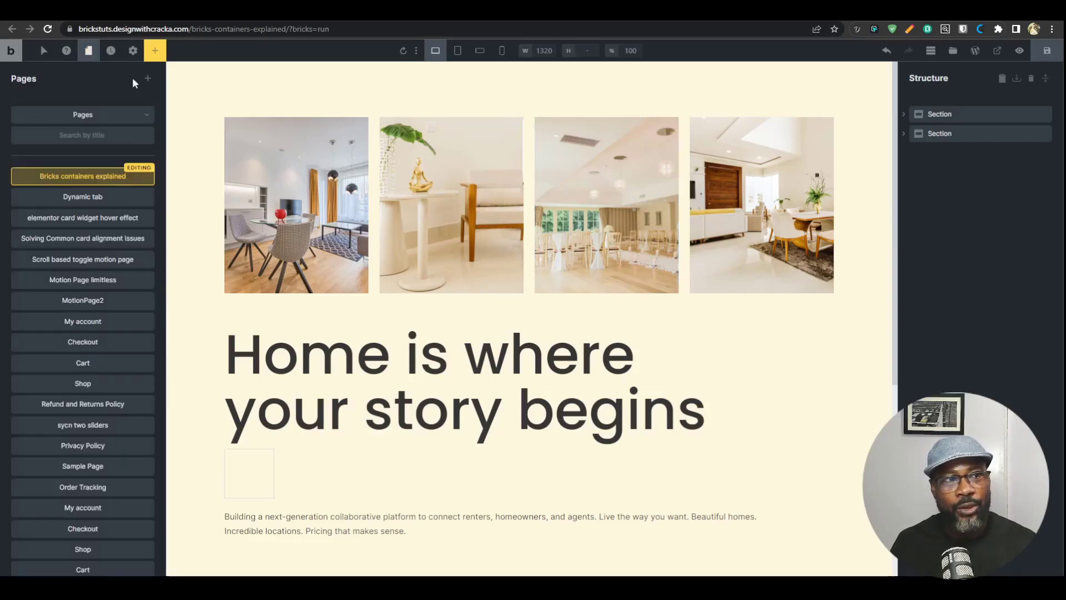
click(148, 78)
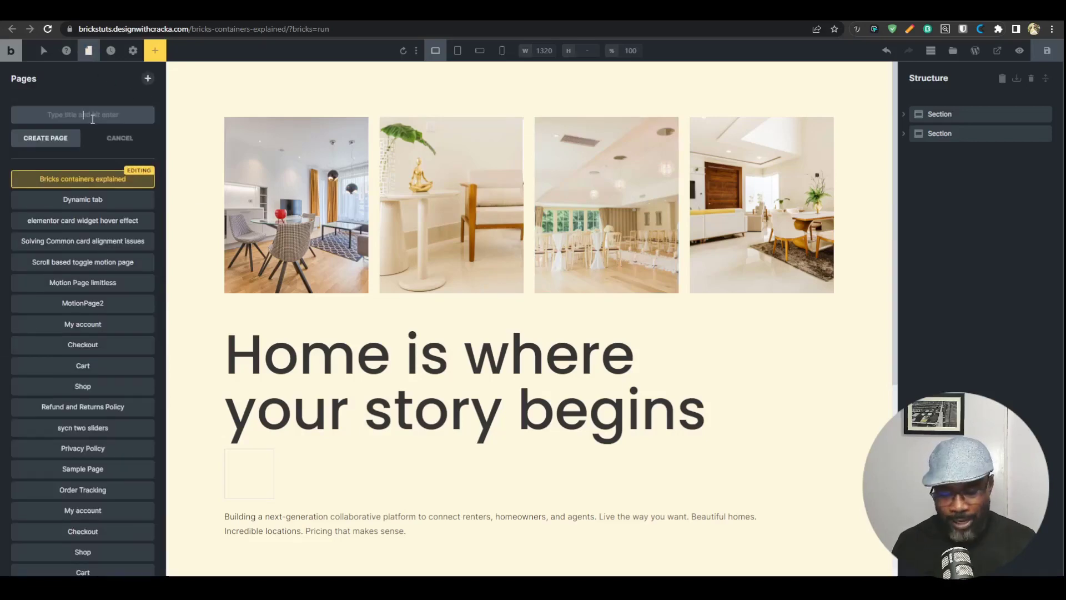
text(New page)
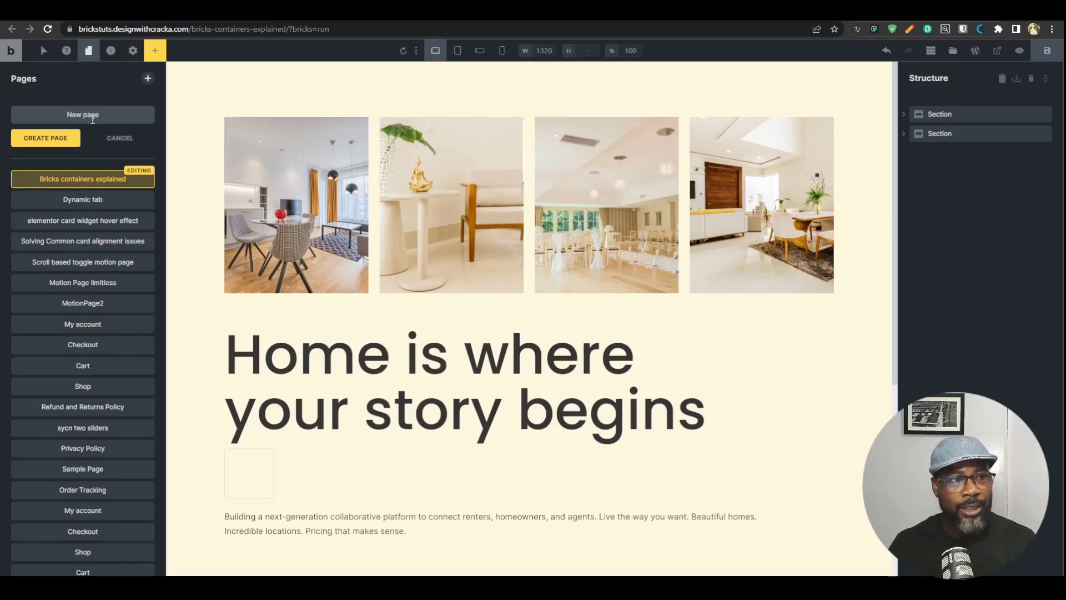
click(58, 139)
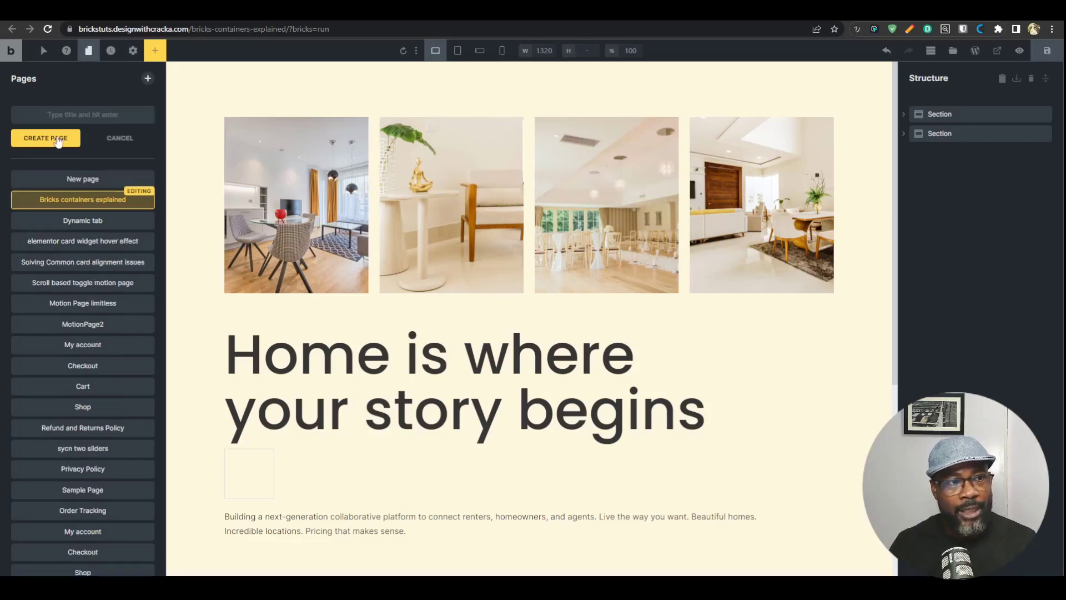
click(81, 180)
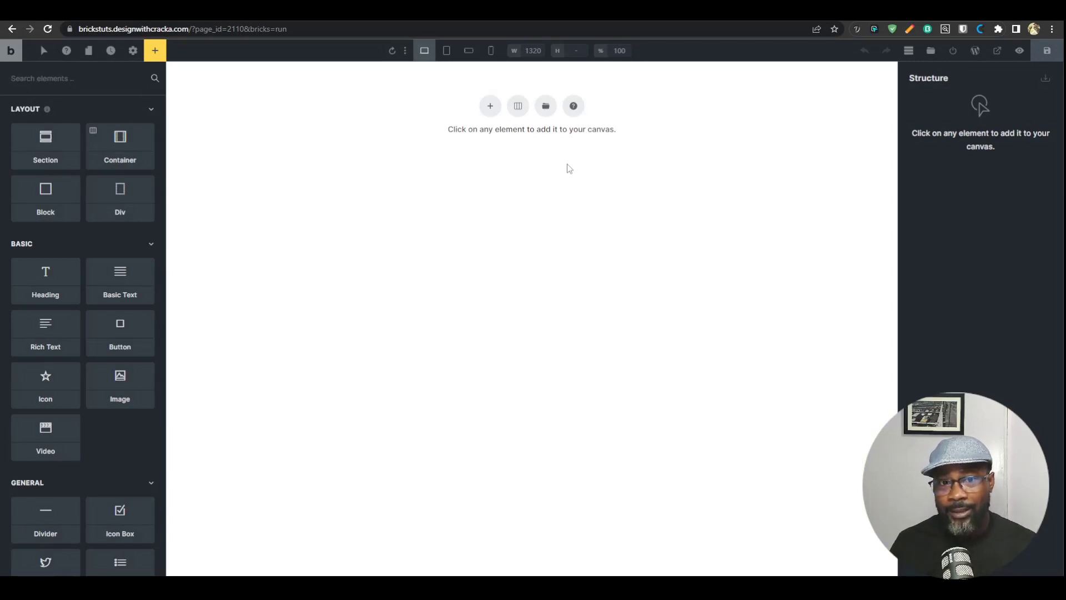
Find New page in the WordPress pages list and open it with the Bricks editor
click(953, 53)
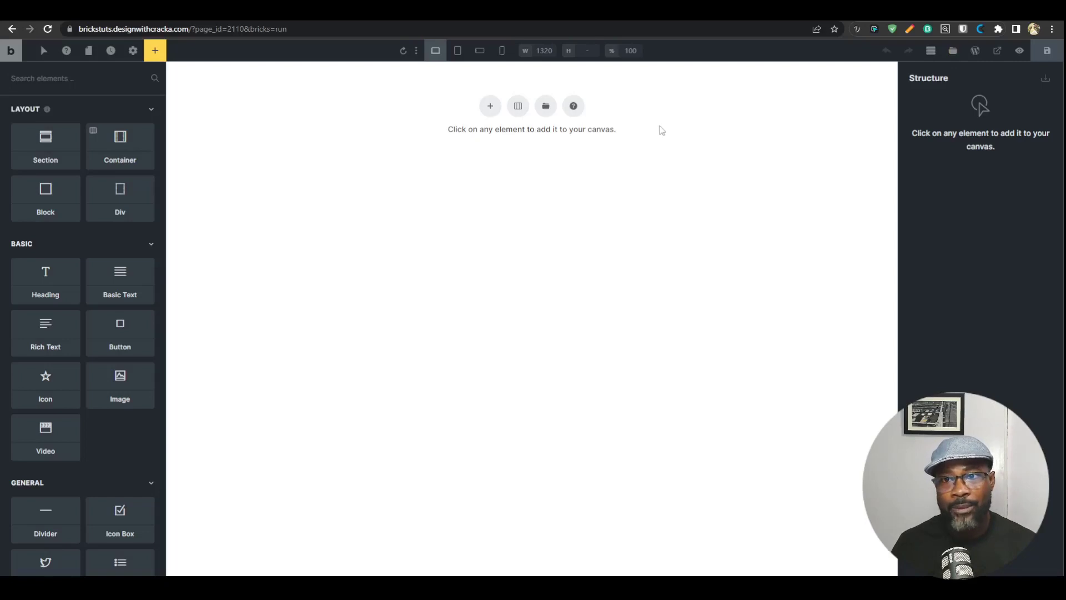
key(alt+Left)
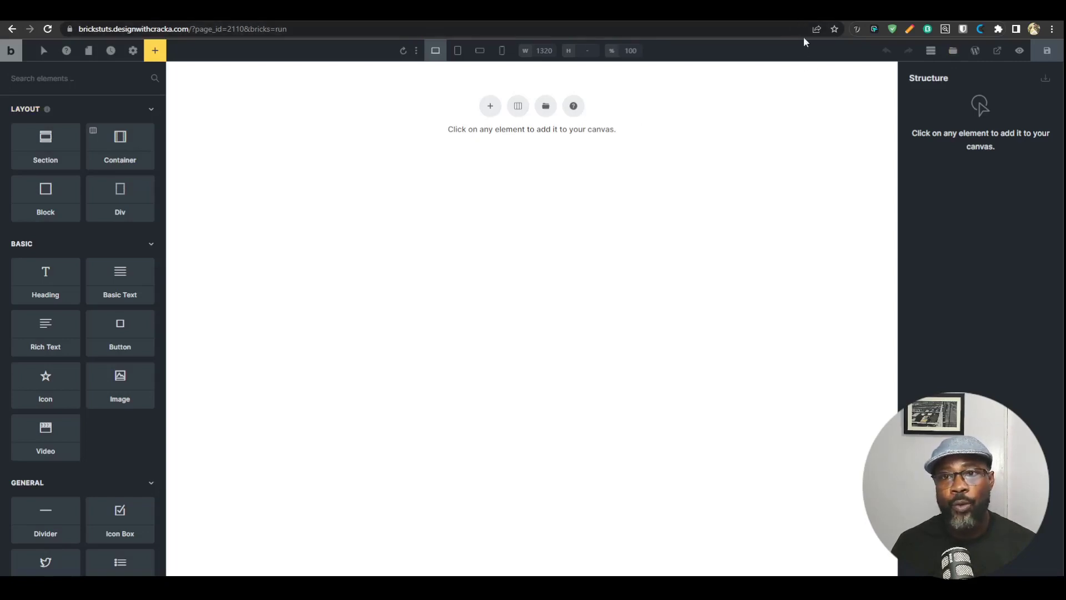
scroll(117, 183, down, 4)
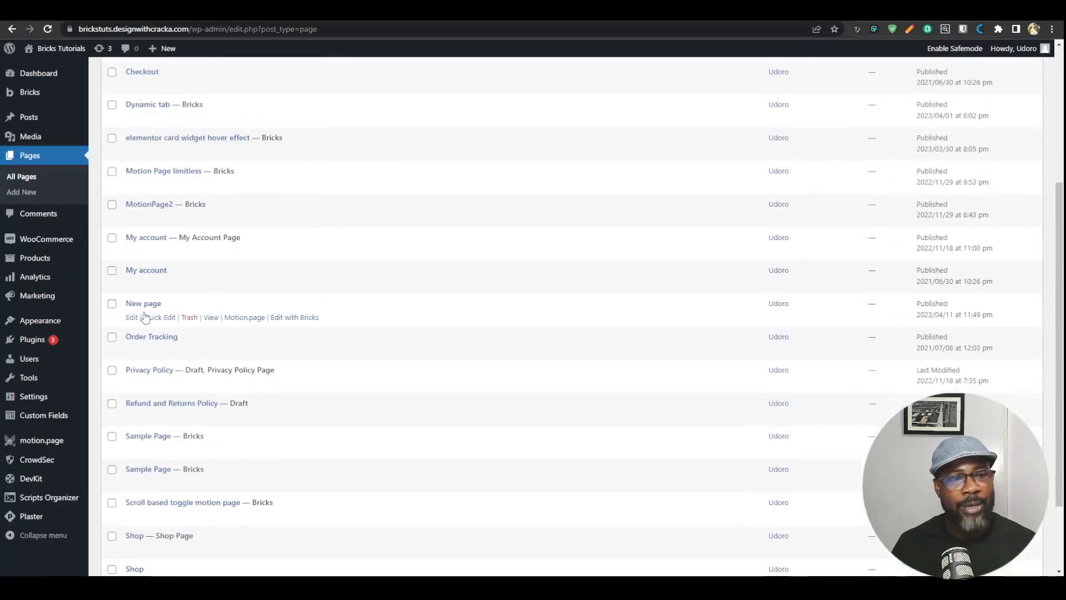
click(294, 317)
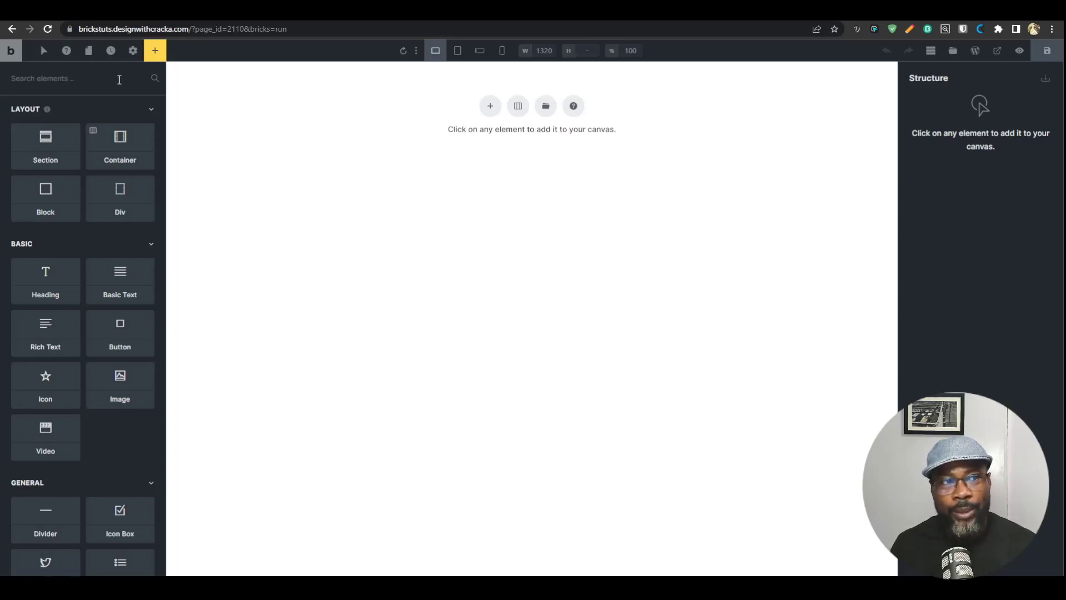
Switch the builder to the Bricks containers explained page
click(88, 52)
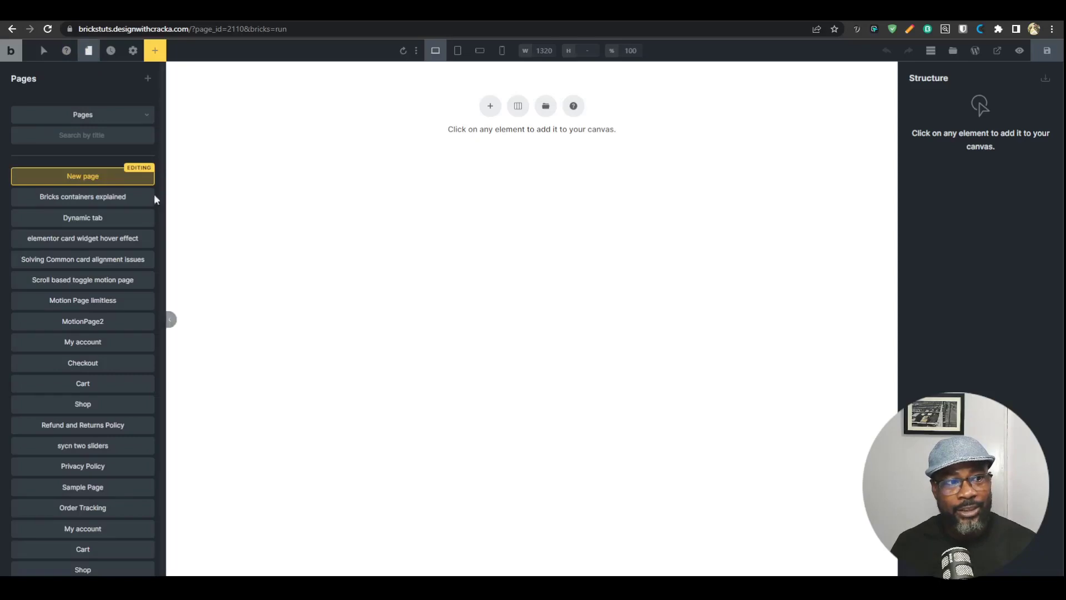
click(96, 205)
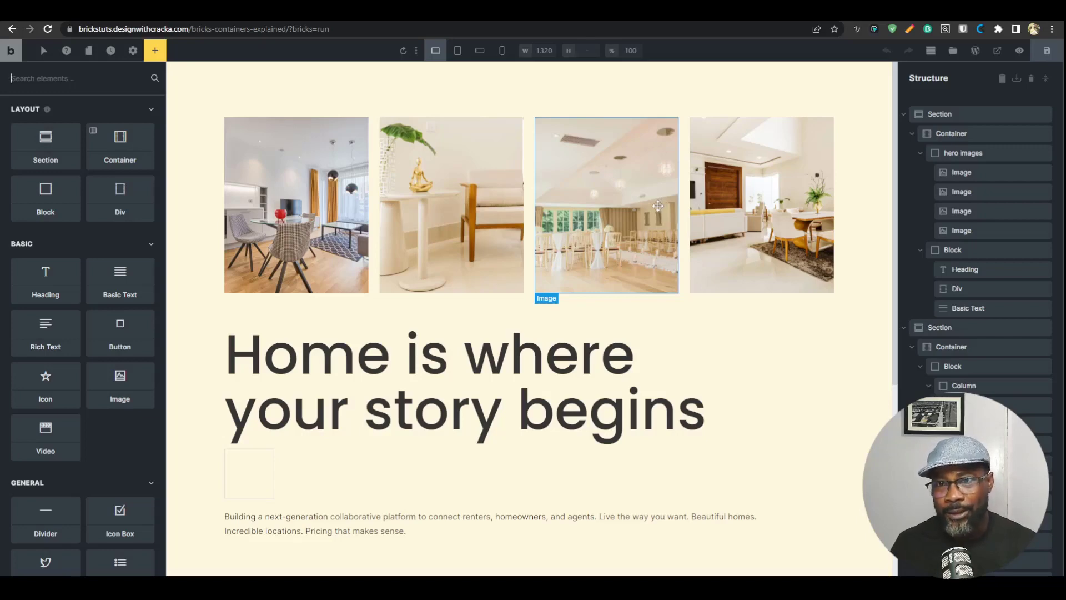
View the blank form for adding a Bricks template in the WordPress dashboard and go back
click(838, 11)
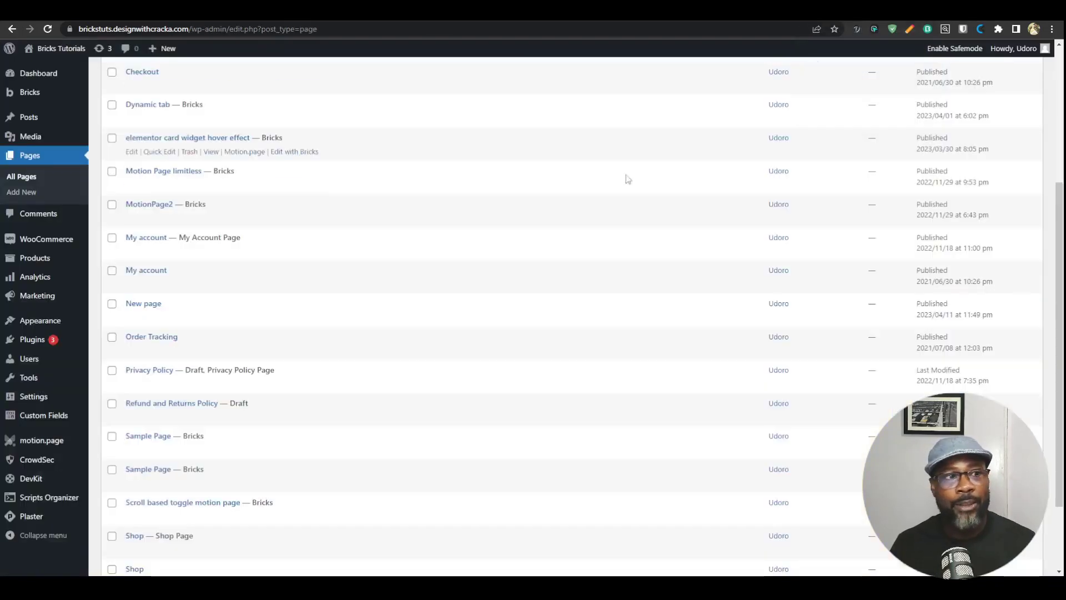
mouse_move(30, 93)
click(113, 110)
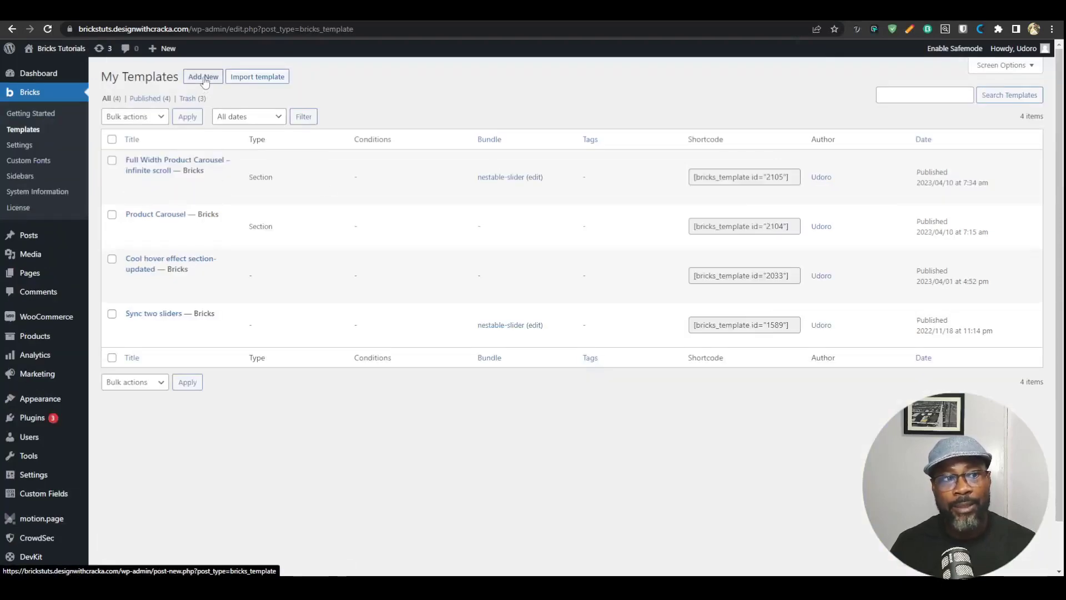
click(204, 78)
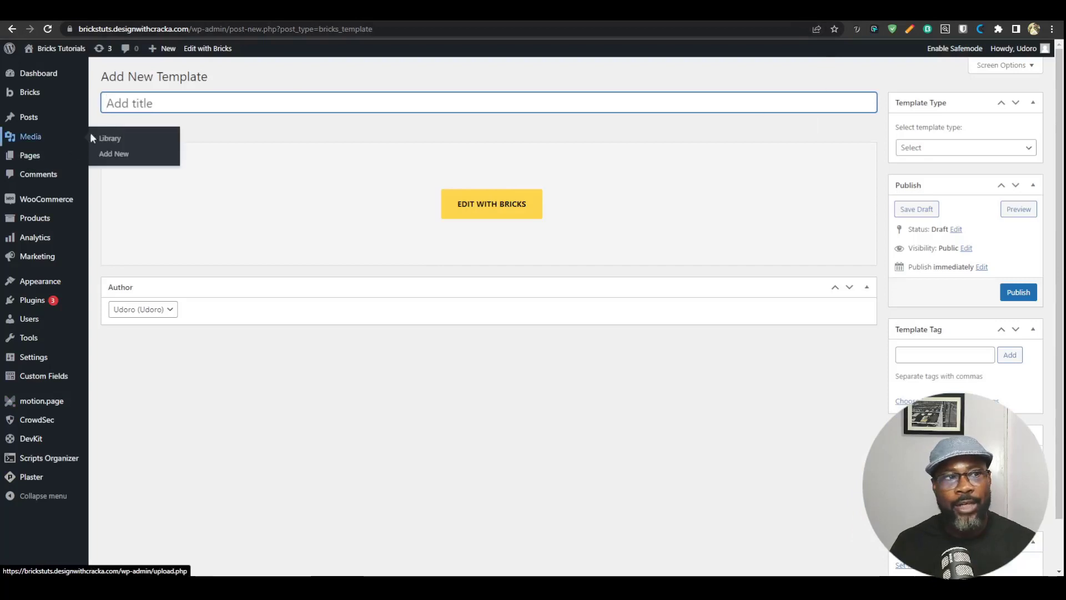
click(11, 30)
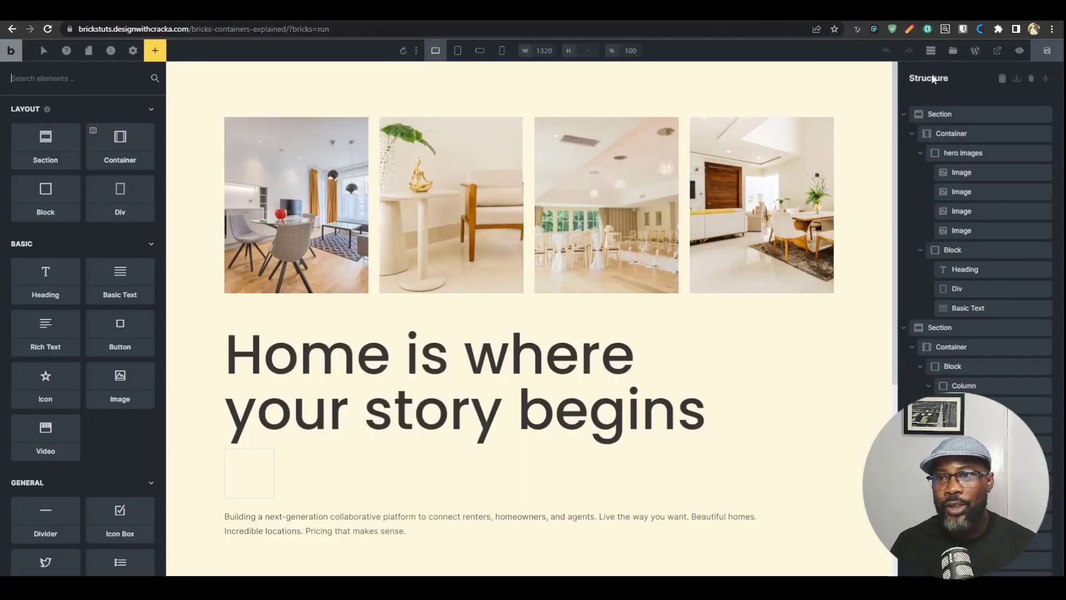
Create a template titled 404 with the template type Error page from the builder's template library
click(953, 53)
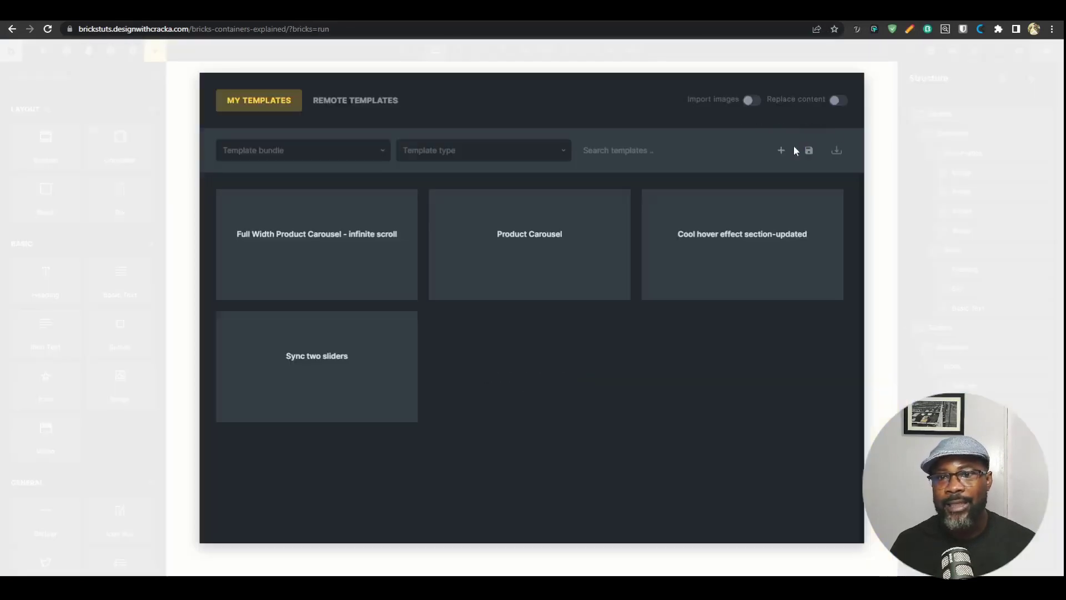
click(781, 150)
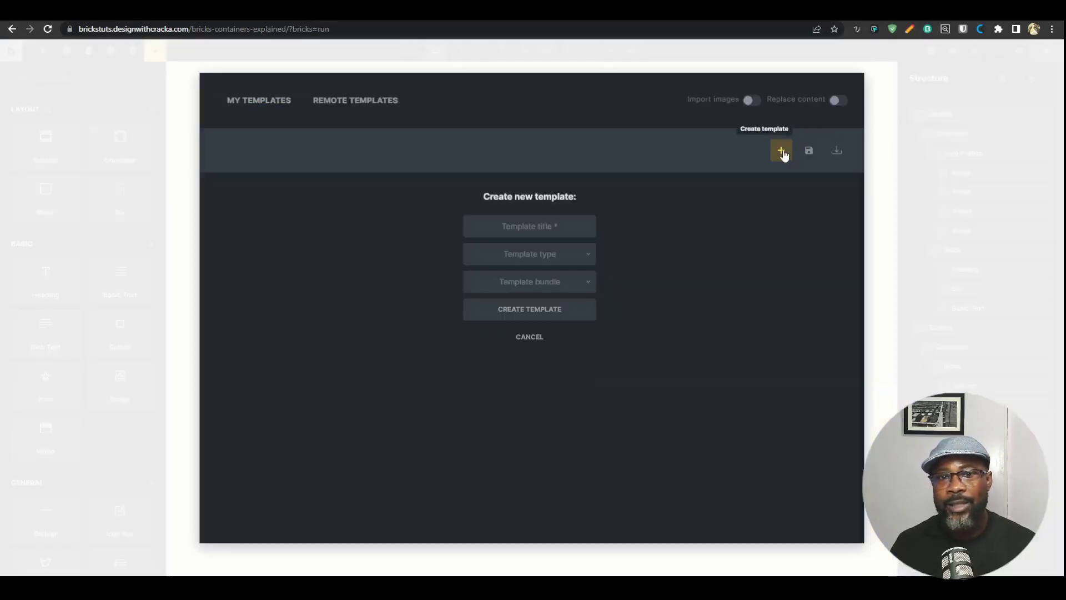
click(538, 220)
text(404)
click(561, 257)
scroll(561, 411, down, 3)
scroll(561, 444, up, 3)
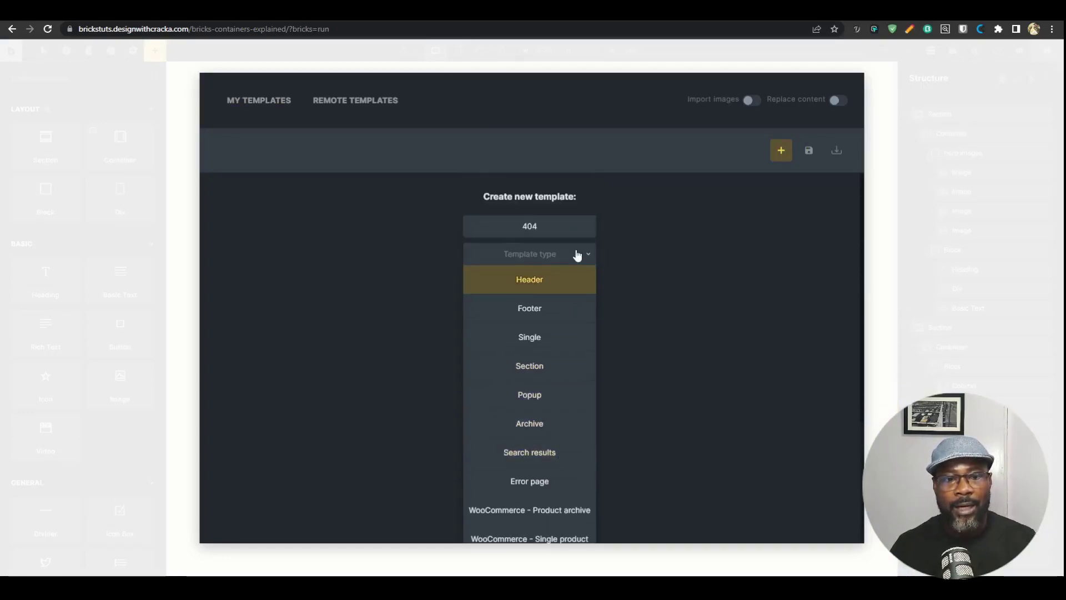
click(543, 482)
click(573, 284)
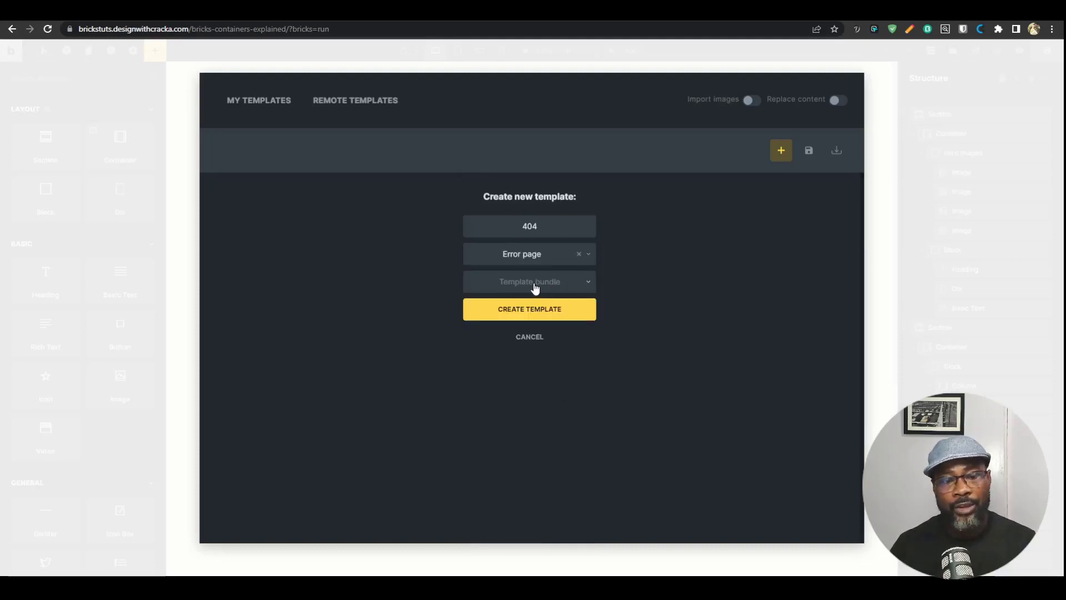
click(534, 310)
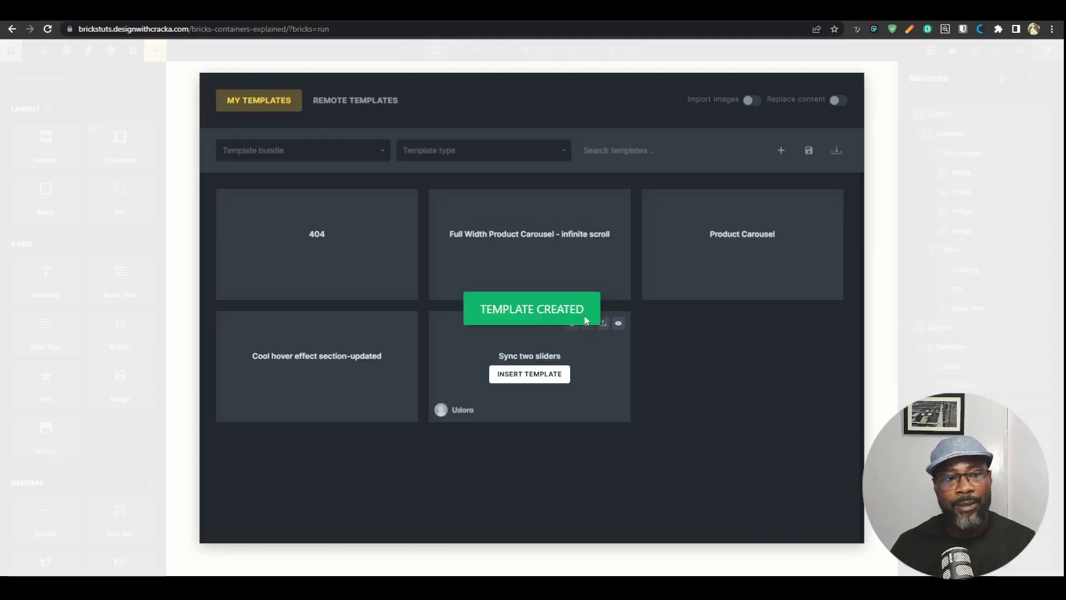
Refresh the WordPress template list and open the 404 template in the builder
click(374, 201)
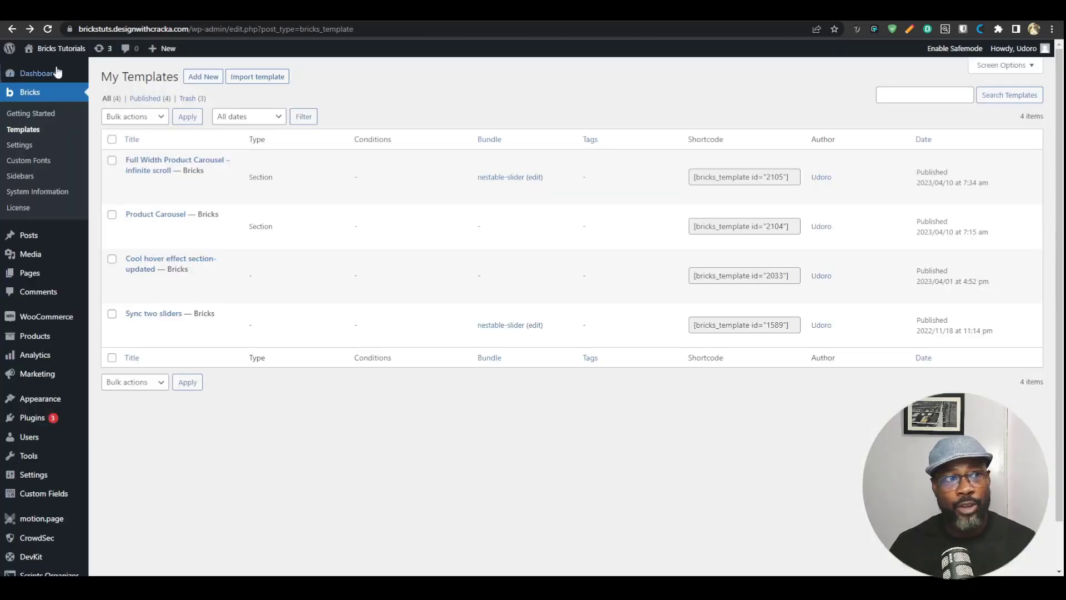
click(48, 31)
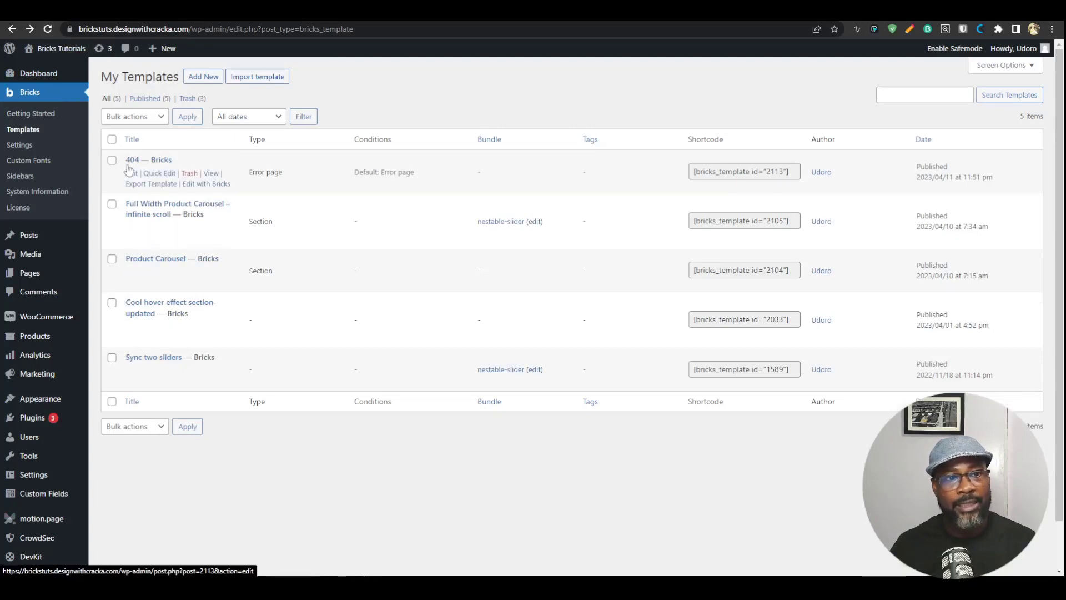
click(128, 172)
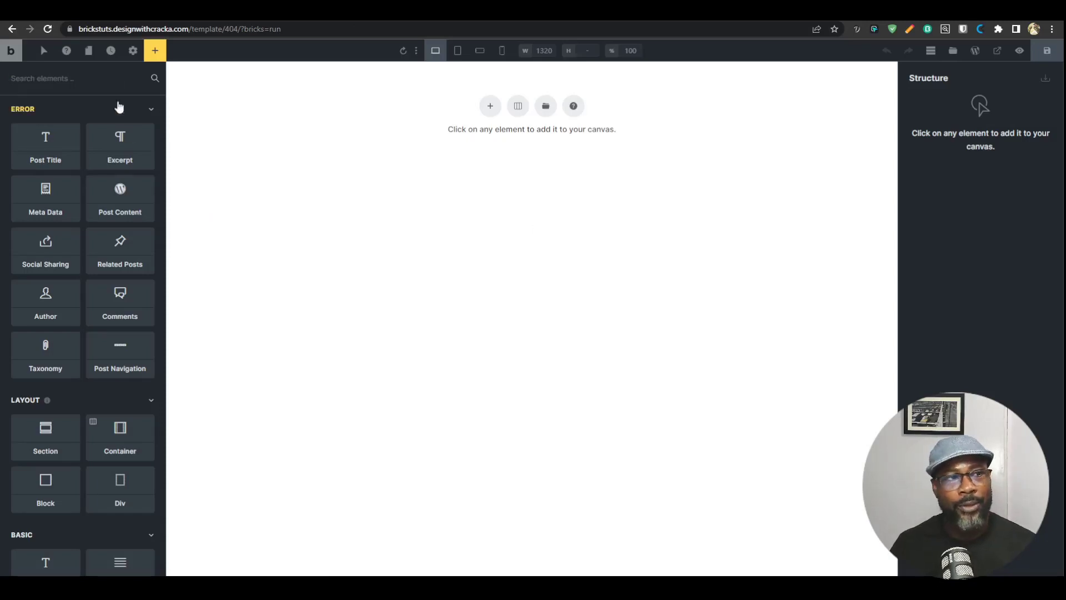
Return from the 404 template to editing the Bricks containers explained page
click(89, 50)
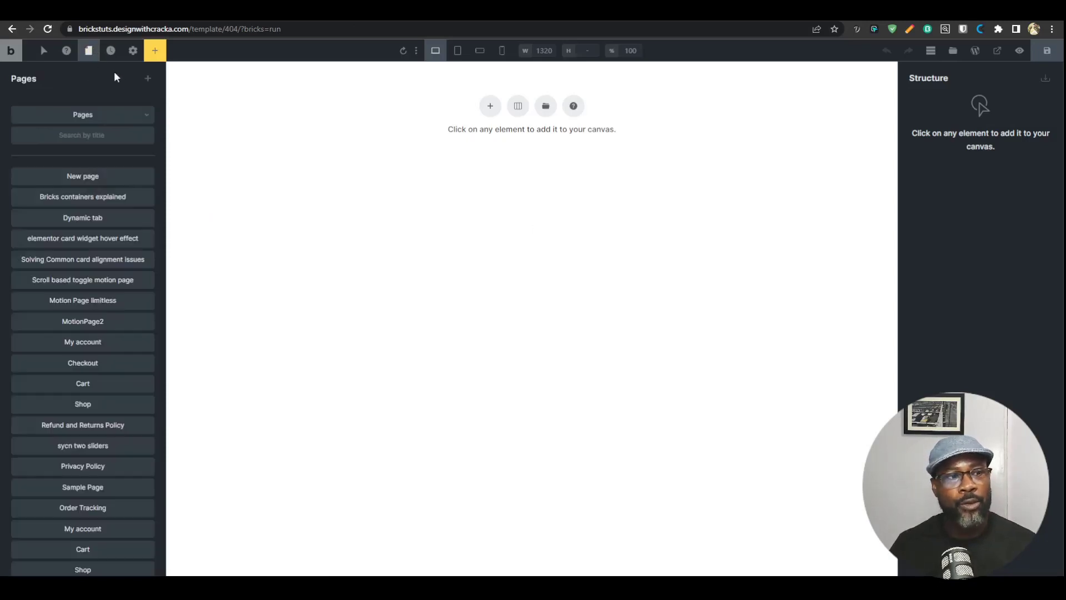
click(110, 198)
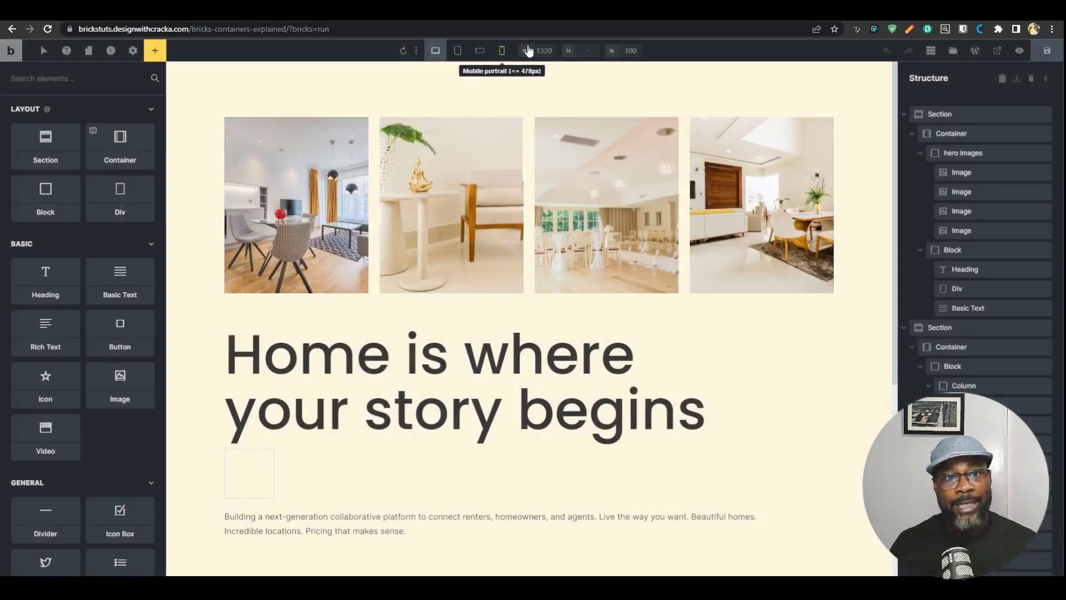
Preview the page at the tablet portrait, mobile landscape and mobile portrait breakpoints
click(457, 51)
click(480, 51)
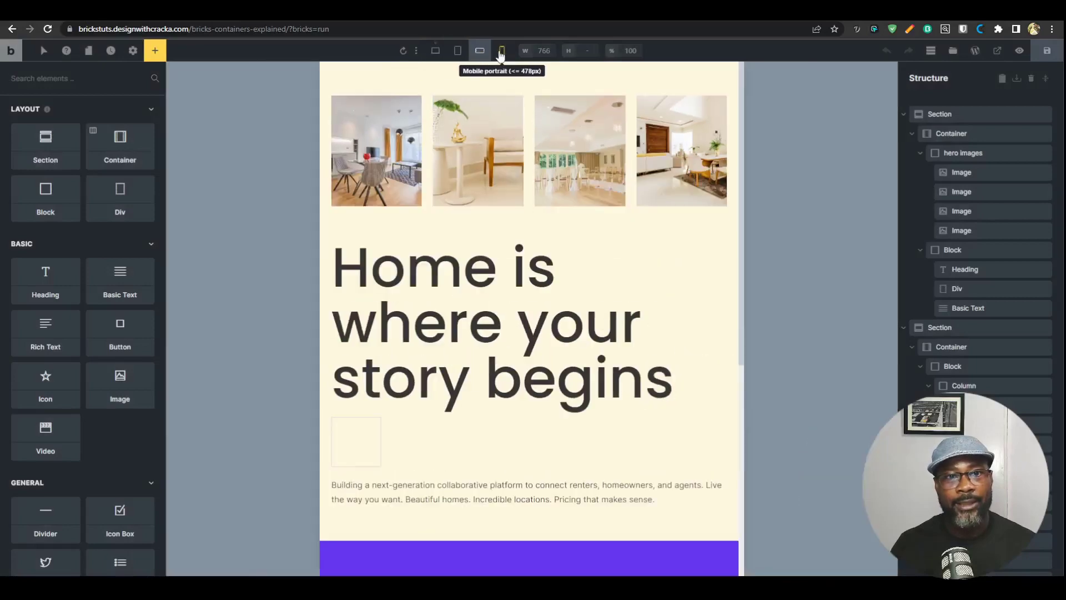
click(501, 50)
Preview the page at a canvas width of 320 px, recheck the mobile breakpoints and return to the desktop view
double_click(545, 51)
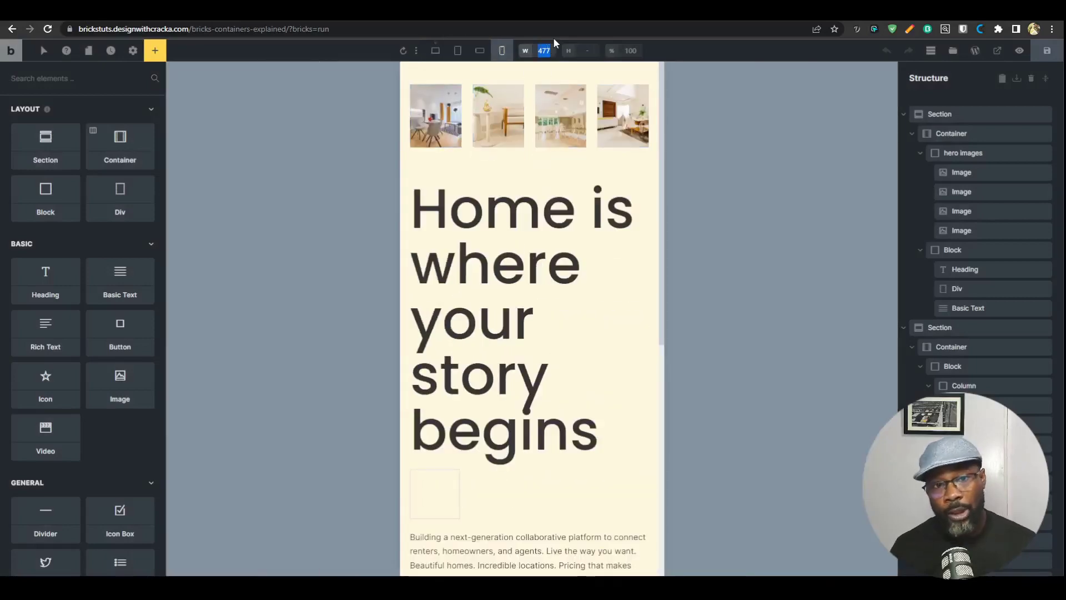
text(320)
key(Return)
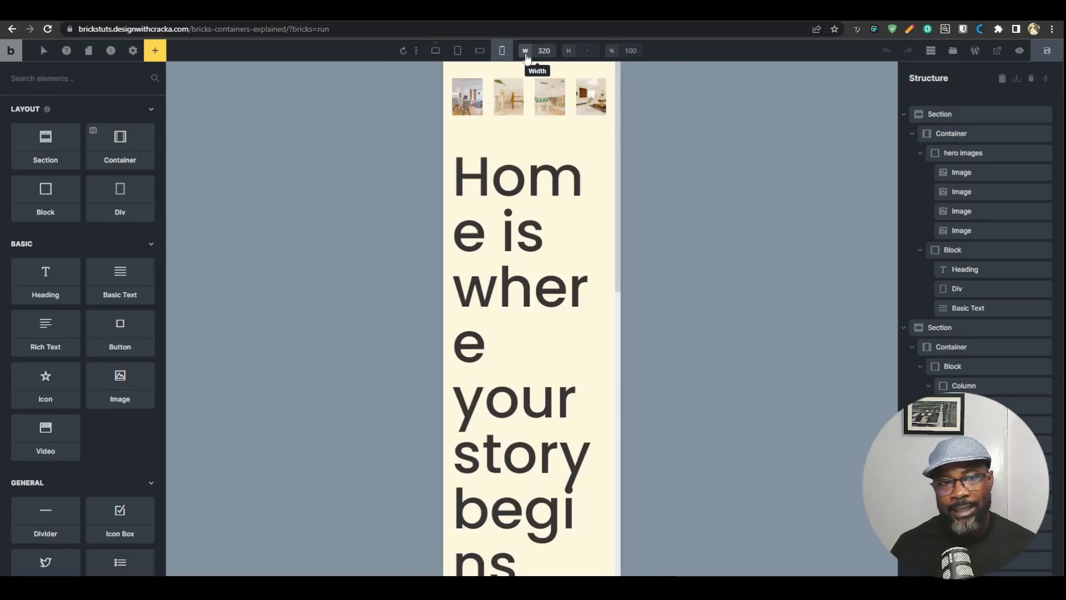
click(486, 54)
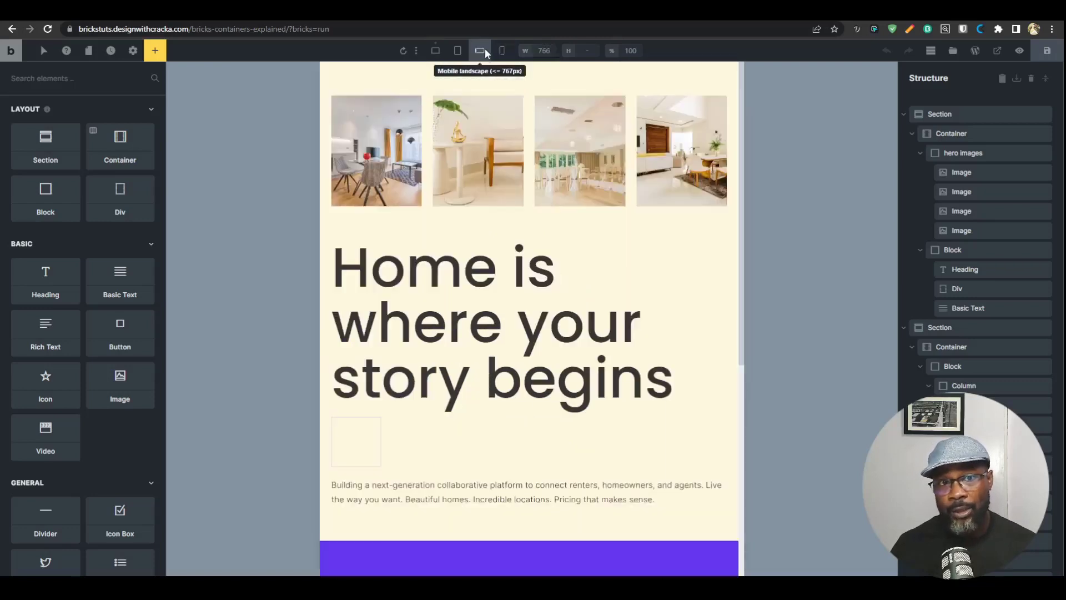
click(501, 52)
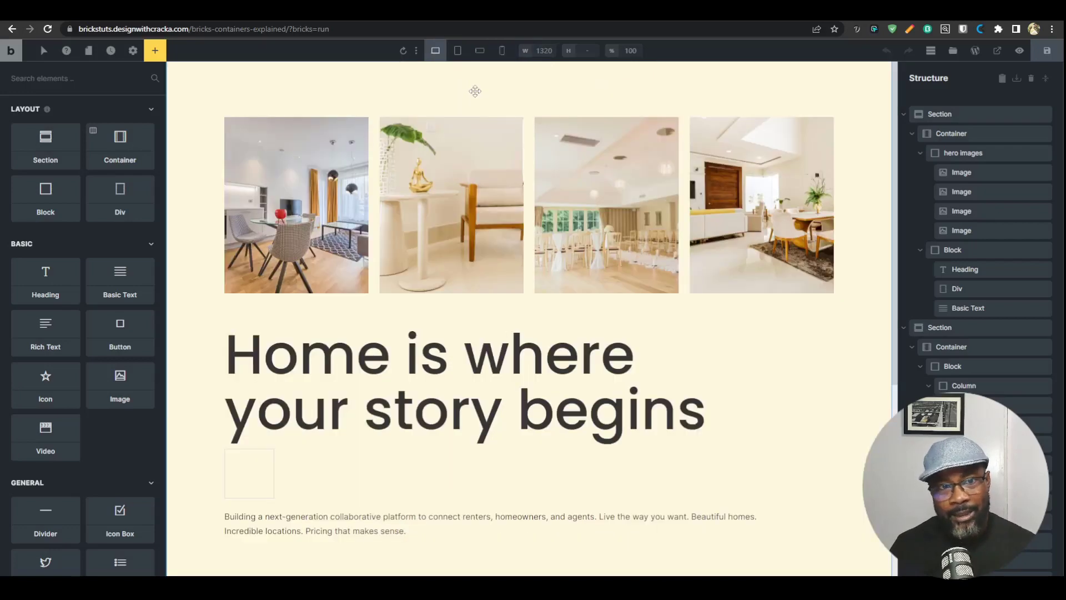
Create a custom breakpoint labelled Small Phone with a width of 320 px and the portrait phone icon
click(416, 51)
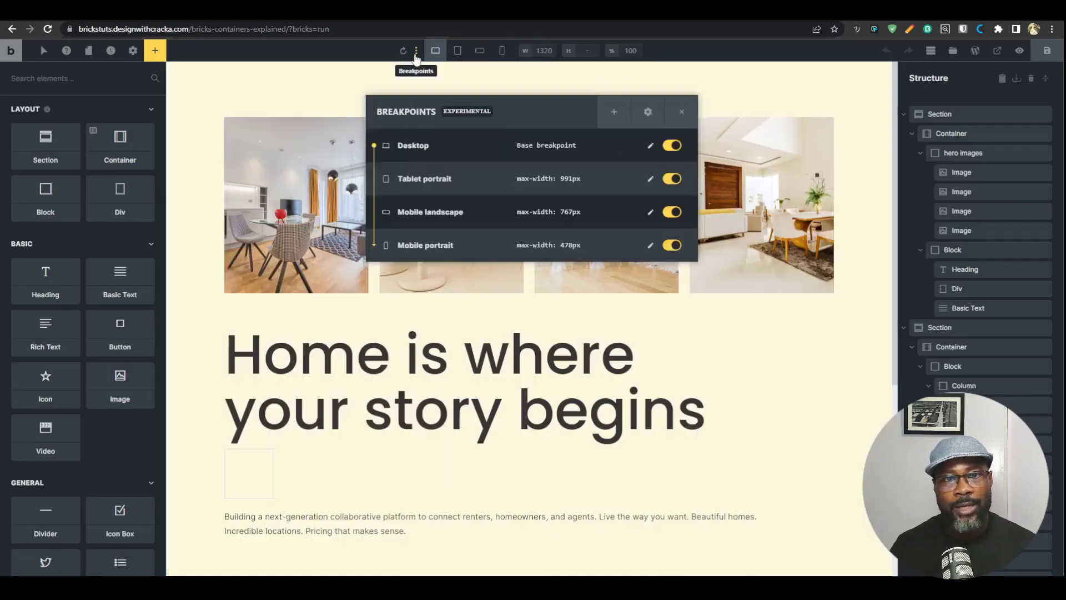
click(614, 111)
click(526, 155)
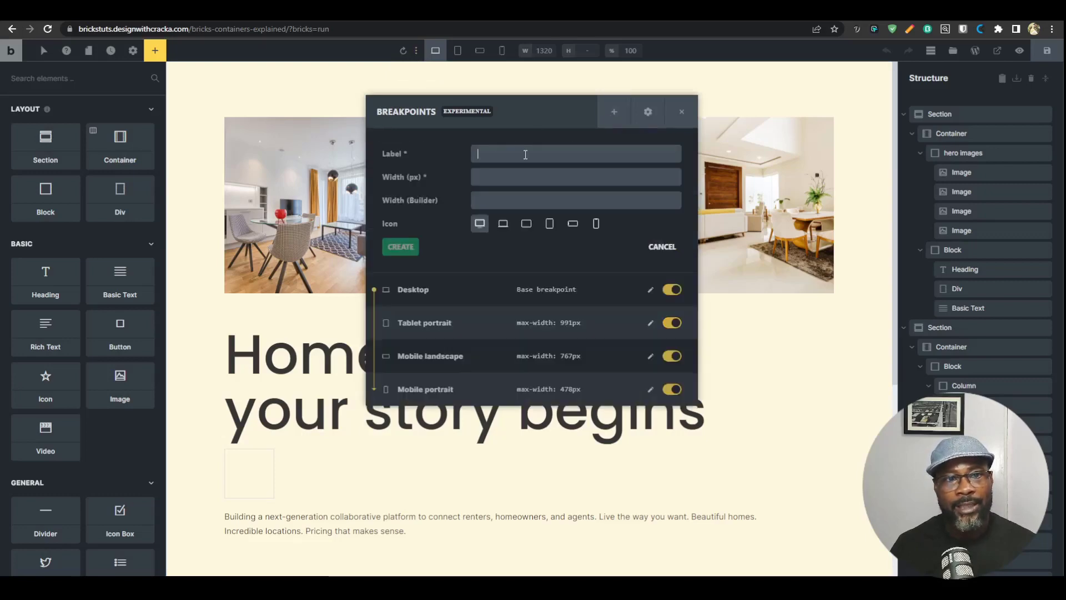
text(Small Phone)
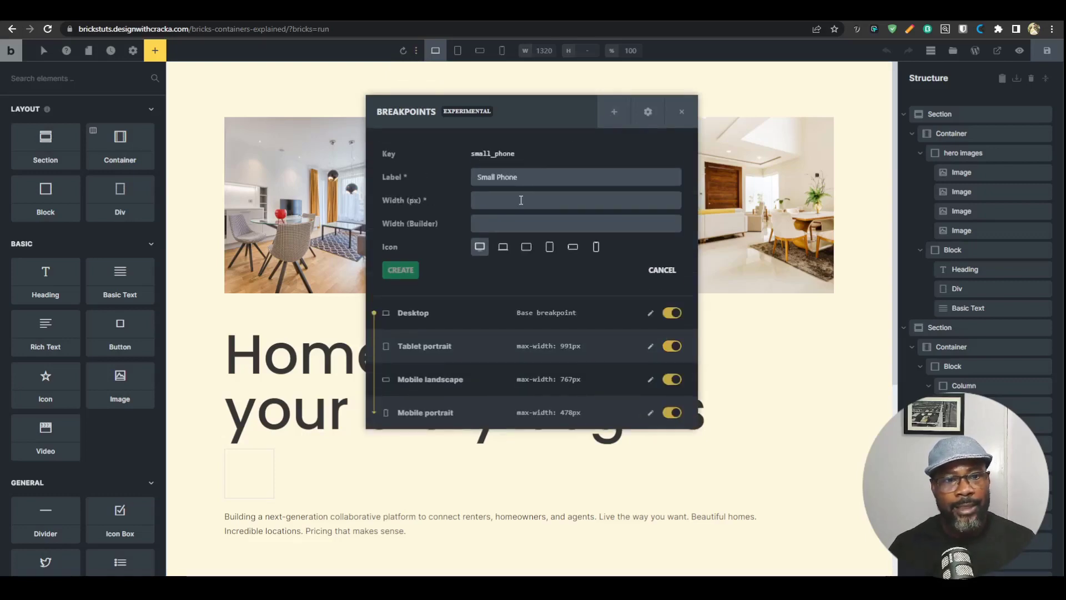
click(519, 201)
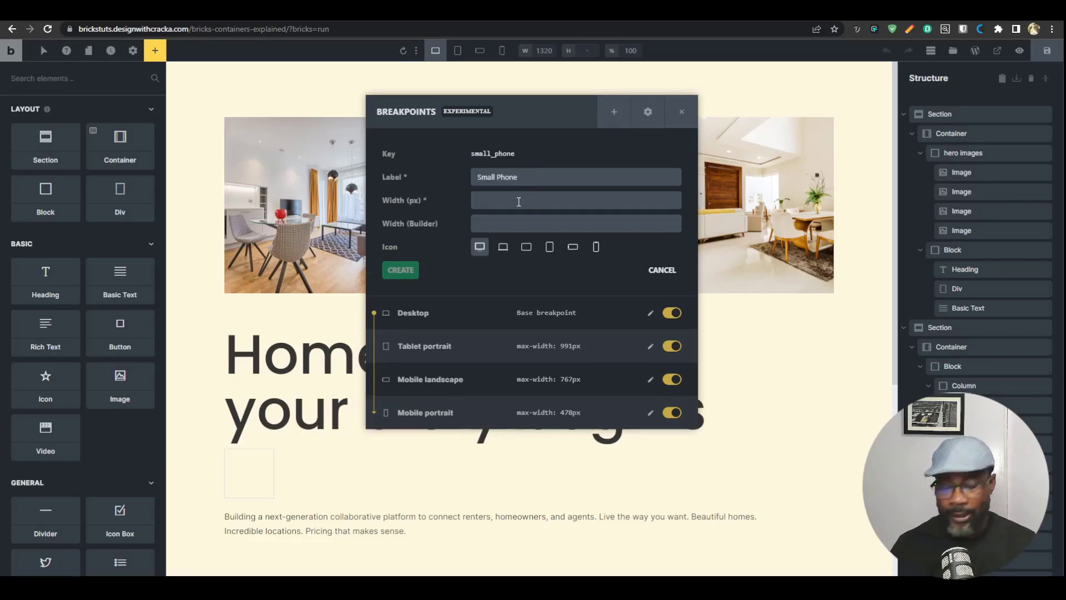
text(320)
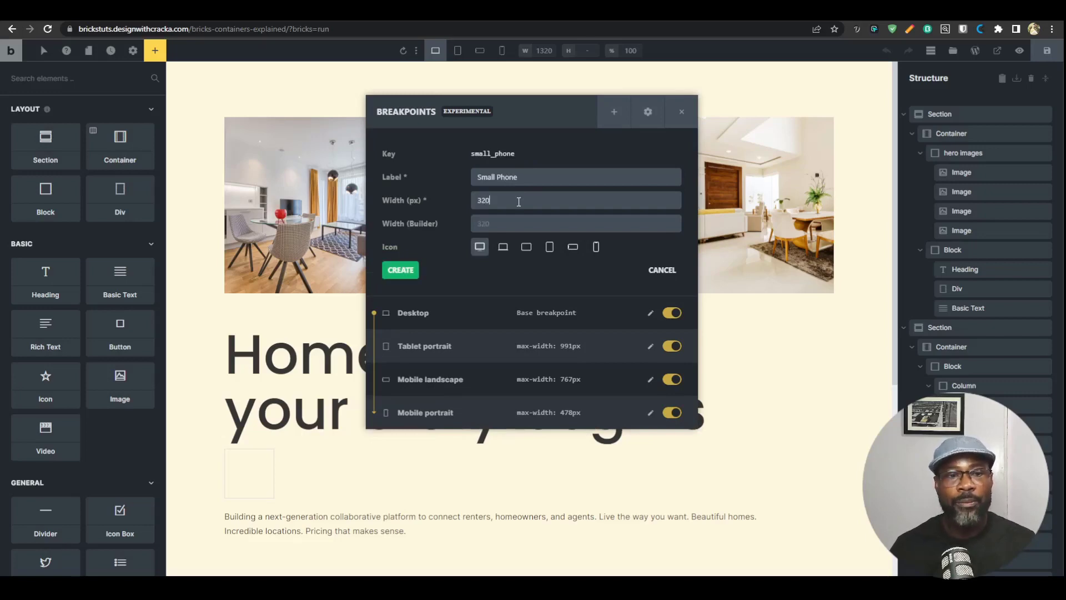
click(596, 248)
click(401, 270)
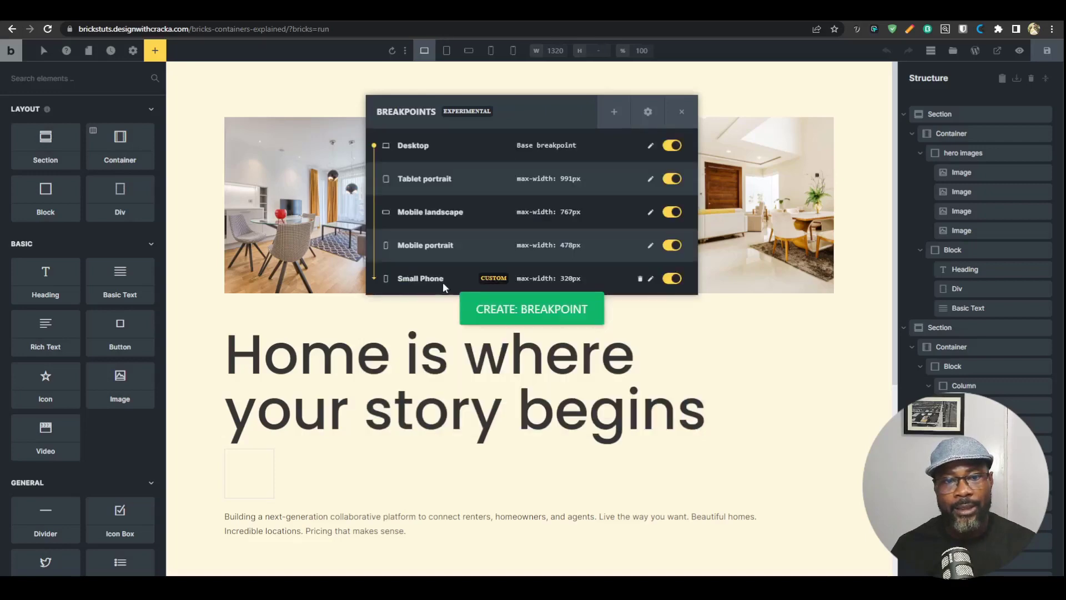
Compare the page at the Small Phone, mobile portrait, mobile landscape and tablet portrait breakpoints
click(513, 51)
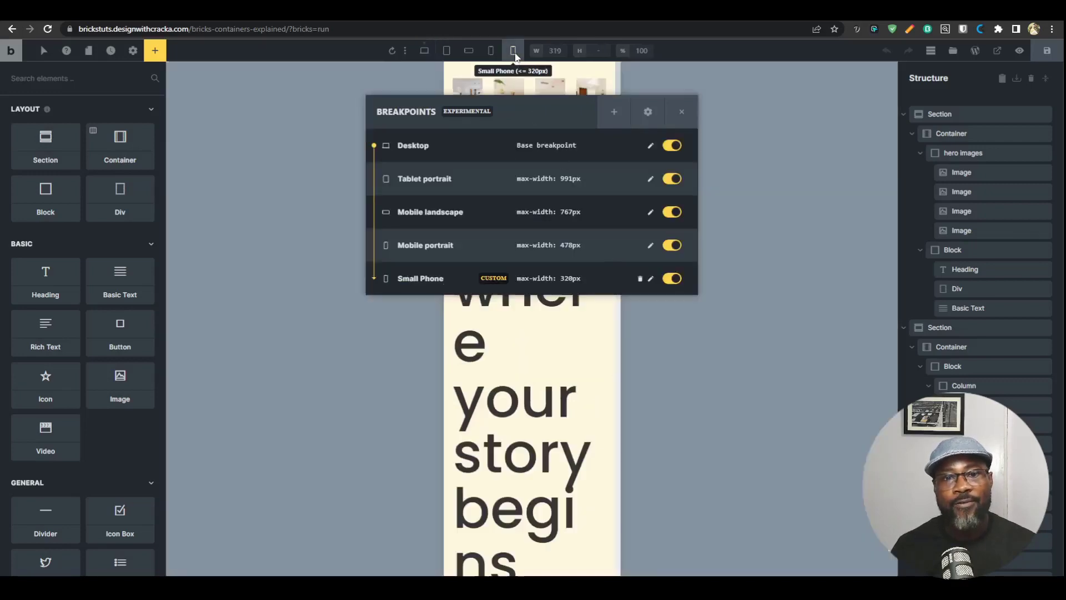
click(491, 50)
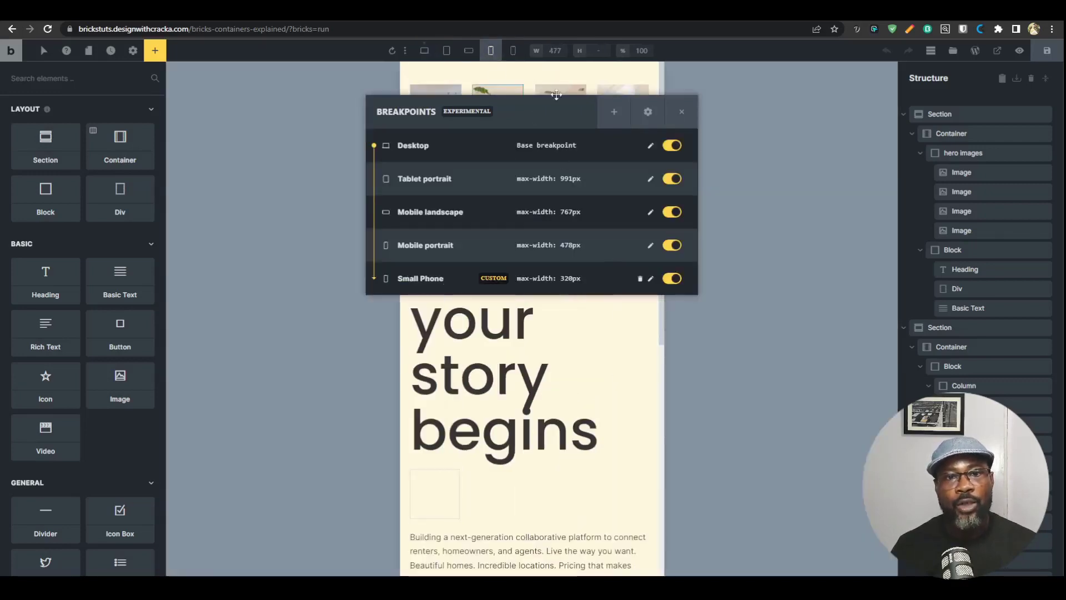
click(682, 112)
click(520, 47)
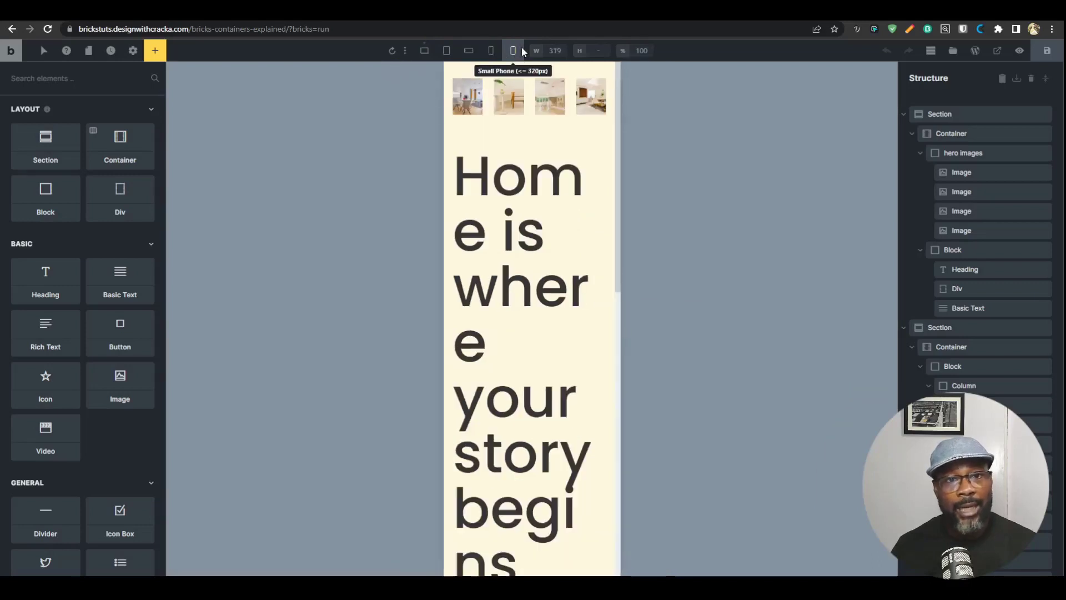
click(495, 58)
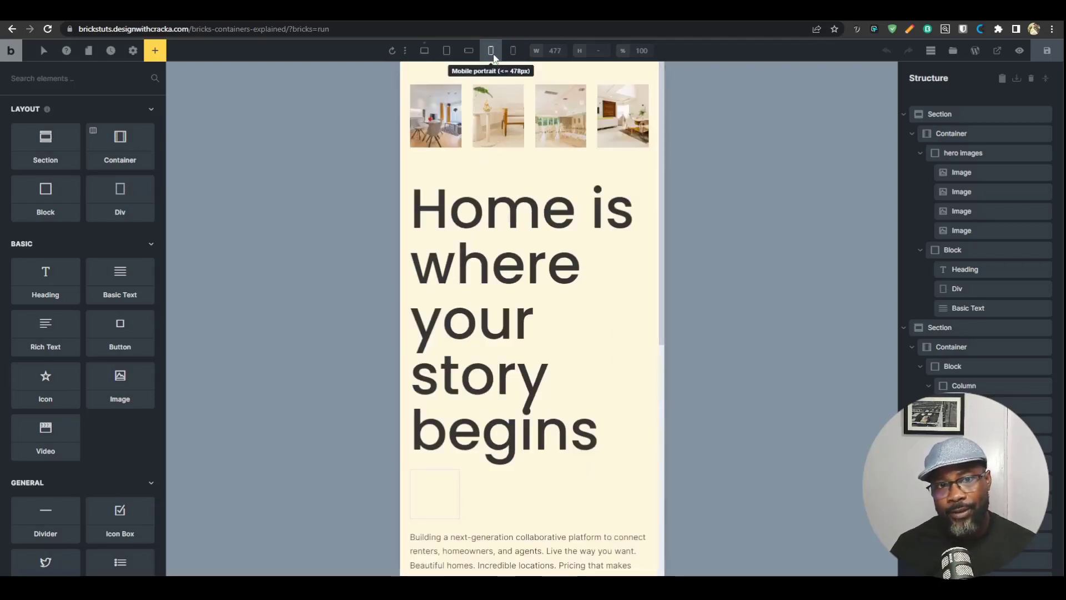
click(510, 54)
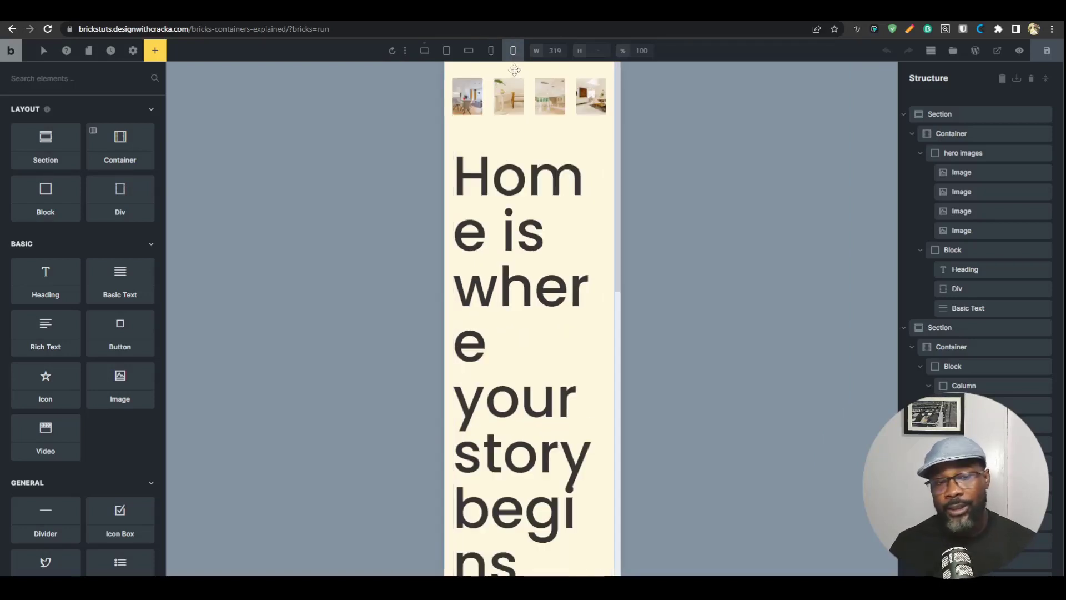
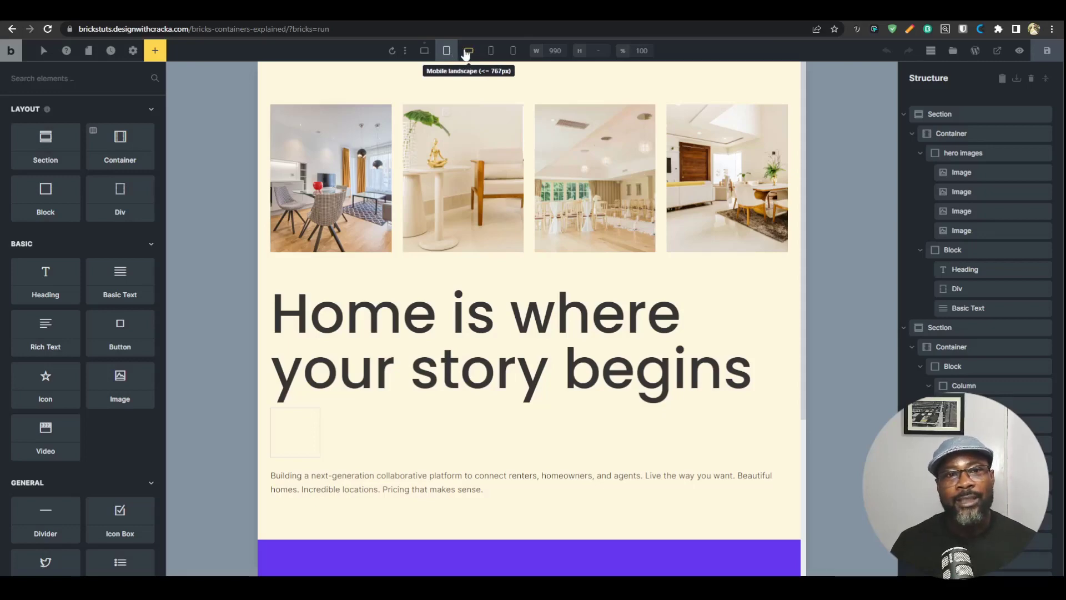
click(468, 50)
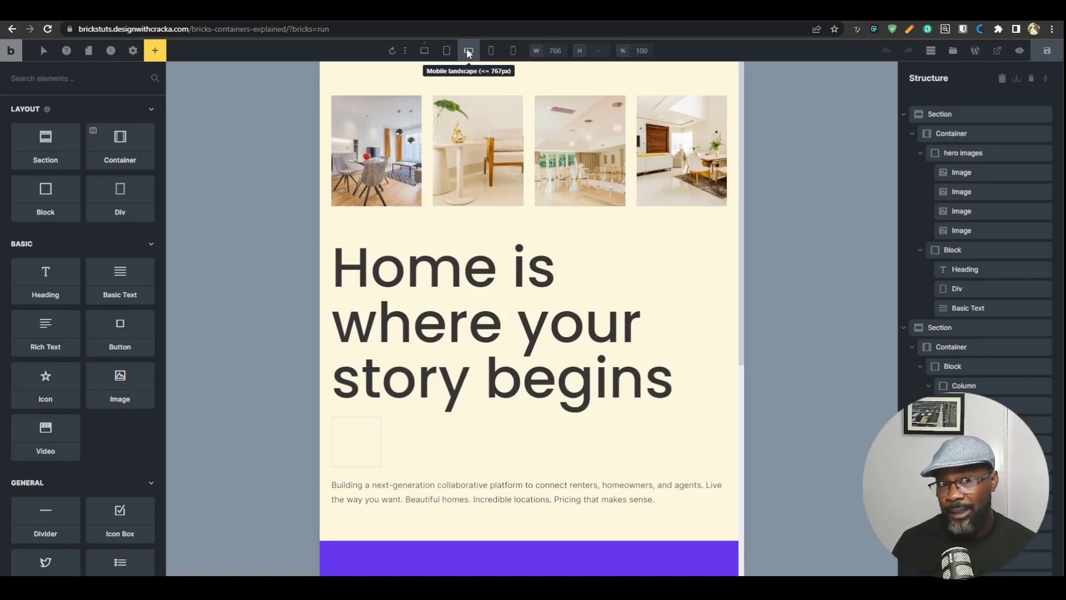
click(447, 51)
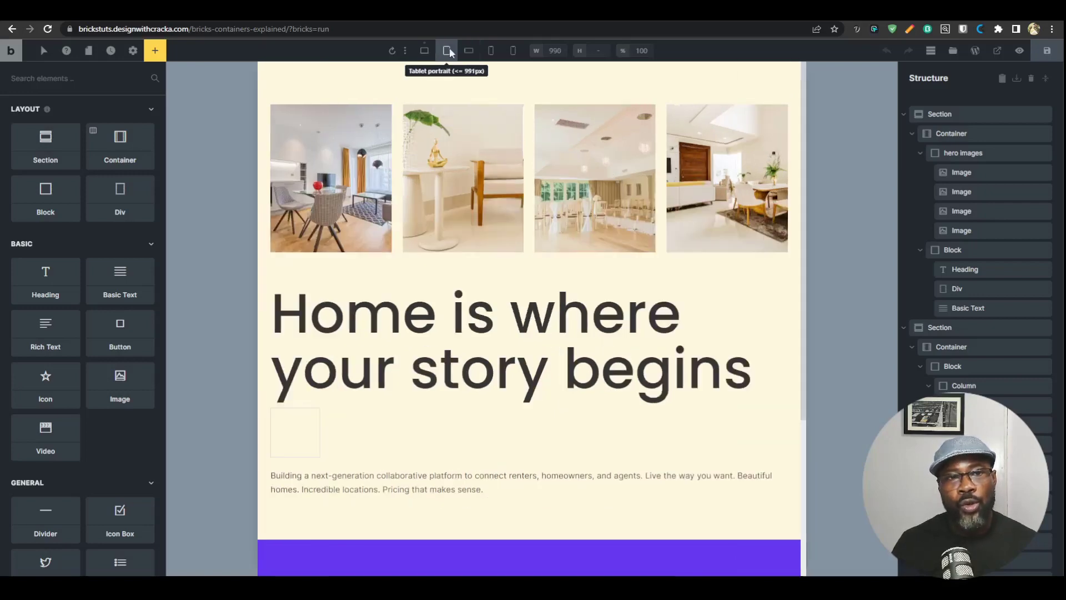
Set the Tablet portrait breakpoint's builder width to 770 px and preview the page at that breakpoint
click(406, 52)
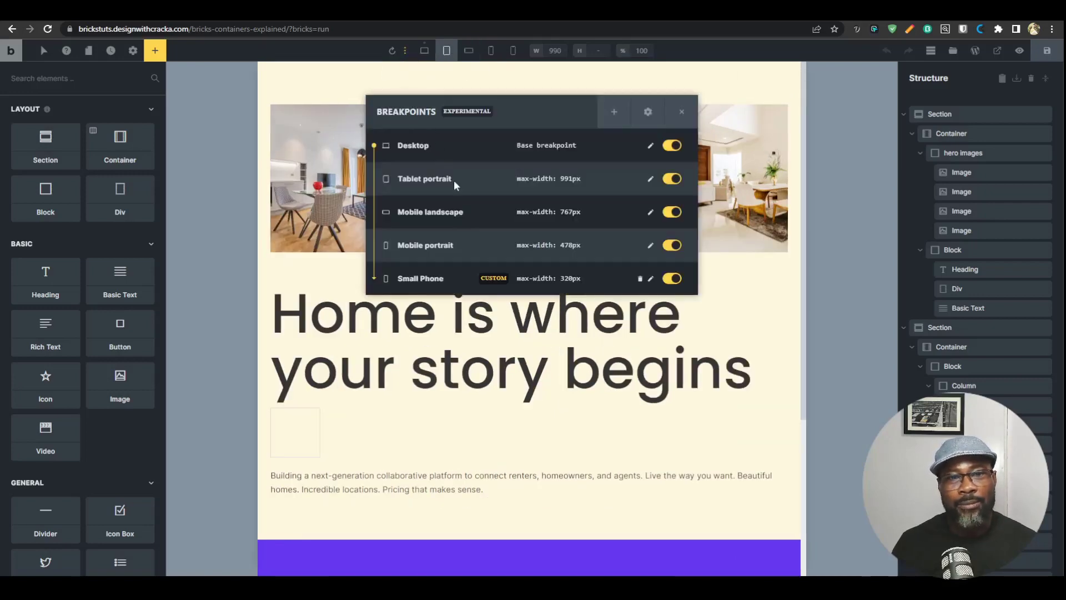
click(650, 179)
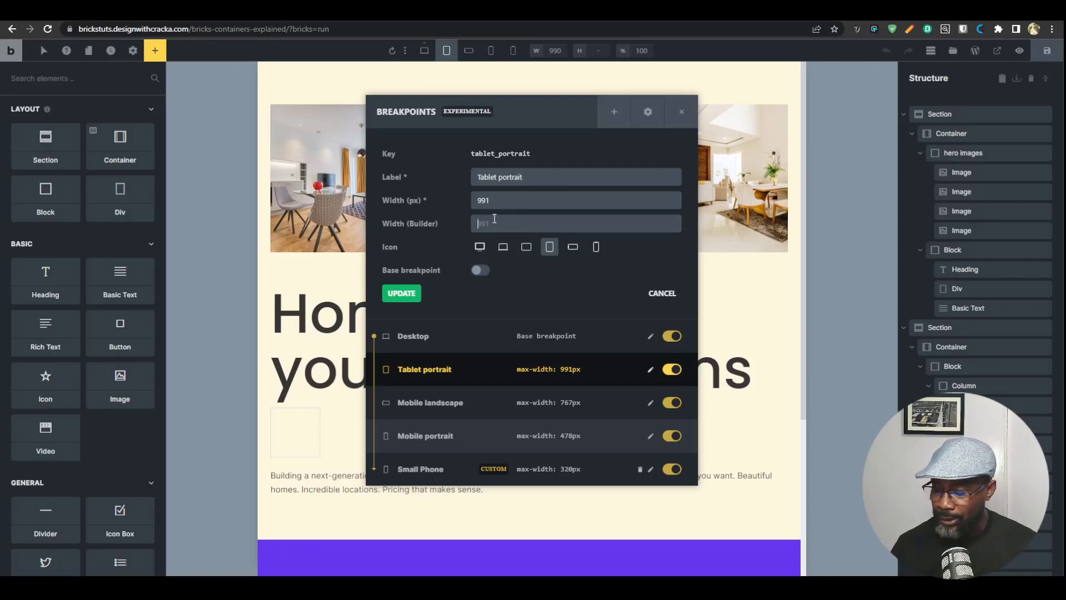
text(770)
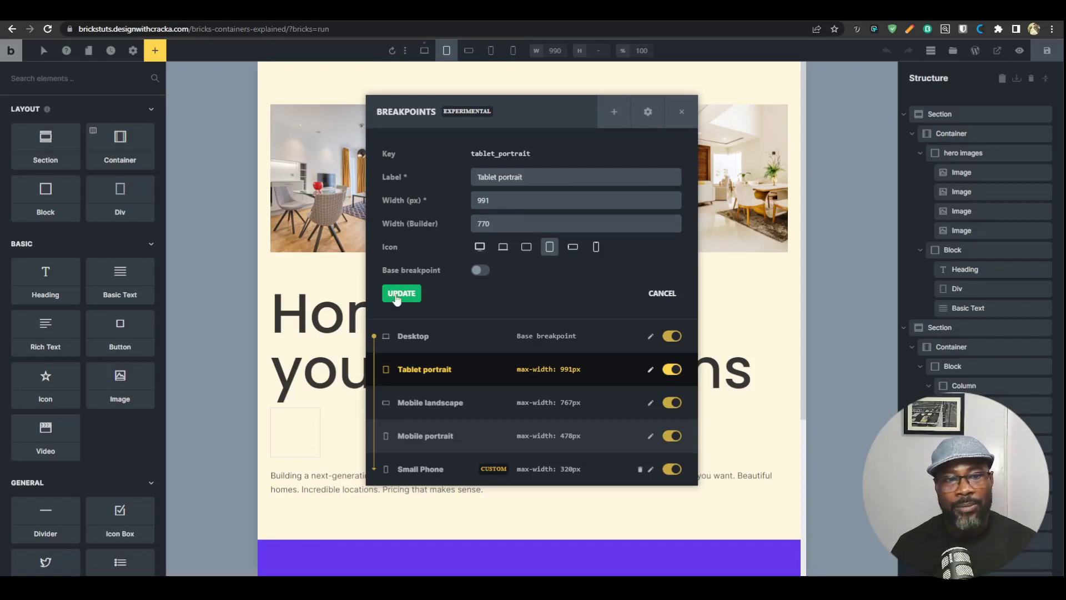
click(400, 293)
click(681, 111)
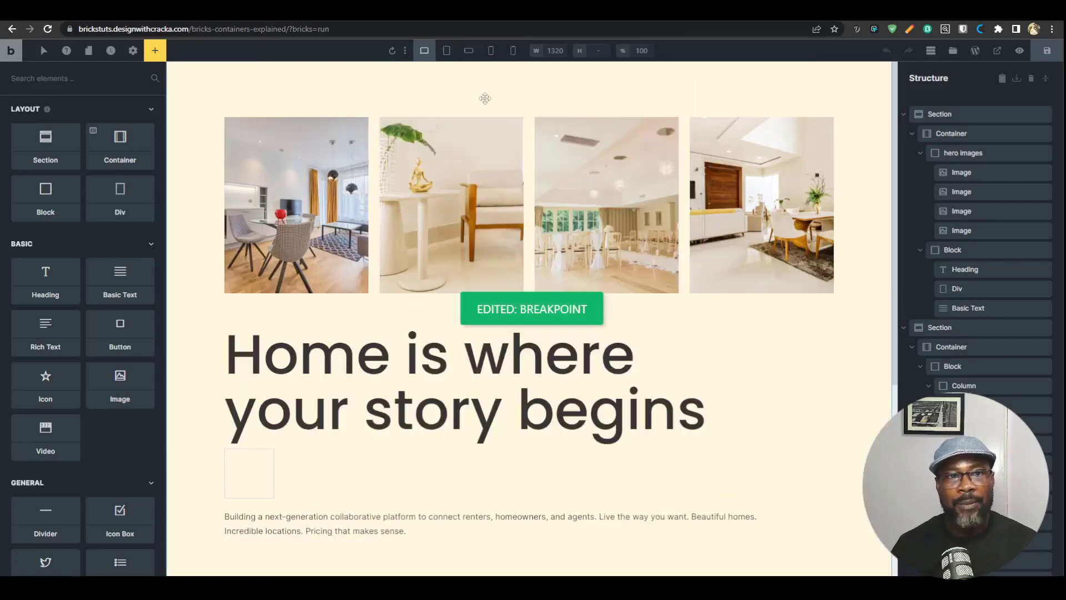
click(447, 51)
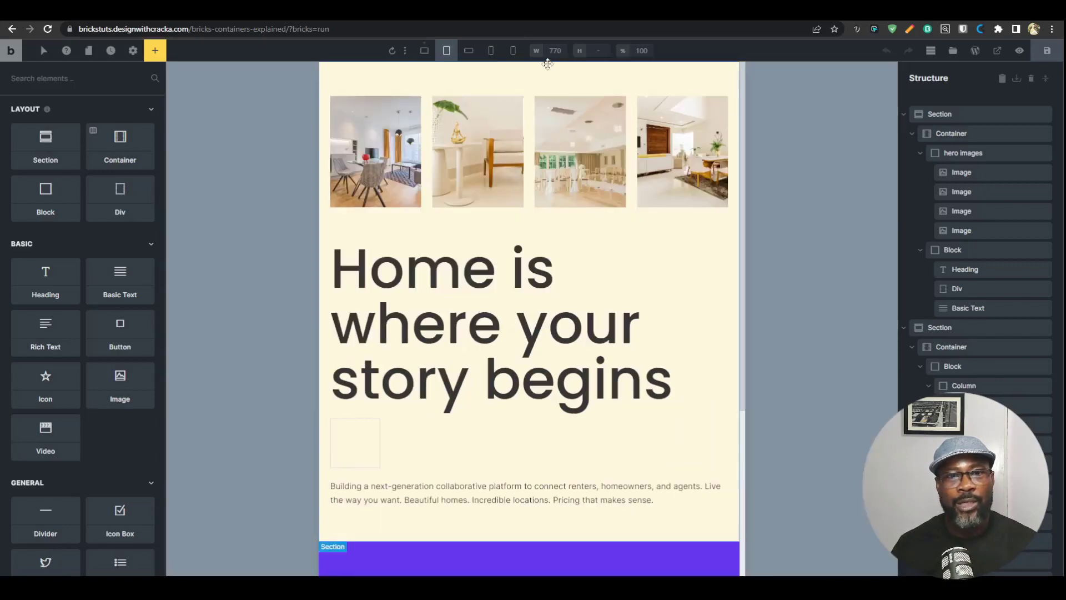
Open the page's front-end preview and view it in the browser's responsive device mode at a width of 990 px
click(996, 52)
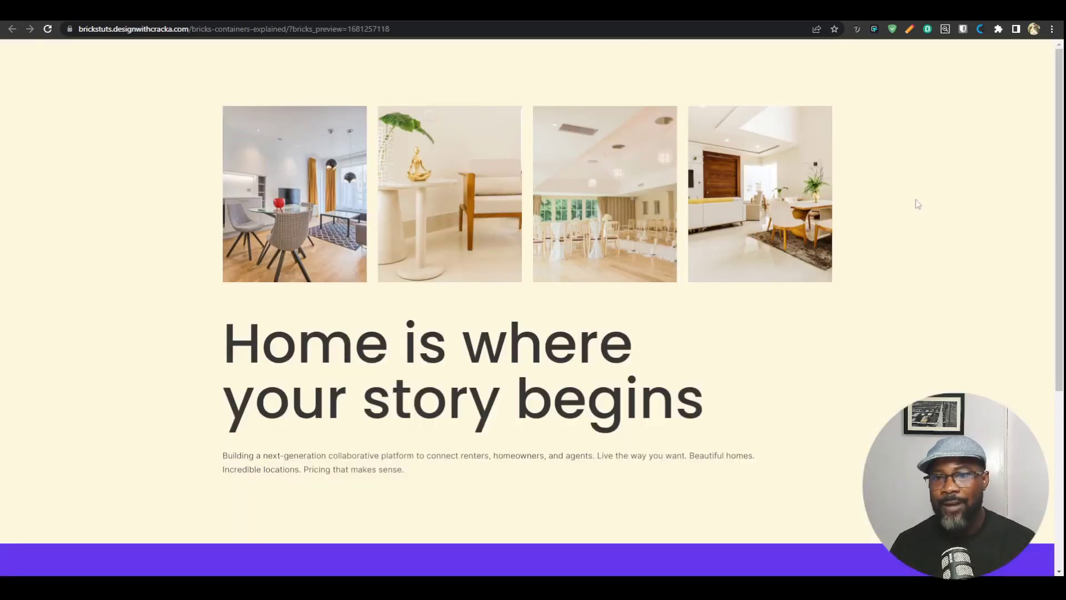
key(ctrl+shift+i)
click(869, 48)
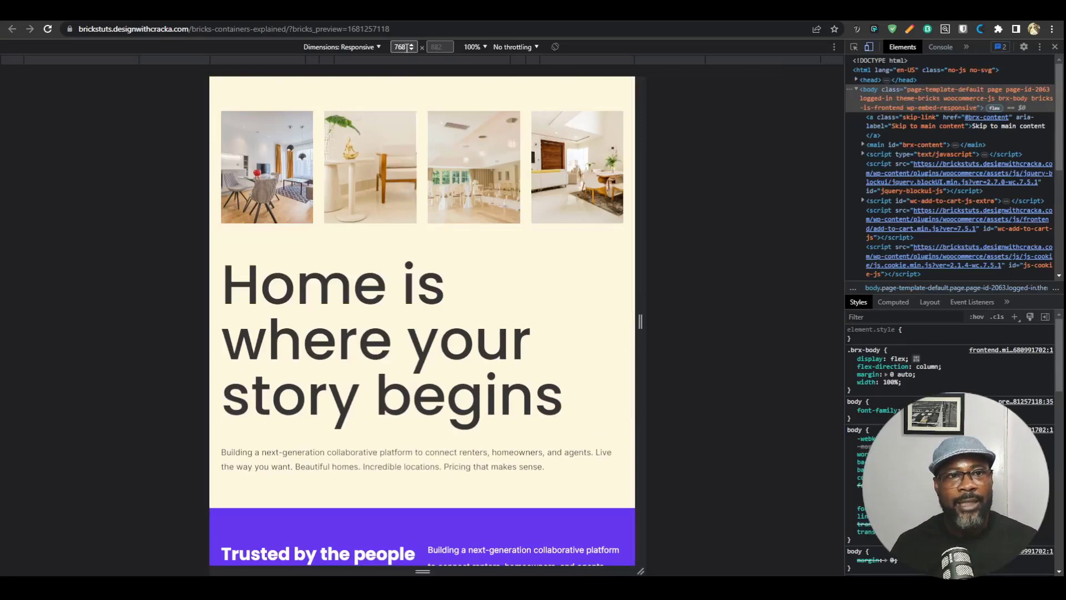
click(401, 47)
text(990)
key(Return)
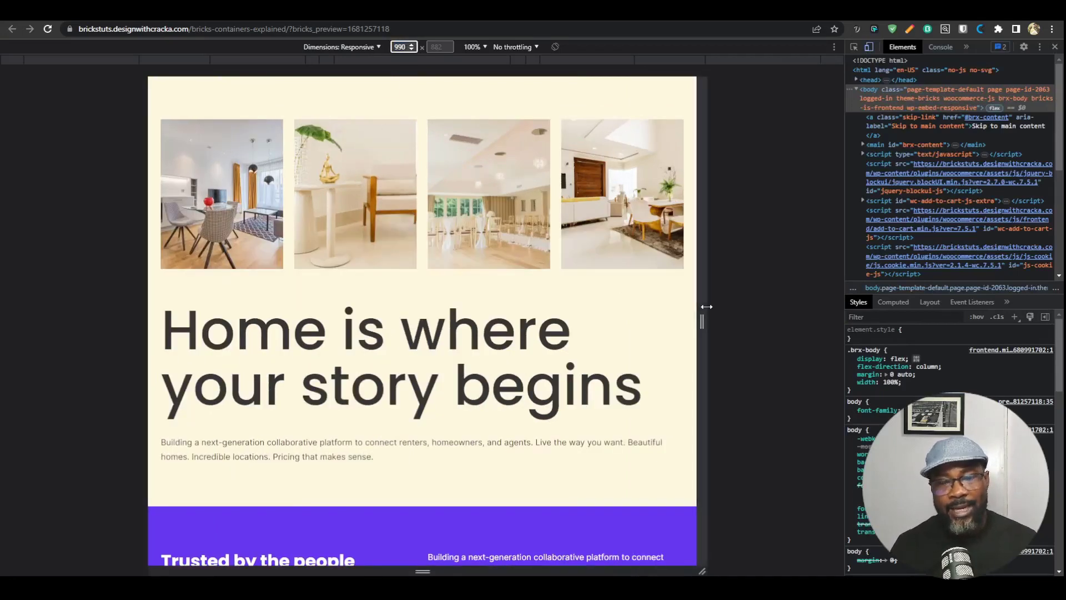
Narrow the responsive viewport to about 774 px, widen it again and close the developer tools
drag(702, 306, 646, 299)
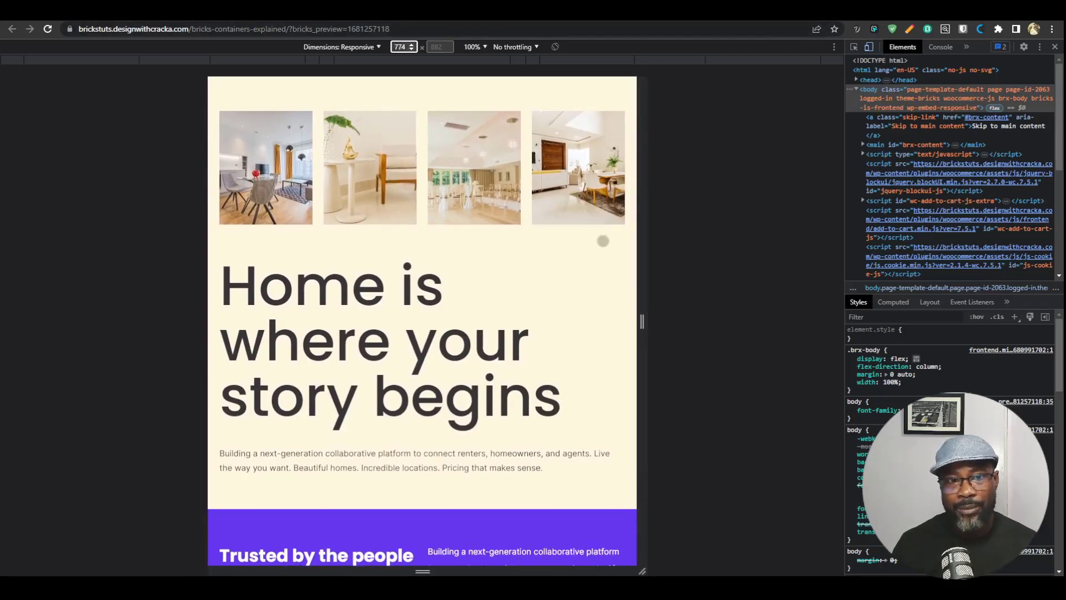
drag(646, 296, 684, 297)
click(1053, 48)
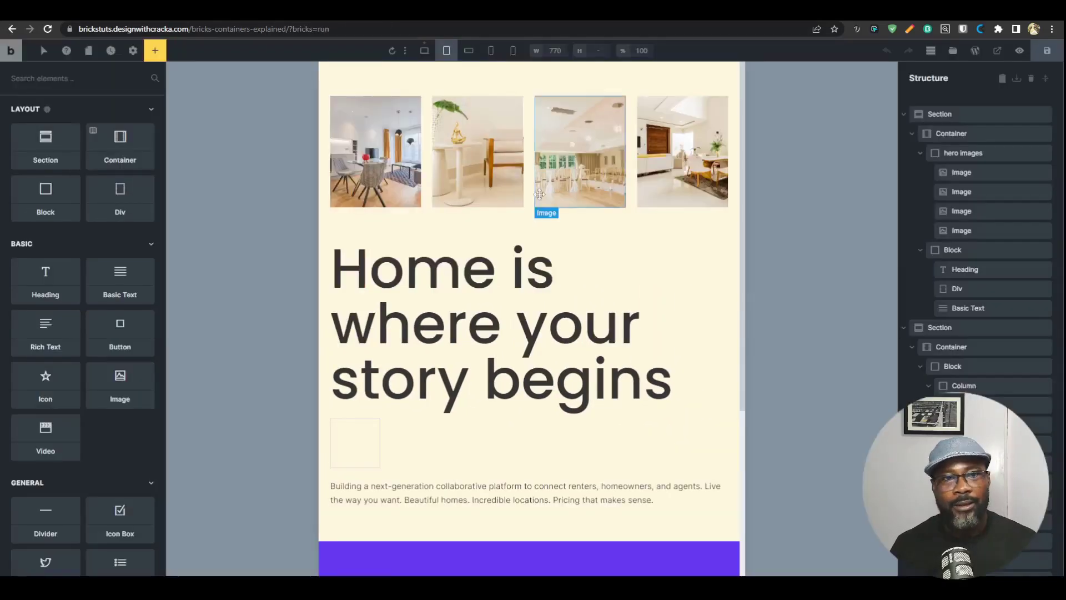
Return the builder to the desktop view and examine the width setting of the Desktop base breakpoint
click(424, 50)
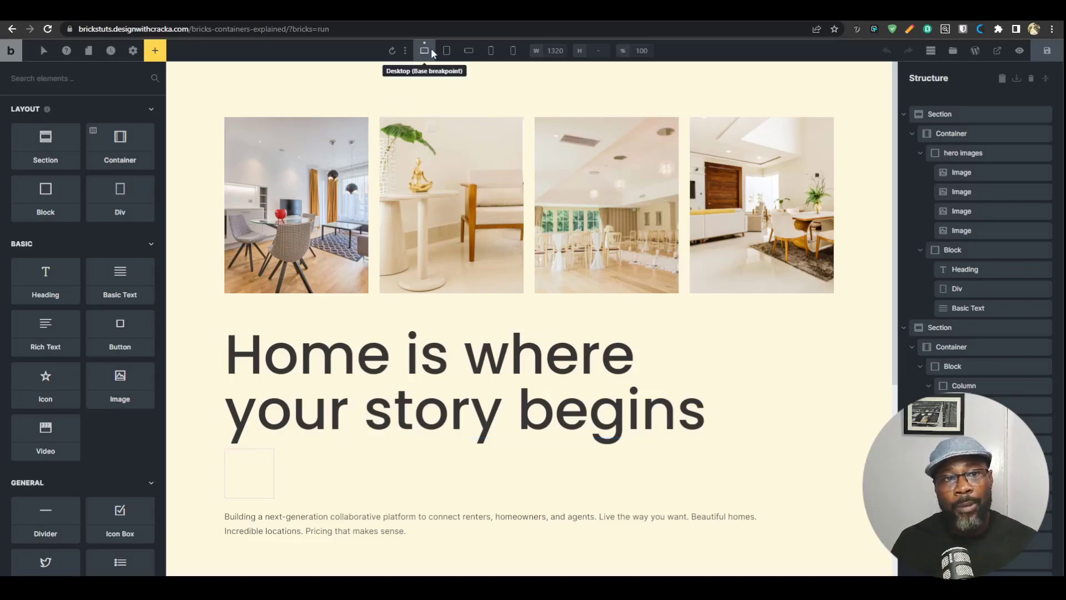
click(405, 51)
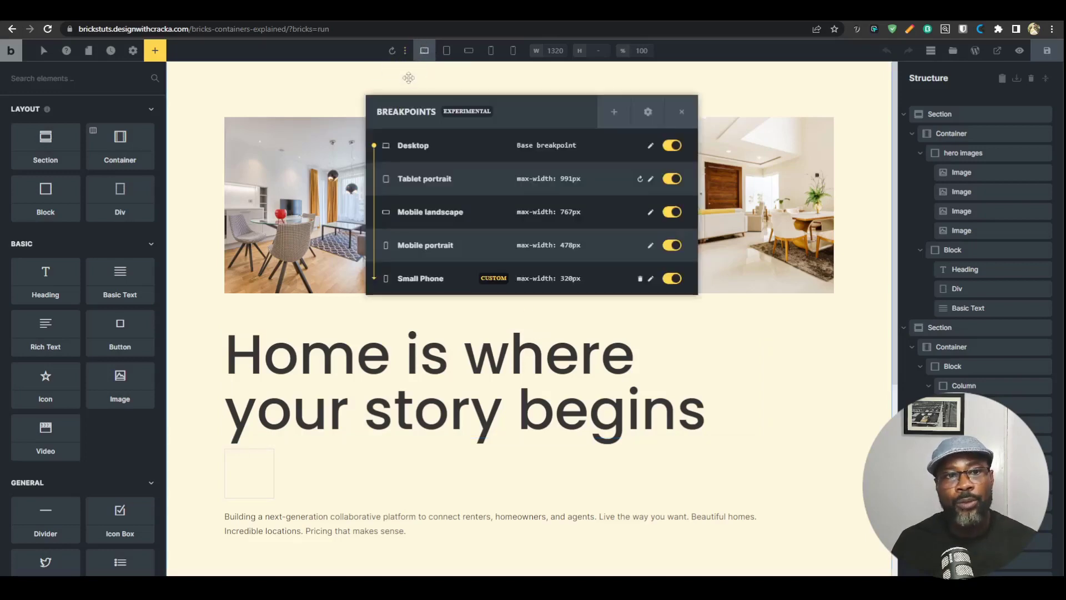
click(650, 145)
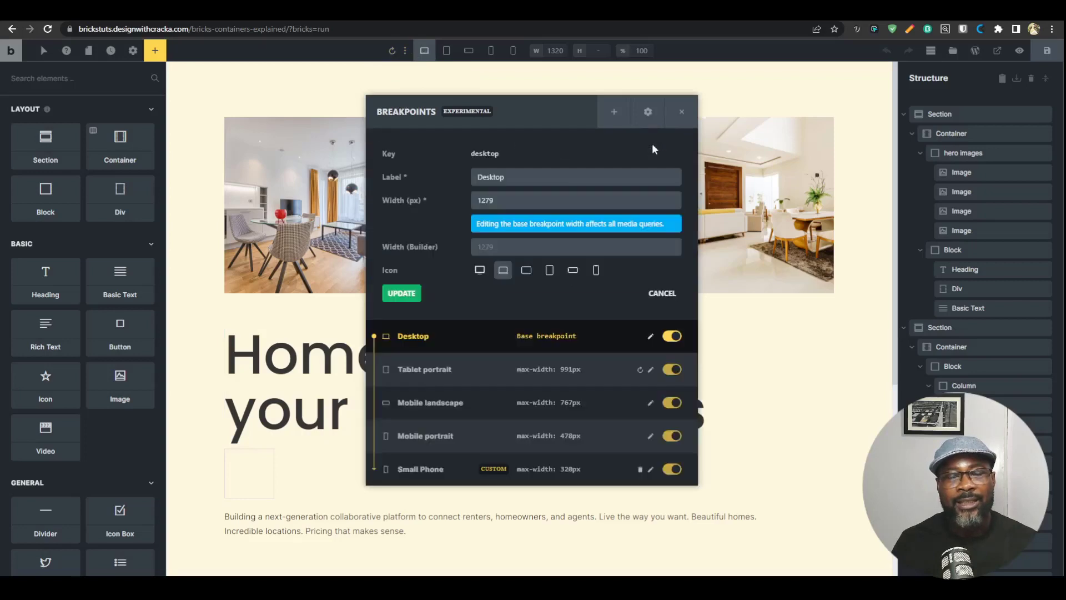
drag(493, 200, 478, 199)
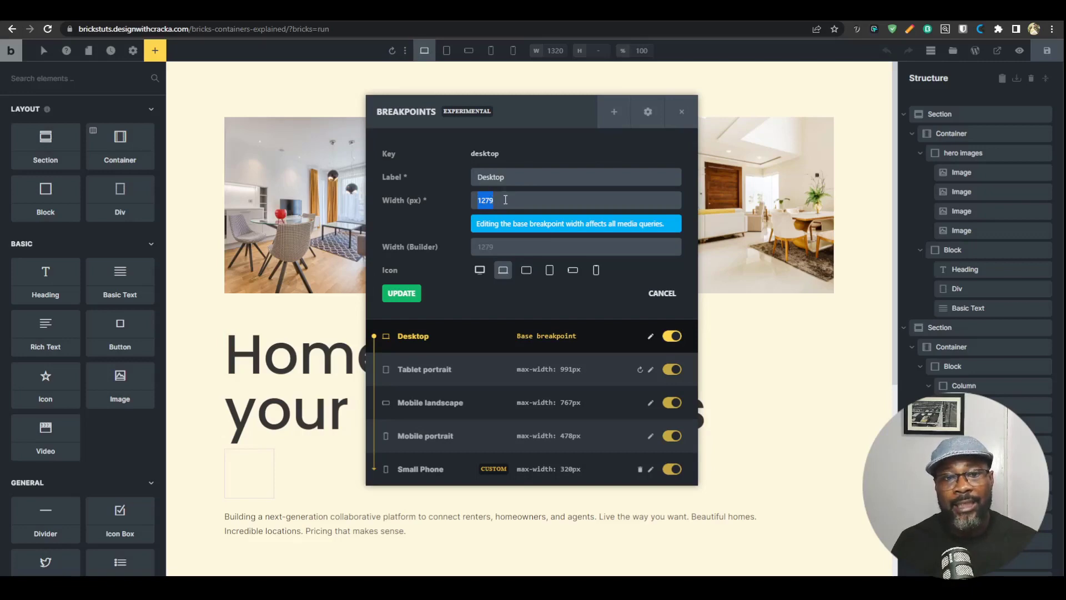
click(494, 201)
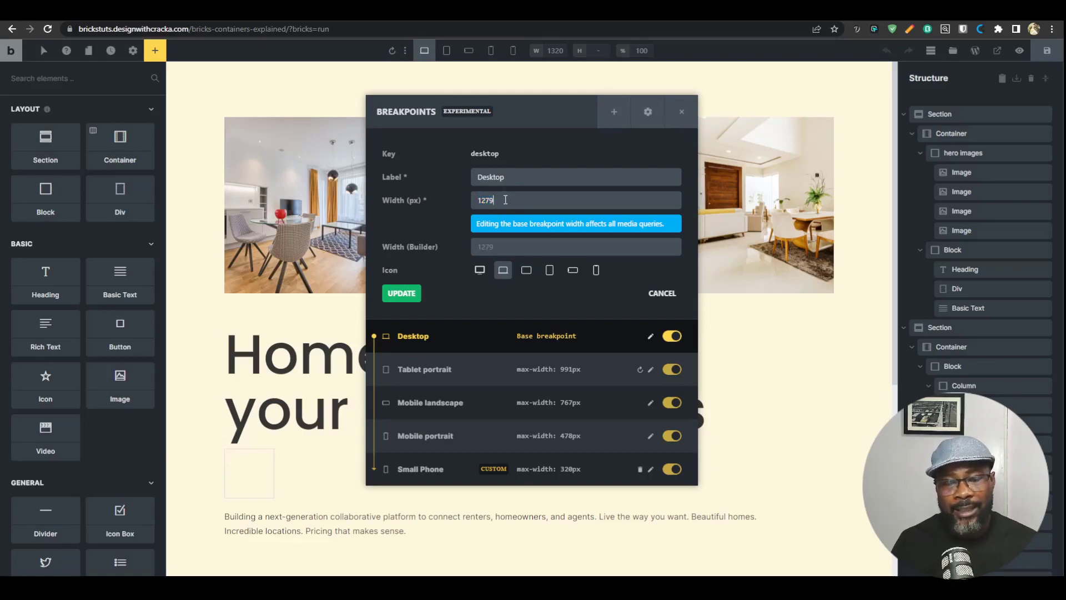
click(682, 112)
Create a custom breakpoint labelled Large screen with a width of 2560 px
click(404, 52)
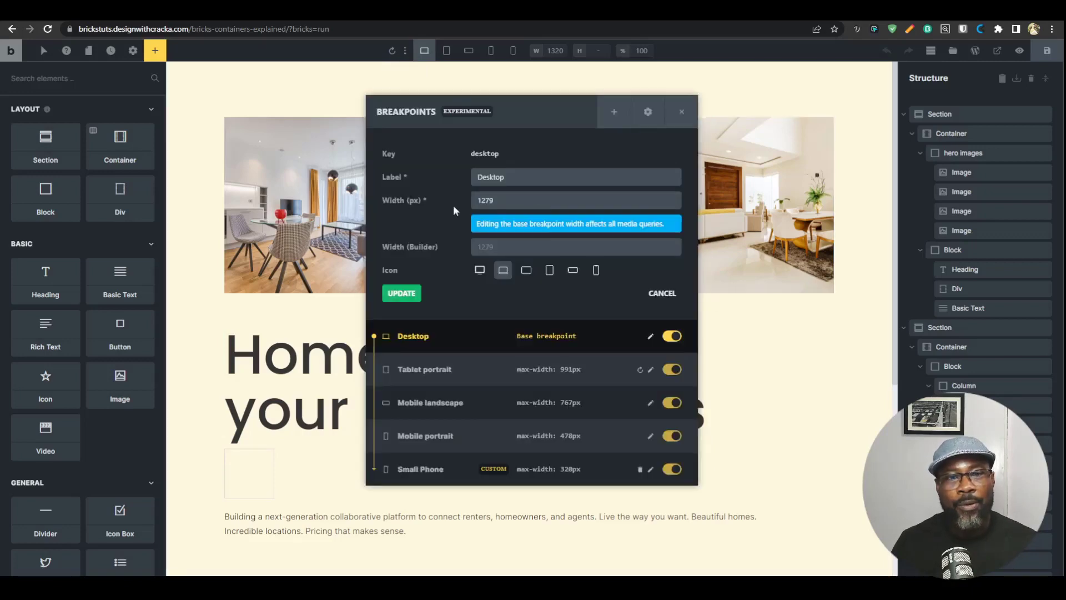
click(614, 111)
click(522, 153)
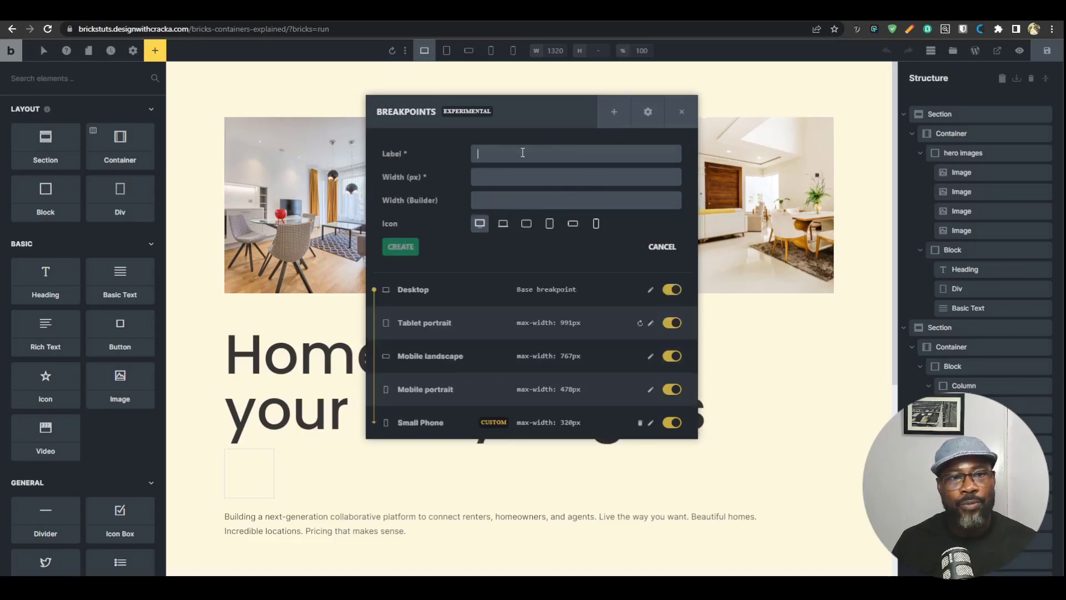
text(Large screen)
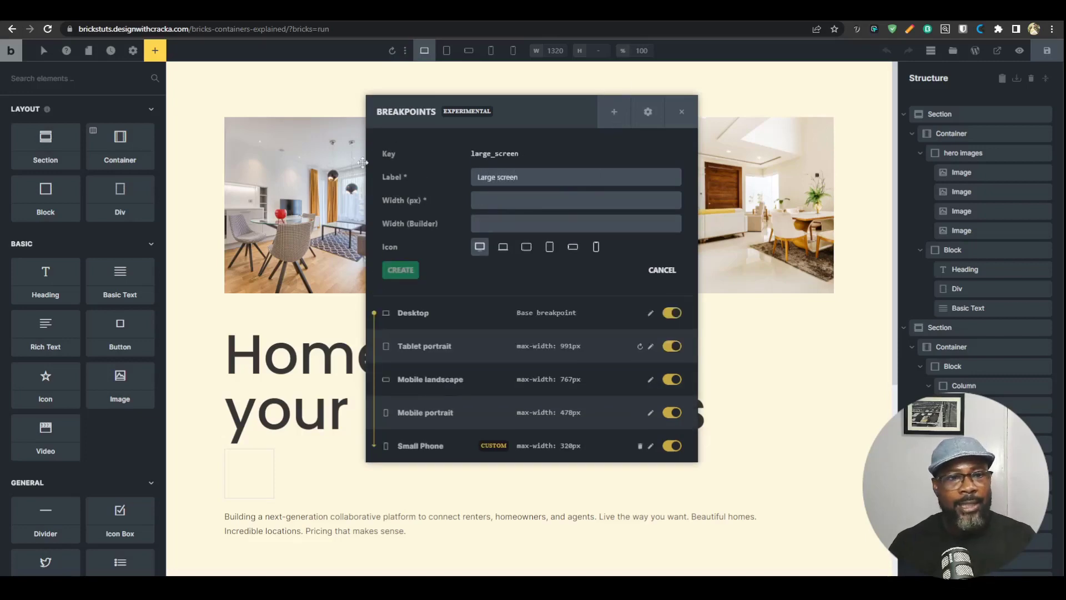
click(516, 200)
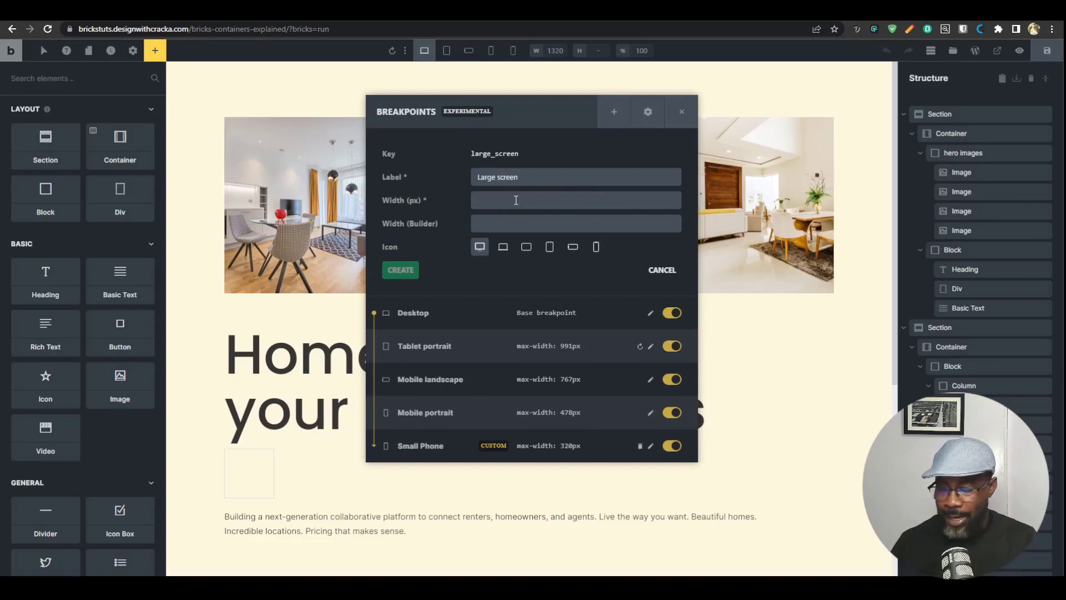
text(26)
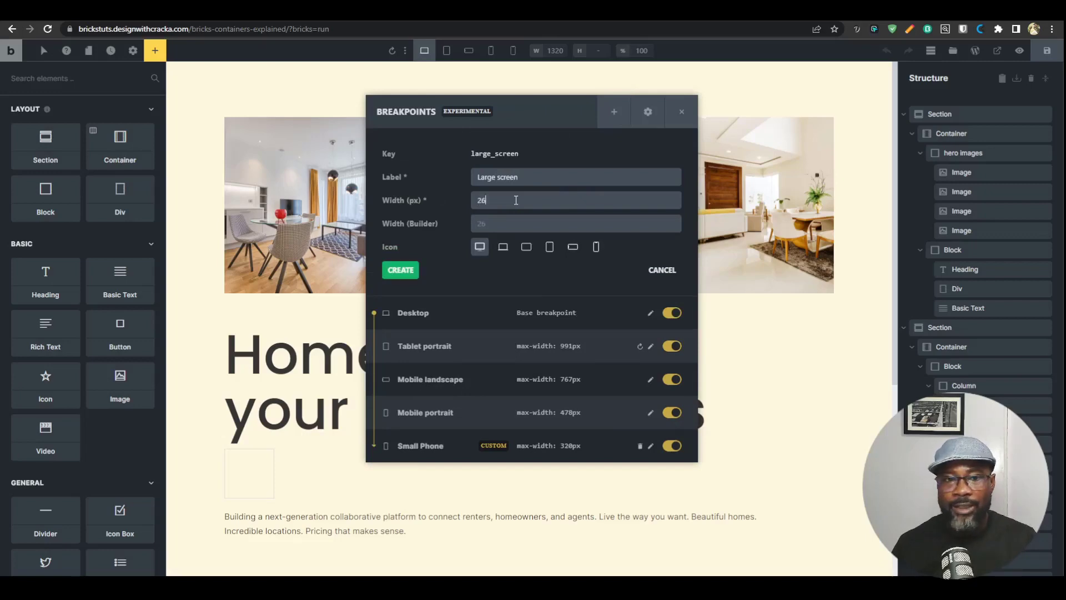
key(BackSpace)
text(560)
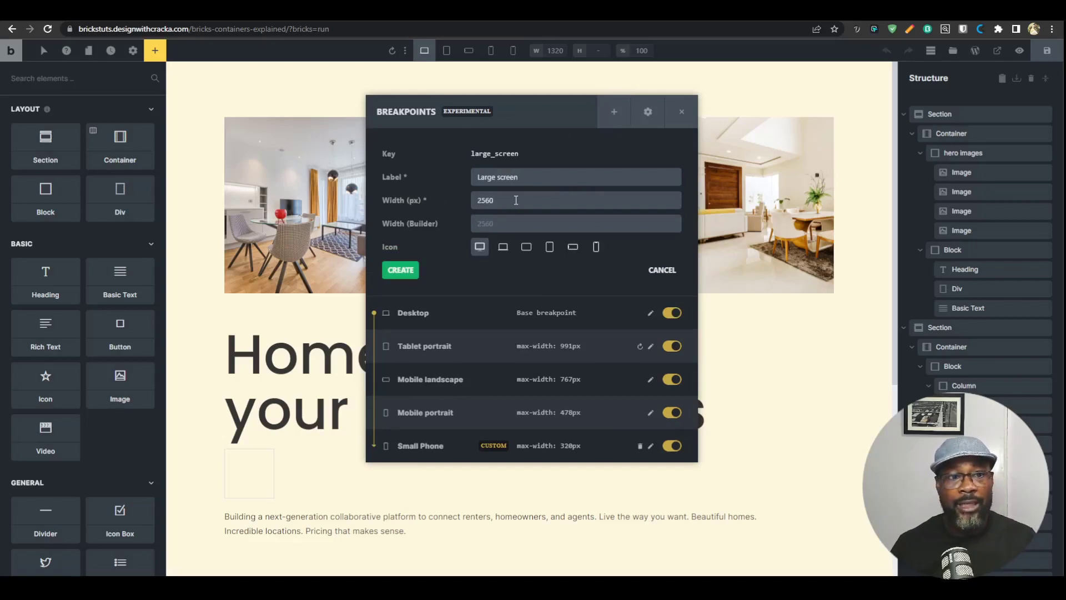
key(Return)
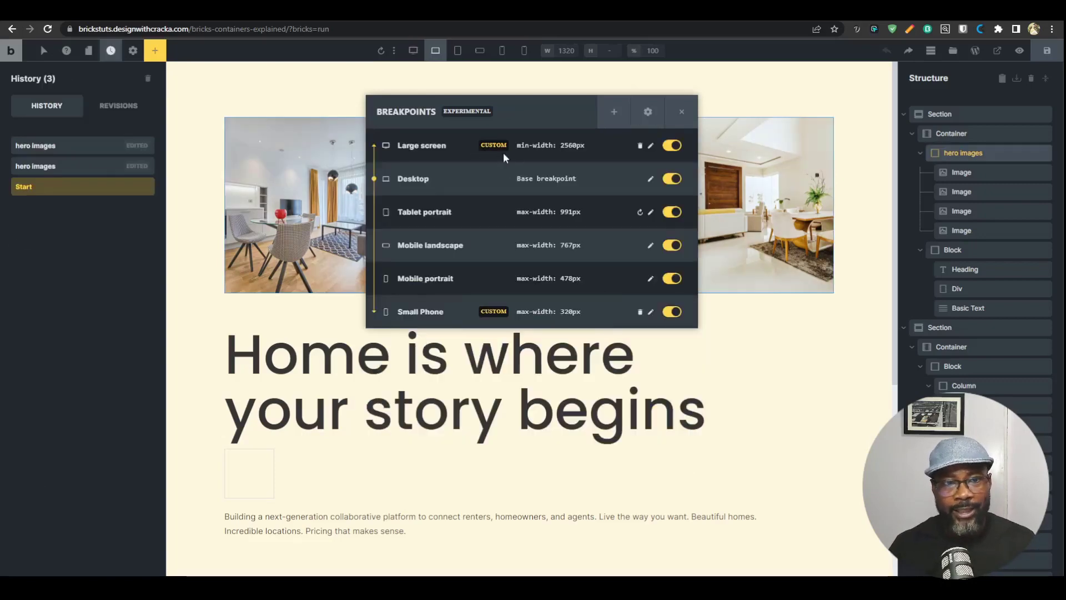
Preview the page at the Large screen breakpoint, return to the Desktop base breakpoint and review the breakpoint list
click(414, 51)
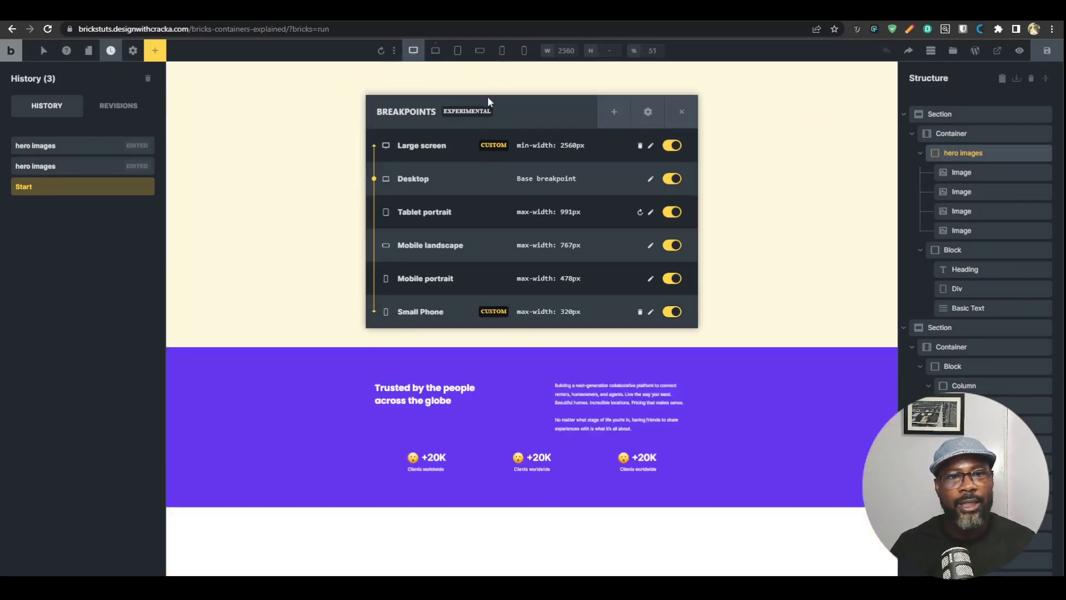
click(682, 111)
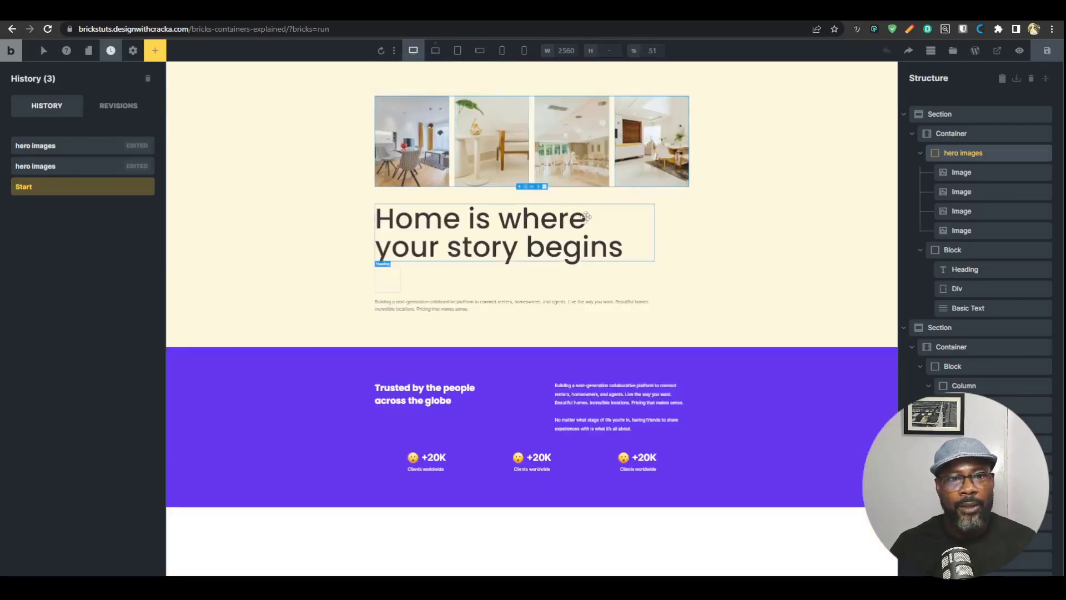
click(436, 51)
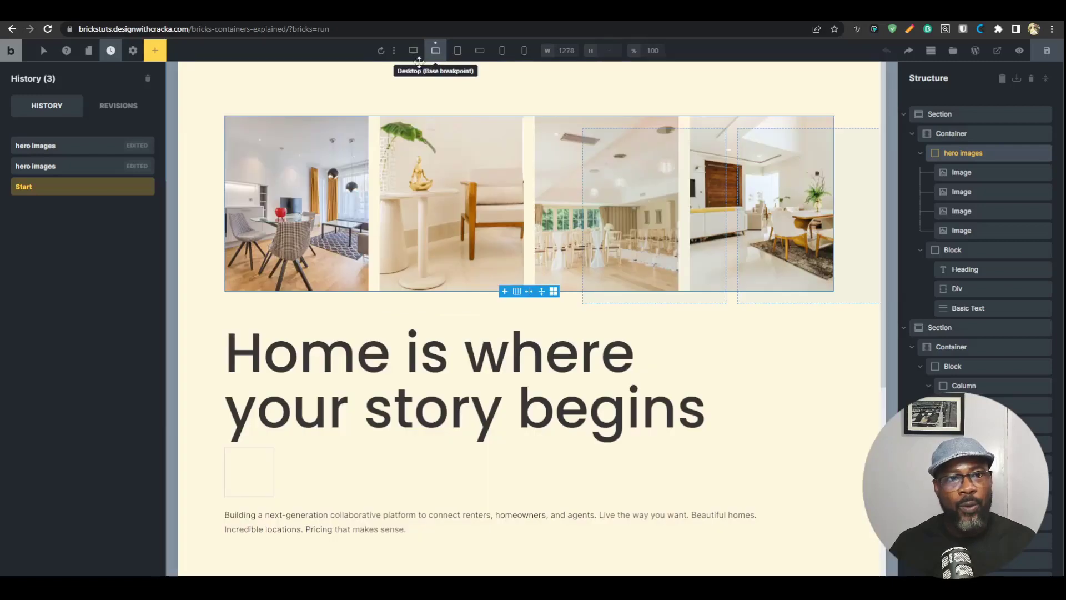
click(395, 51)
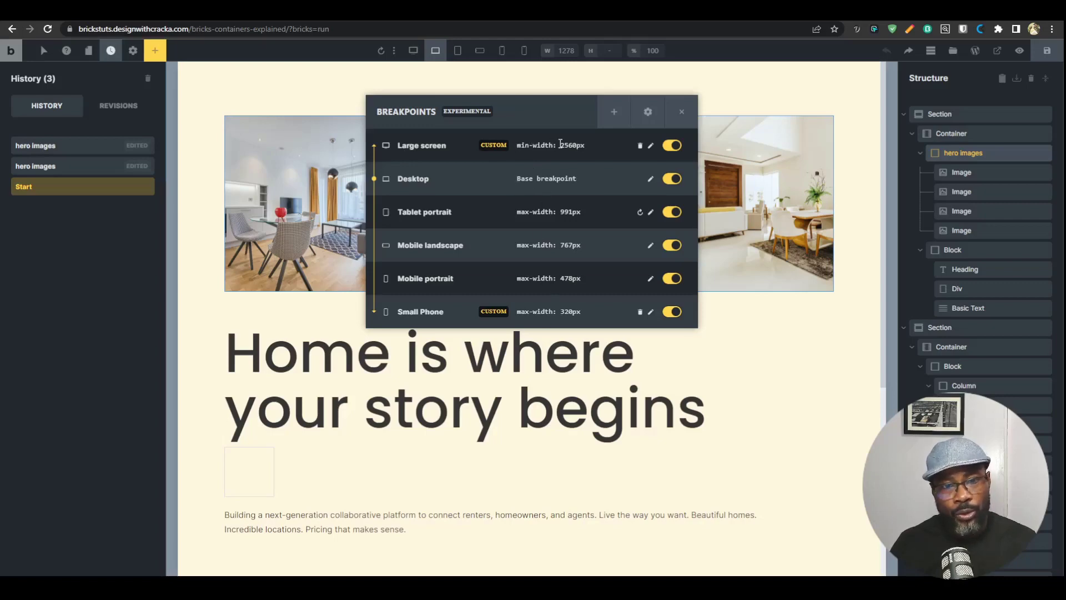
click(681, 111)
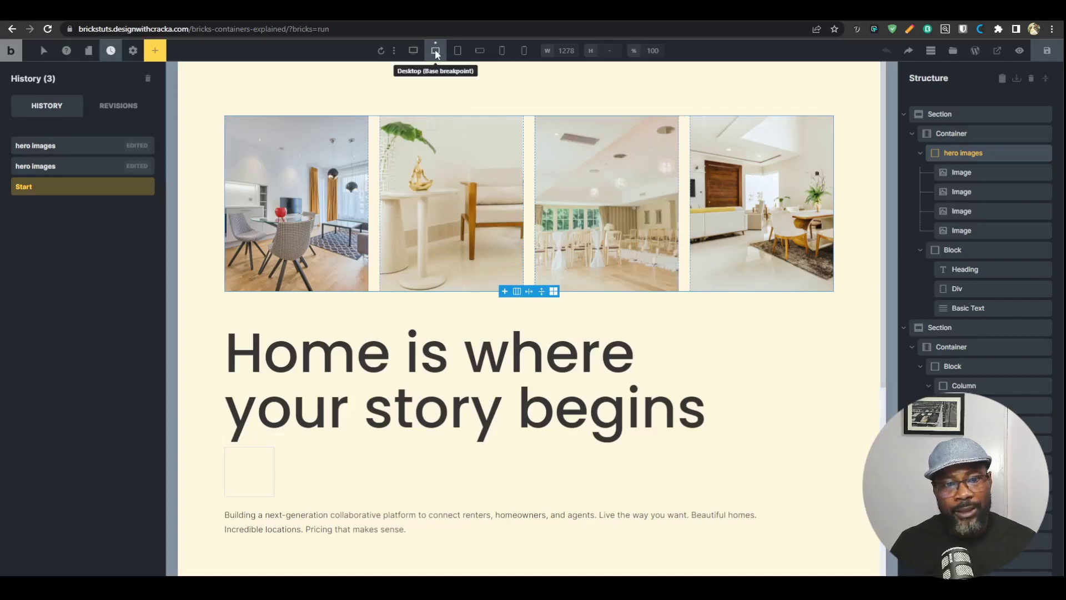
Set the hero heading's typography color to bright pink at the Desktop base breakpoint
click(337, 345)
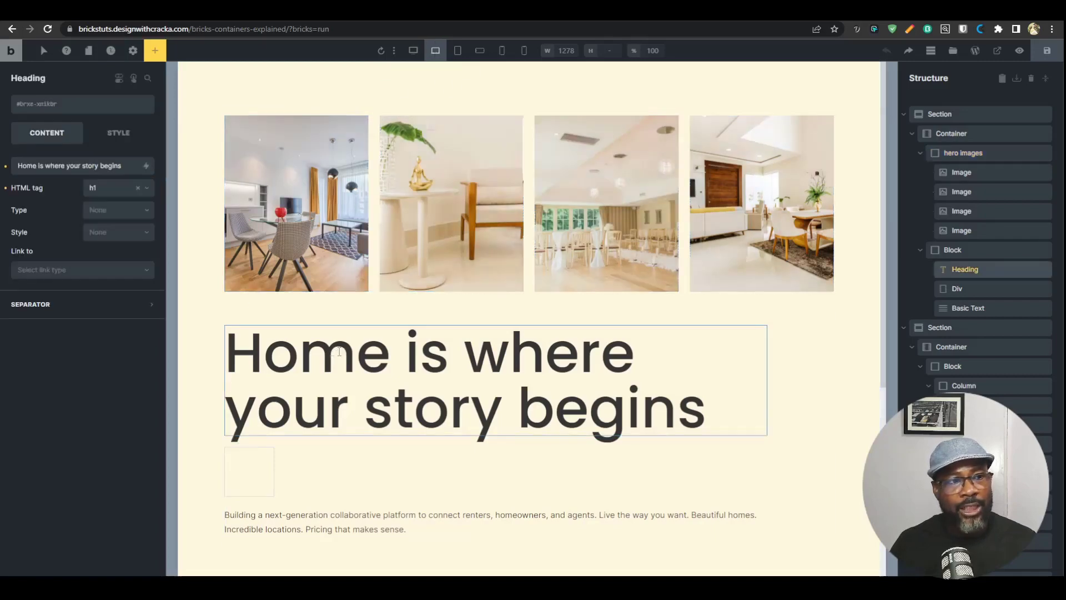
click(126, 133)
click(83, 196)
click(146, 220)
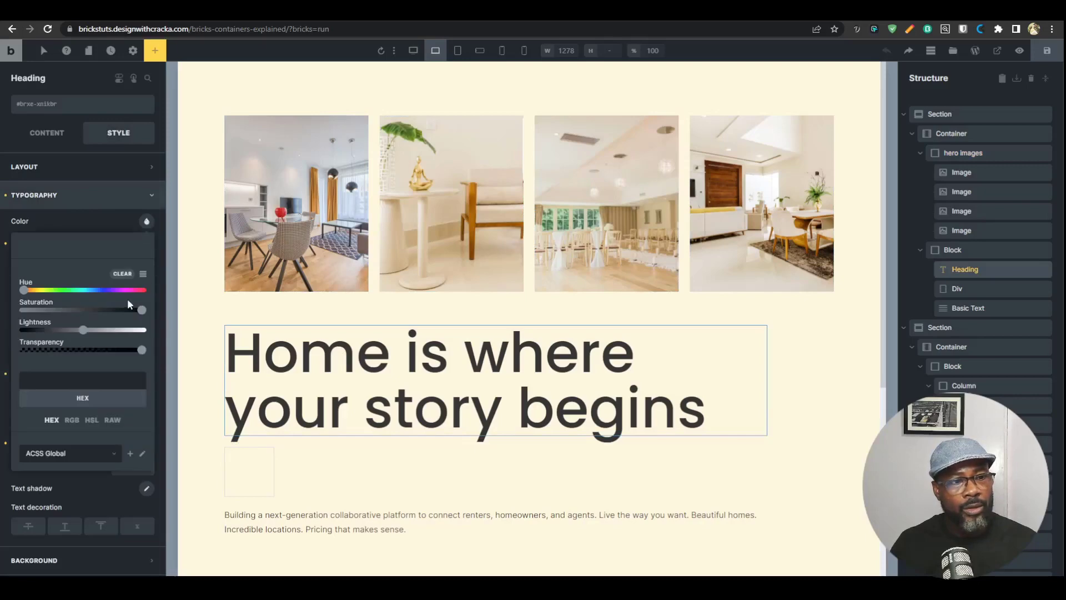
click(131, 289)
Check the heading's color at the Large screen, Desktop, Tablet portrait, Mobile landscape and Small Phone breakpoints
click(413, 50)
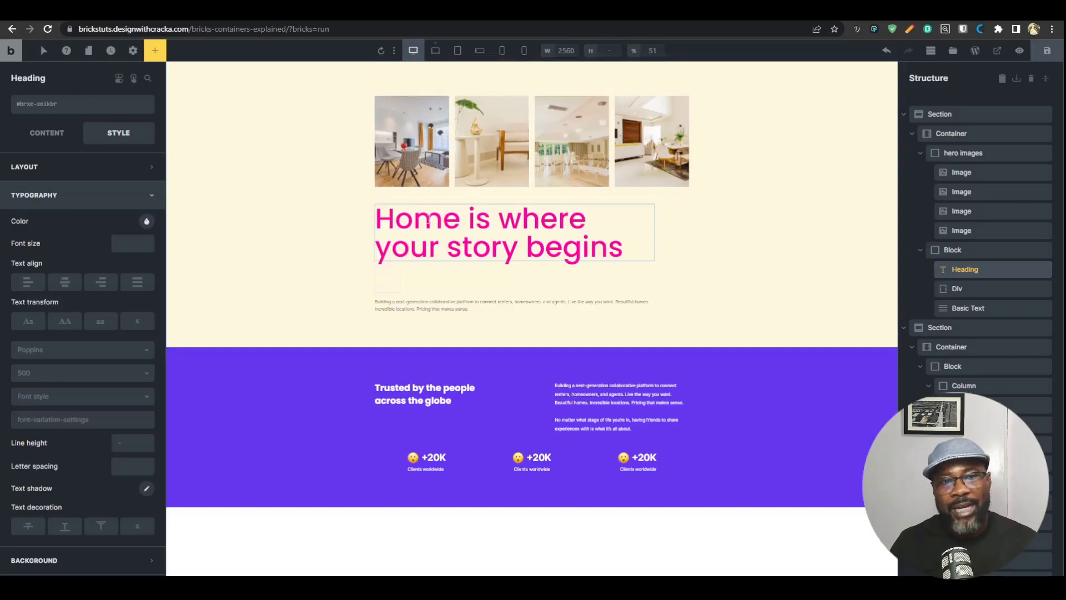
click(435, 50)
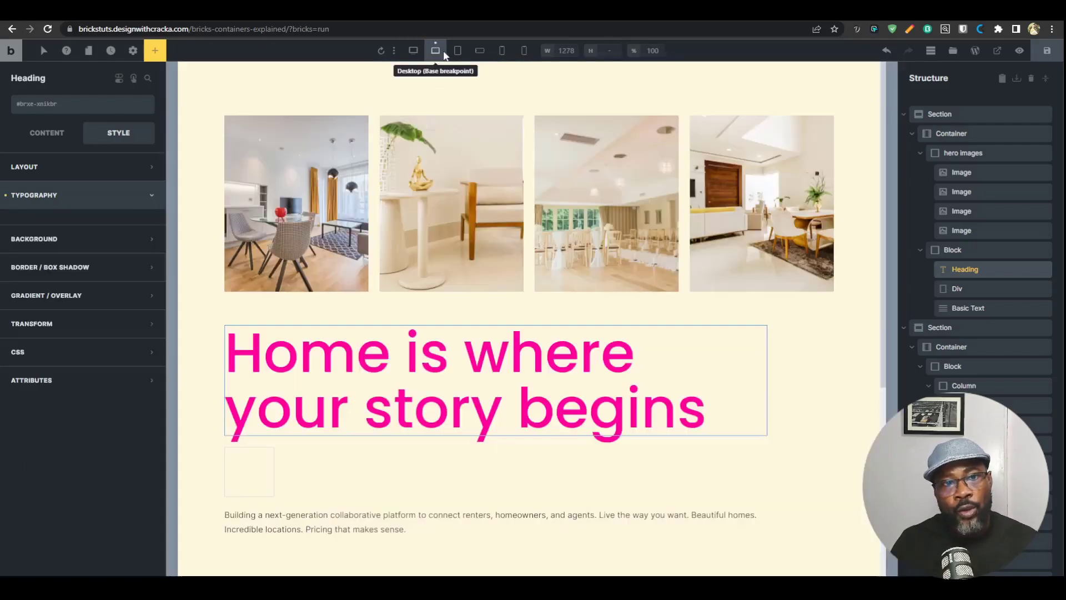
click(458, 51)
click(480, 51)
click(524, 51)
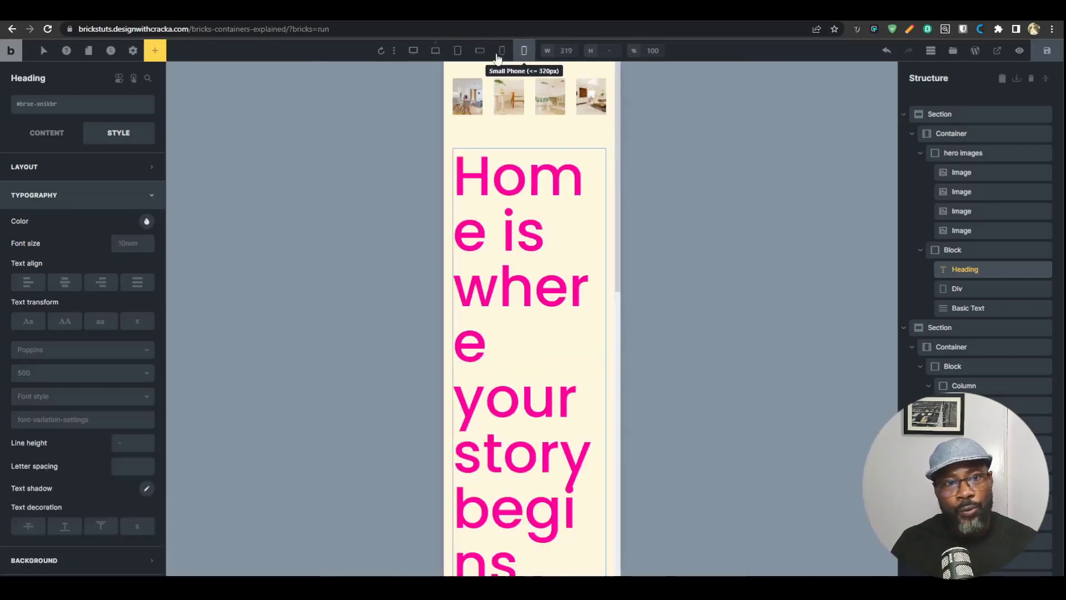
Set the heading's color to teal #00adab at the Large screen breakpoint
click(413, 50)
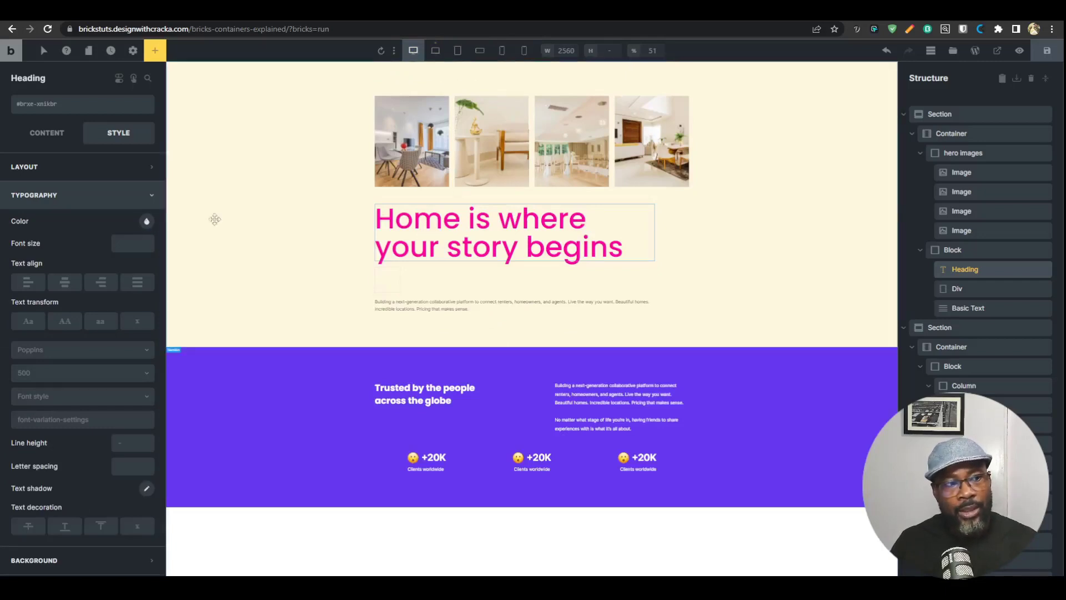
click(147, 222)
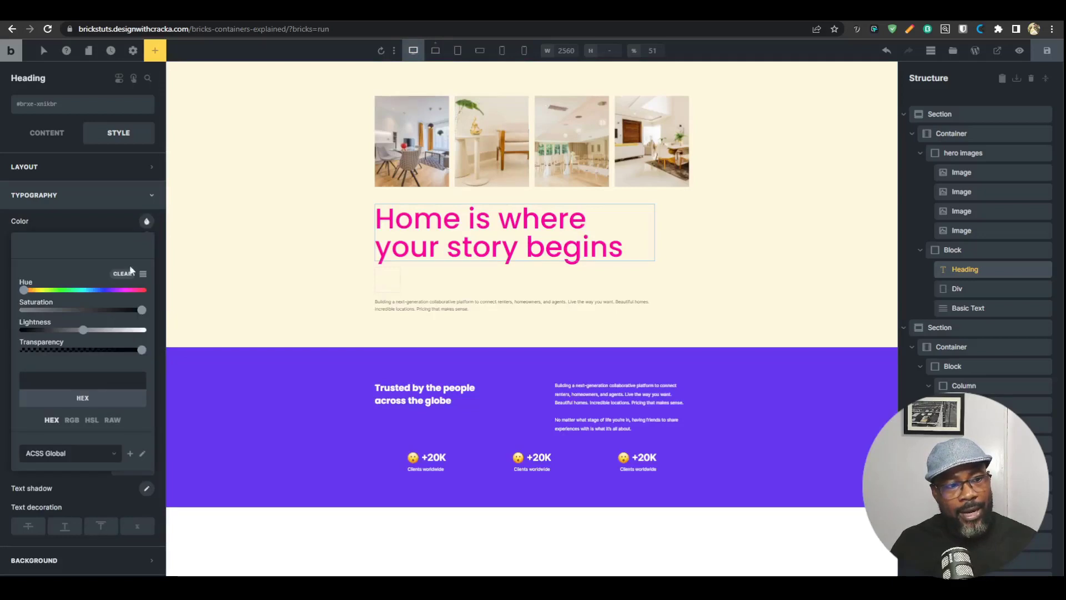
drag(133, 289, 69, 329)
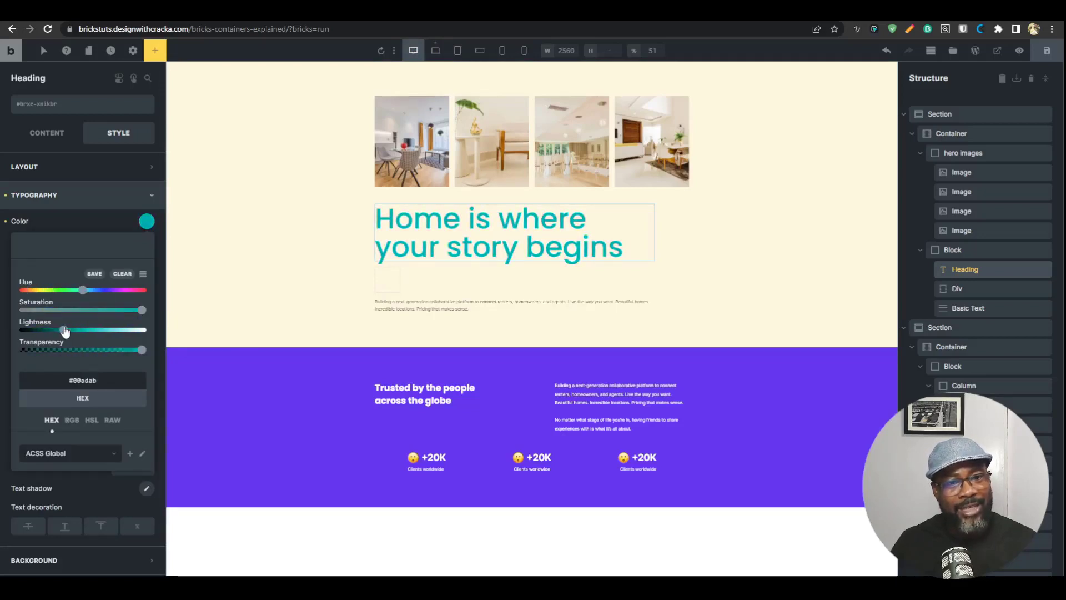
Compare the heading's color between the Desktop, Large screen and mobile breakpoints, ending at Large screen
click(436, 50)
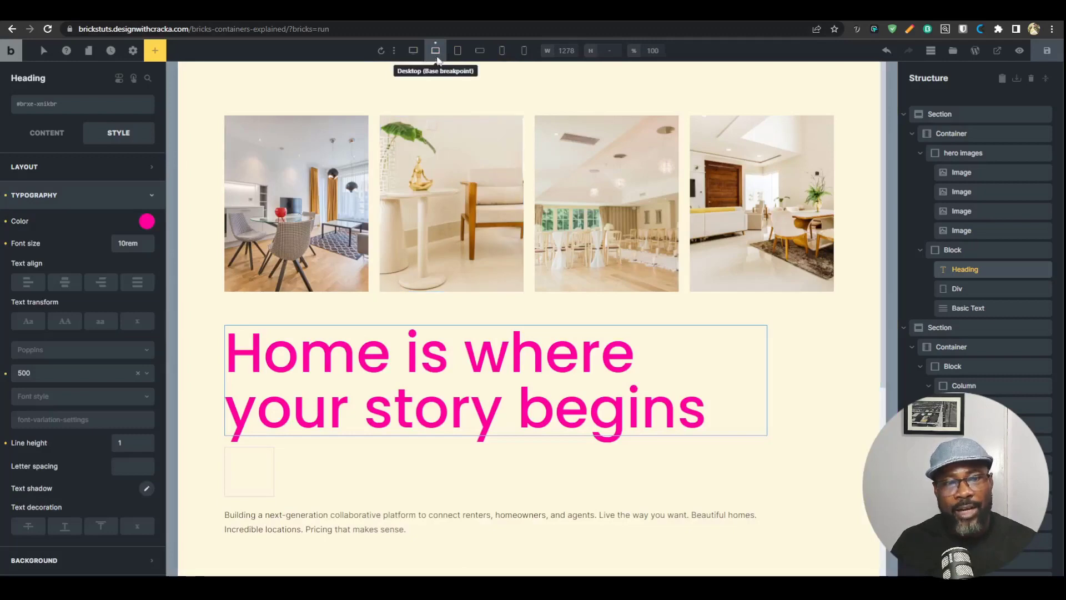
click(415, 56)
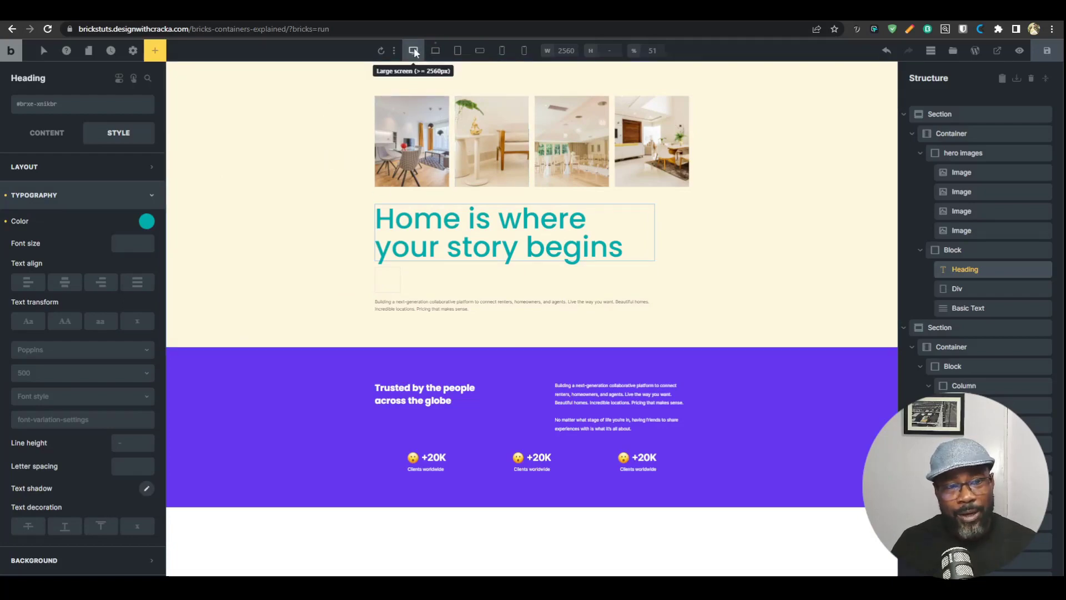
click(480, 51)
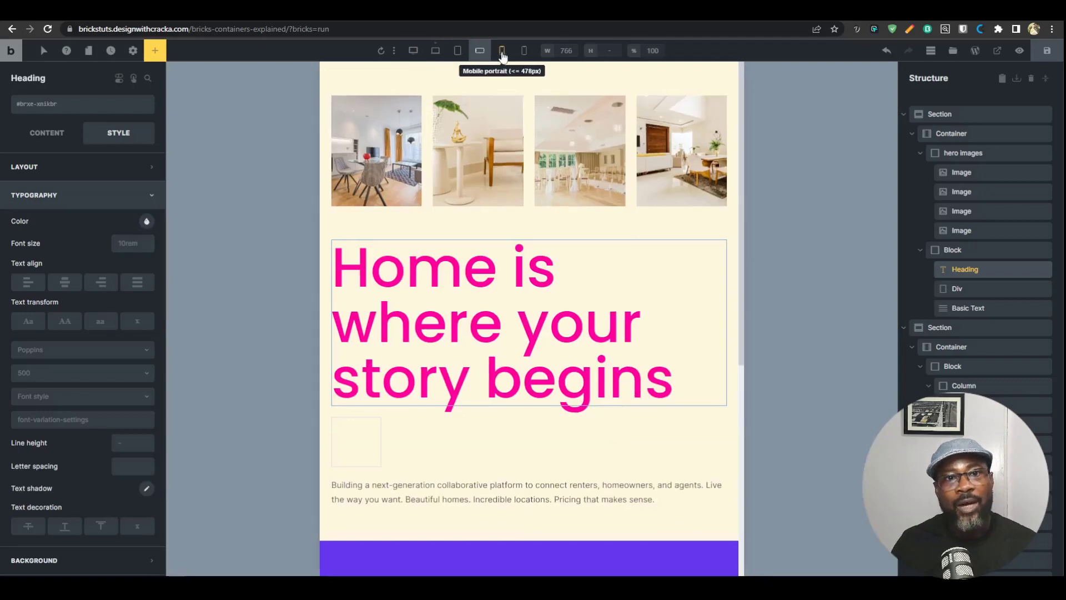
click(502, 50)
click(524, 51)
click(413, 50)
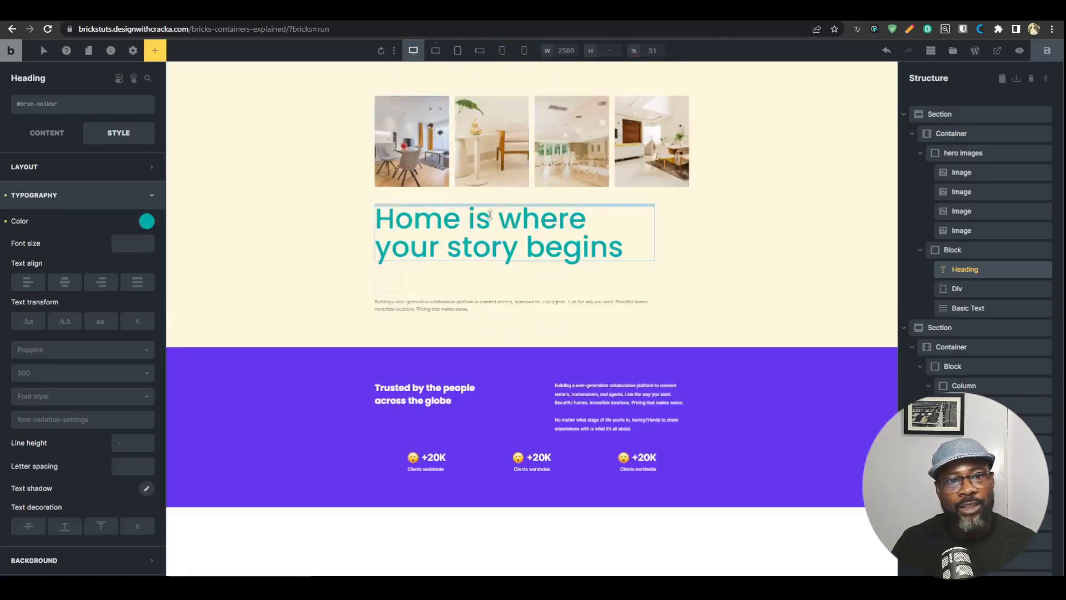
Set the Large screen breakpoint's width to 1980 px and update it
click(394, 50)
click(651, 147)
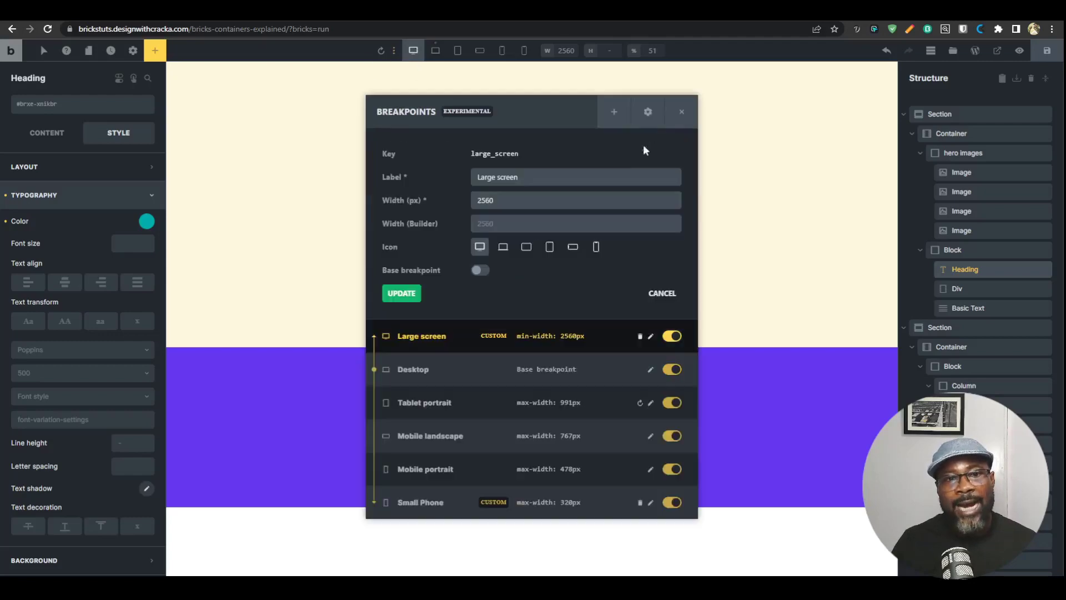
double_click(508, 206)
text(19)
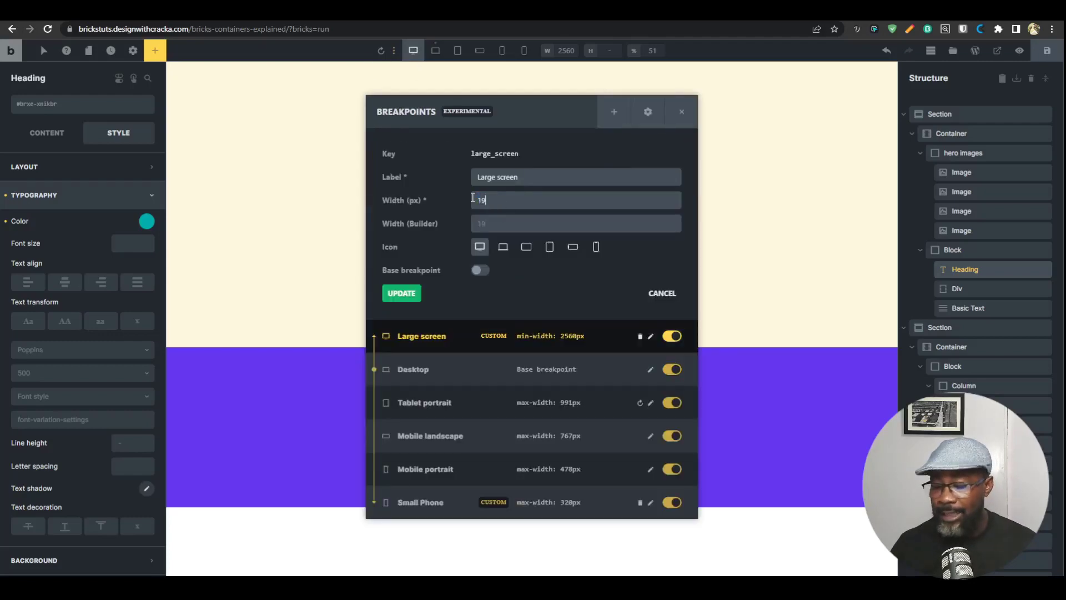
text(80)
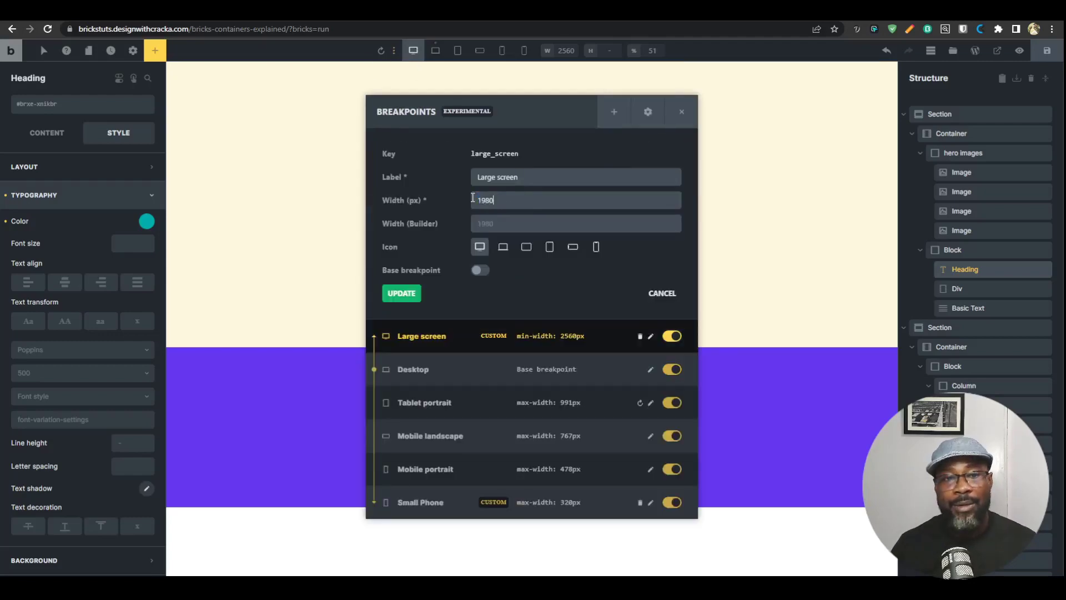
click(399, 294)
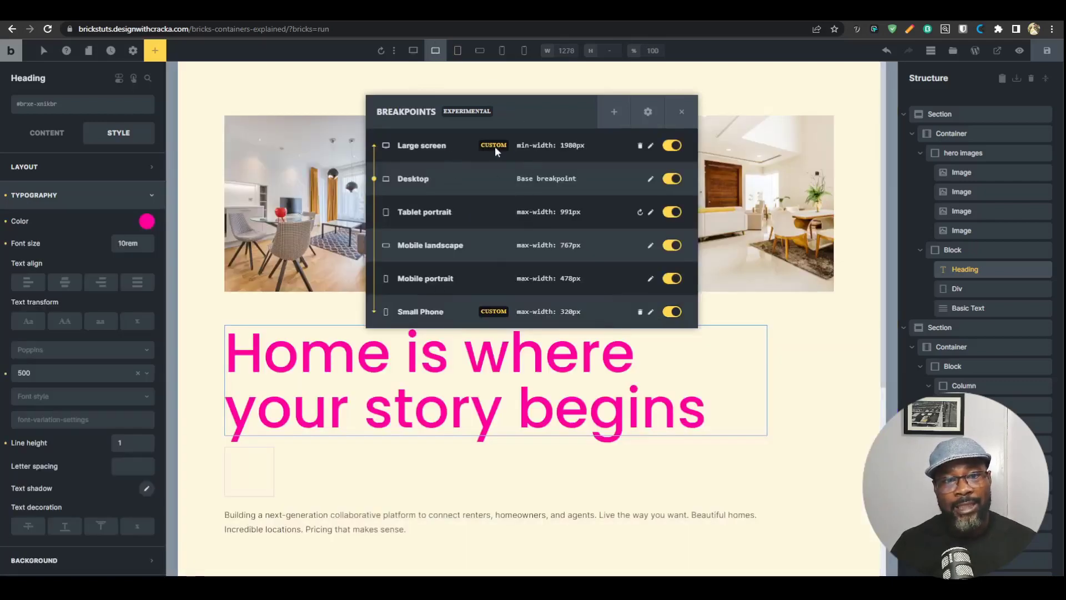
Preview the page at the Large screen breakpoint, close the breakpoint manager and return to the Desktop view
click(413, 50)
click(336, 241)
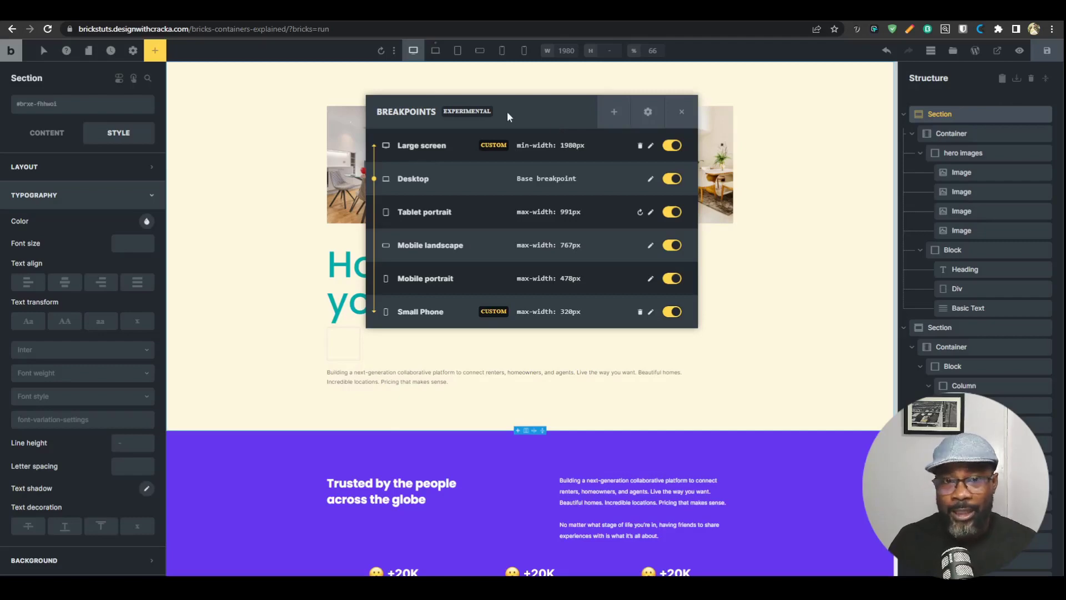
click(682, 111)
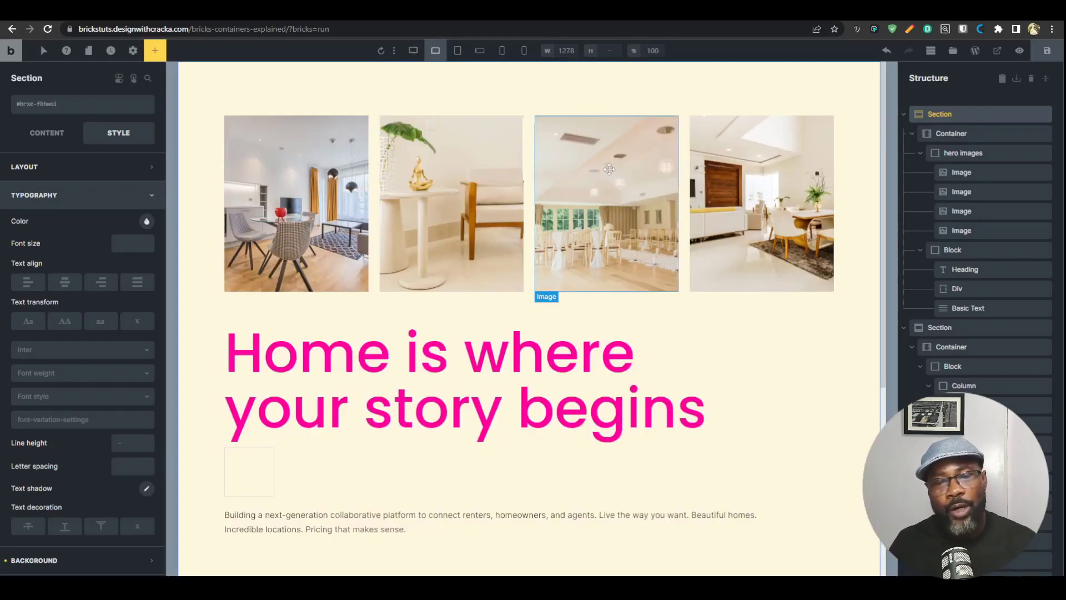
Select the first section's Container and examine its layout style settings
click(972, 135)
click(114, 198)
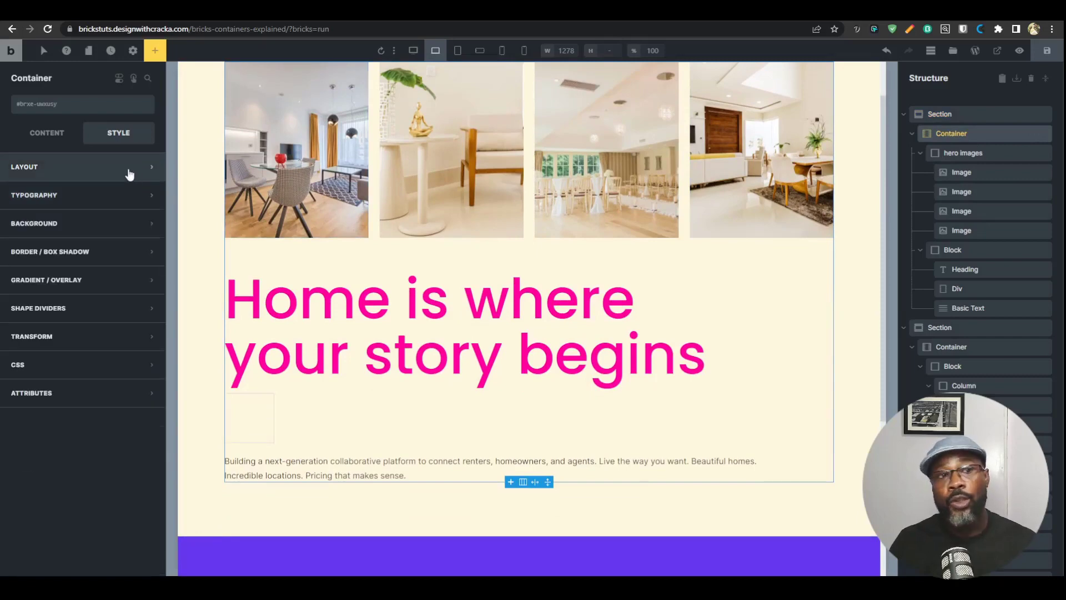
click(129, 173)
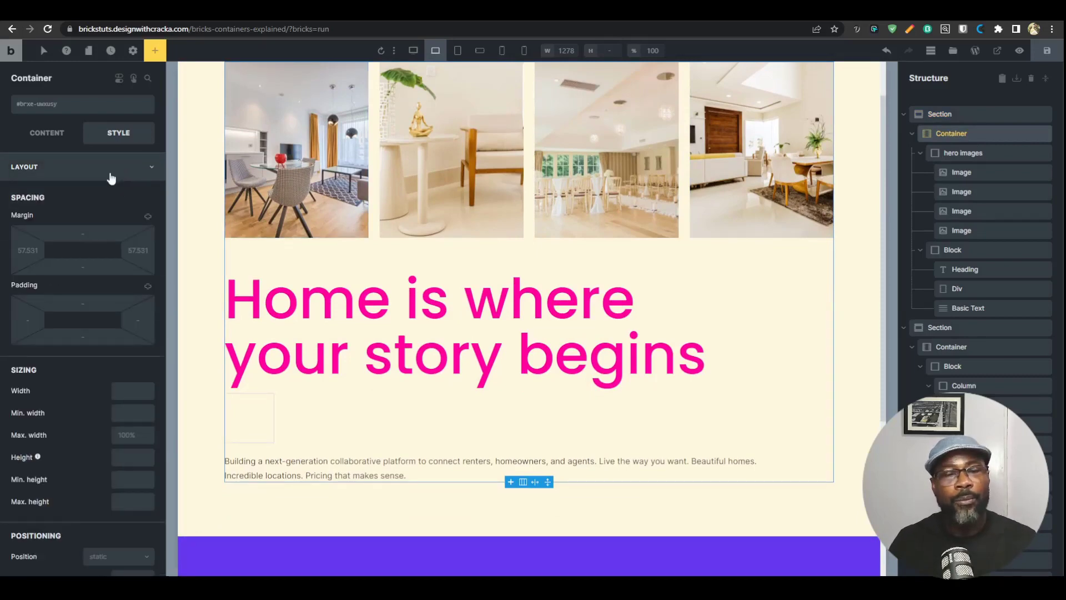
click(113, 168)
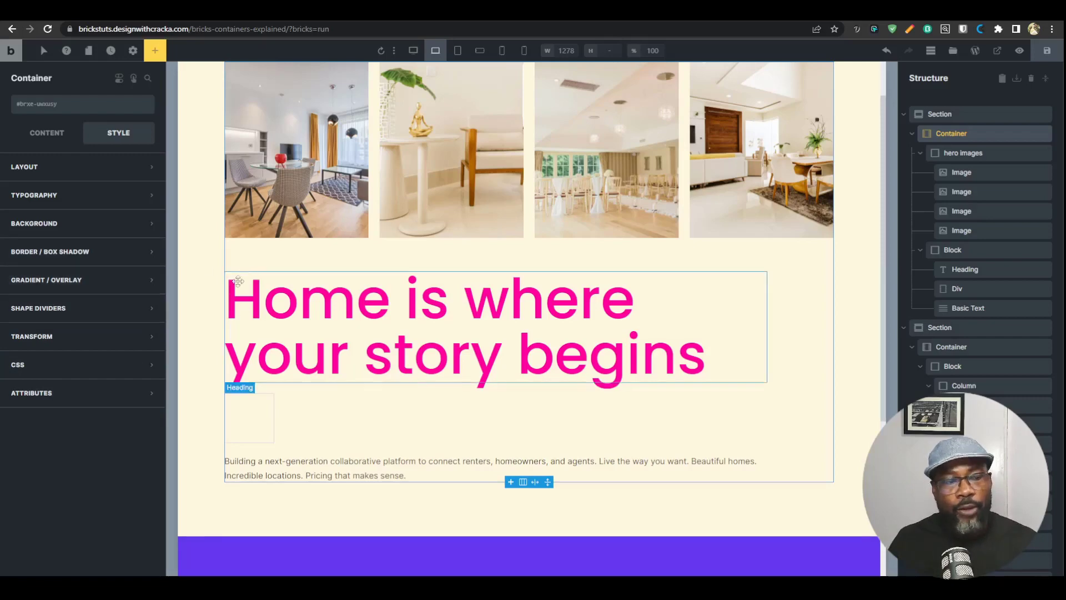
Search the Container's settings for "opac" and set its opacity to 0
click(147, 80)
text(opac)
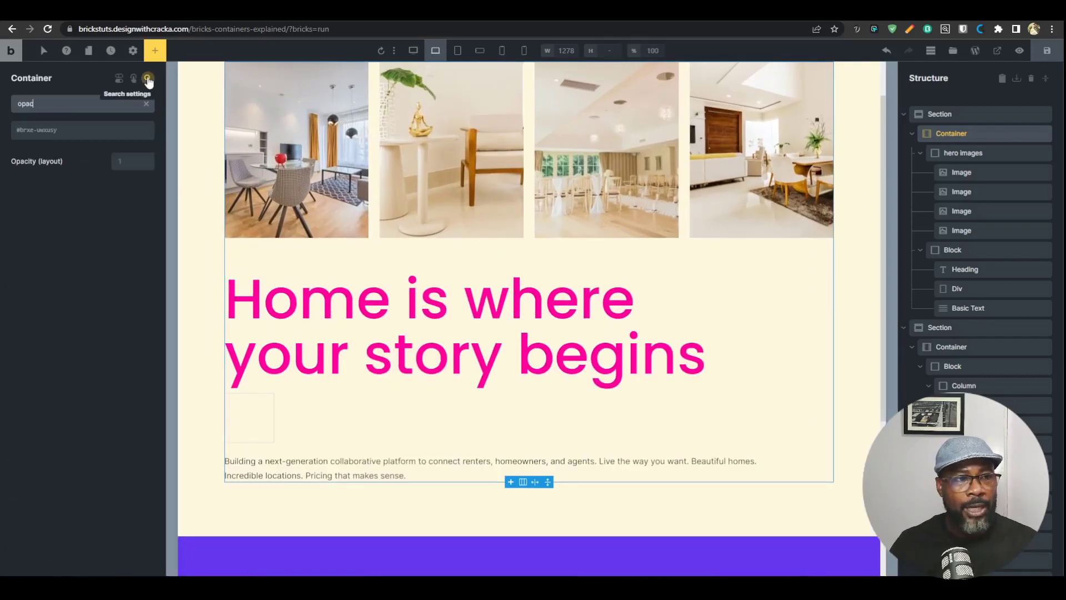
click(118, 159)
text(0)
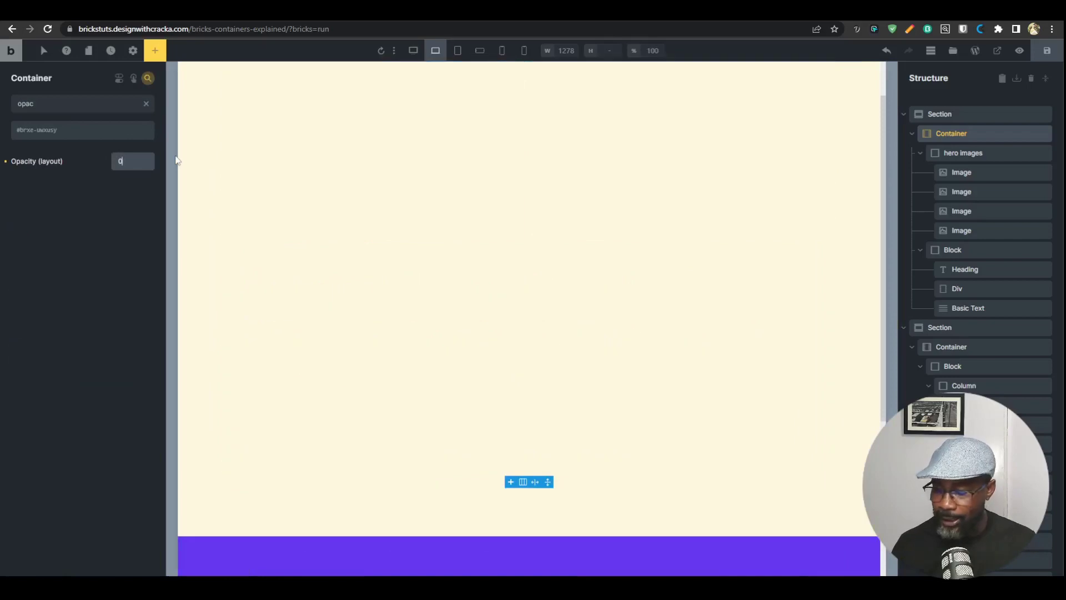
Set the Container's opacity to 0.5, reset it to the default and close the settings search
text(.5)
click(7, 161)
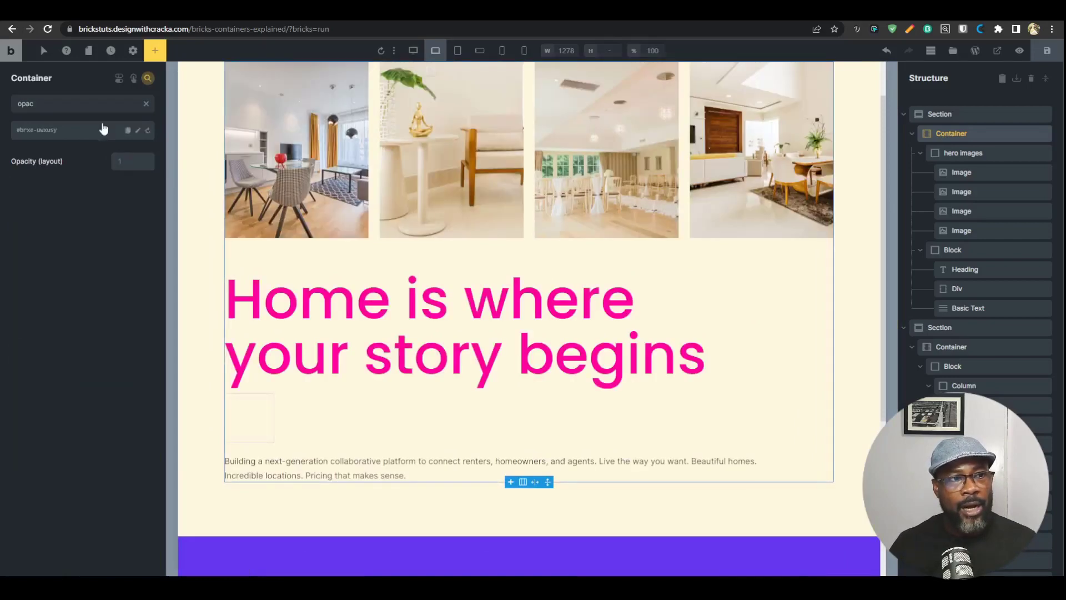
click(148, 78)
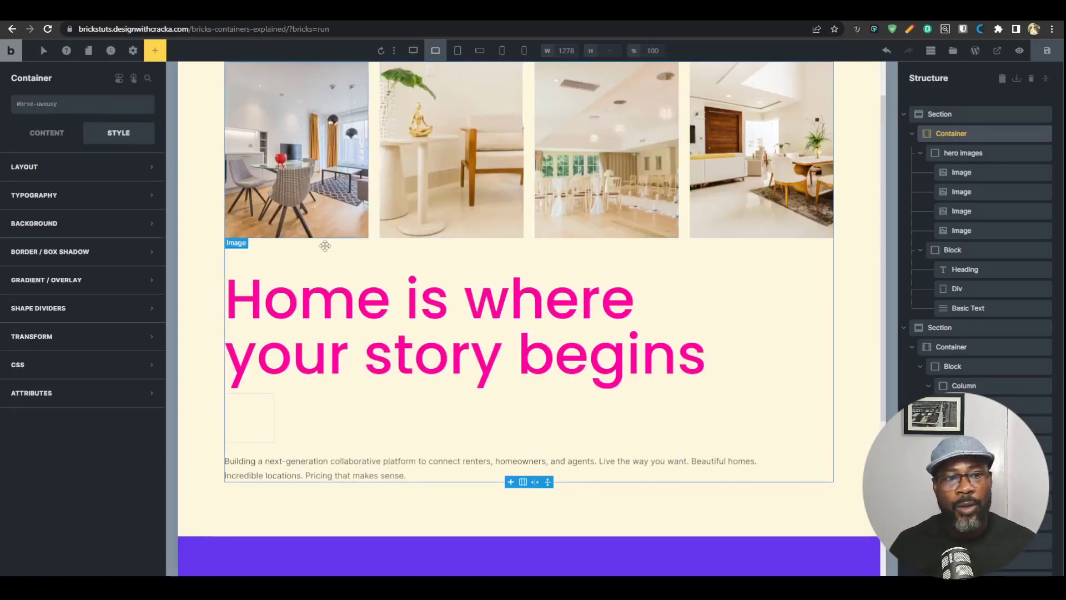
Search the Heading's settings for "posi", set its position to relative, and reset it
click(436, 287)
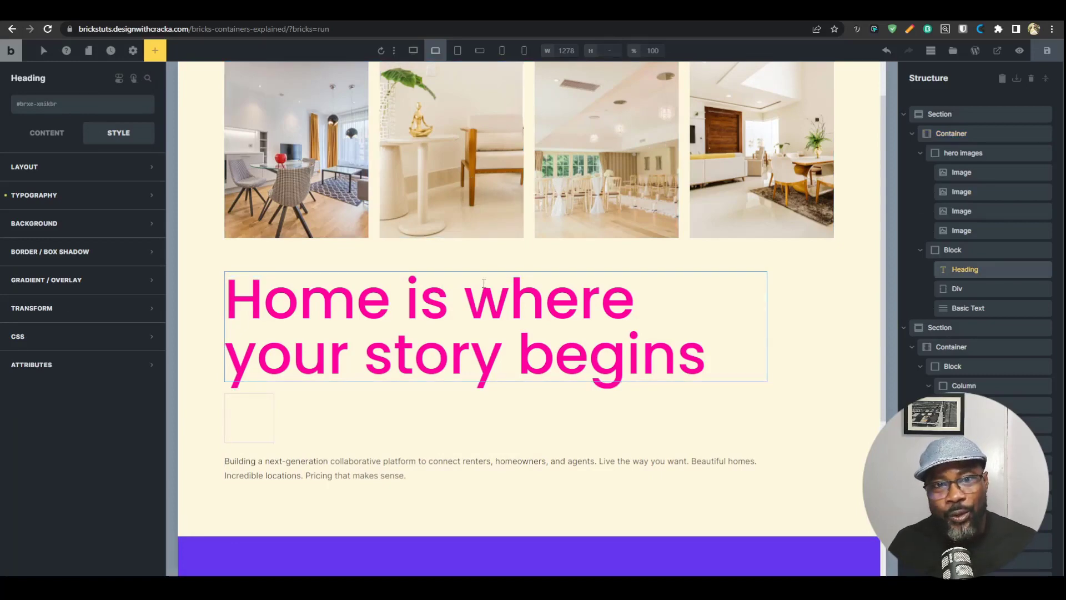
key(ctrl+f)
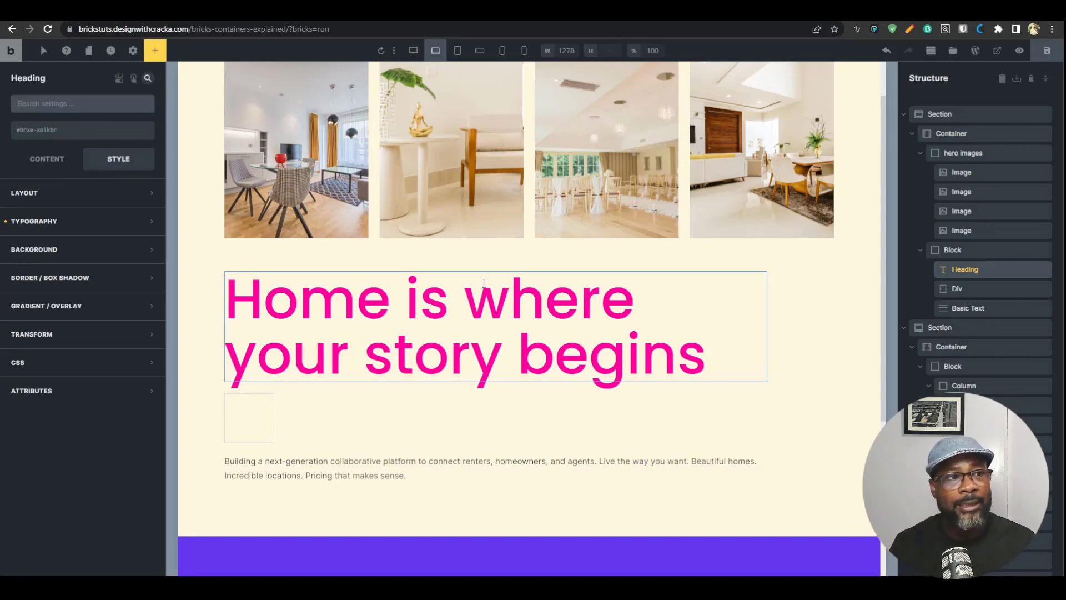
text(pos)
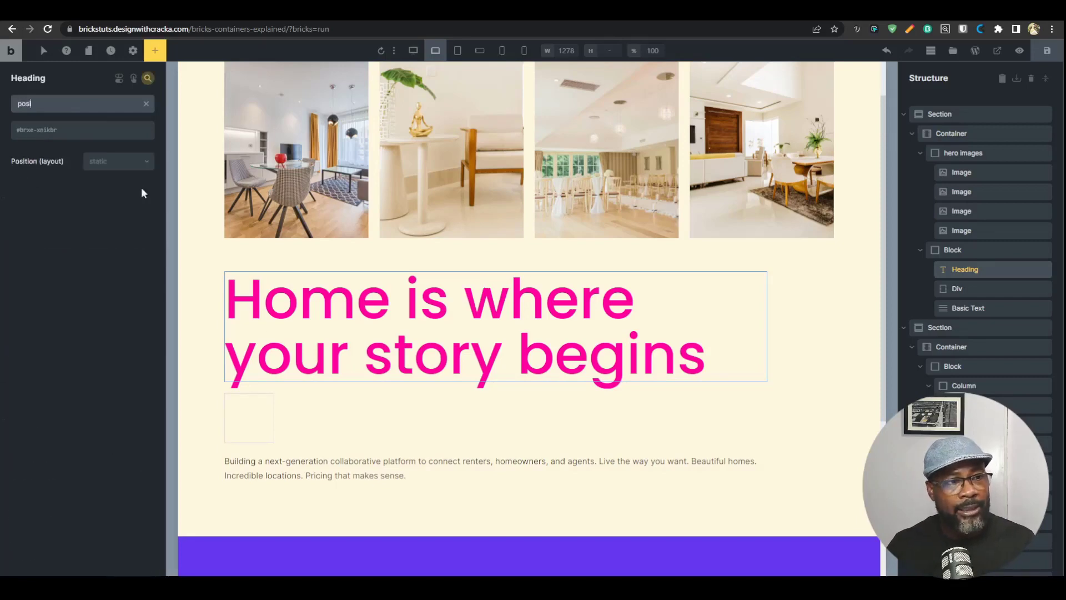
click(131, 162)
click(109, 198)
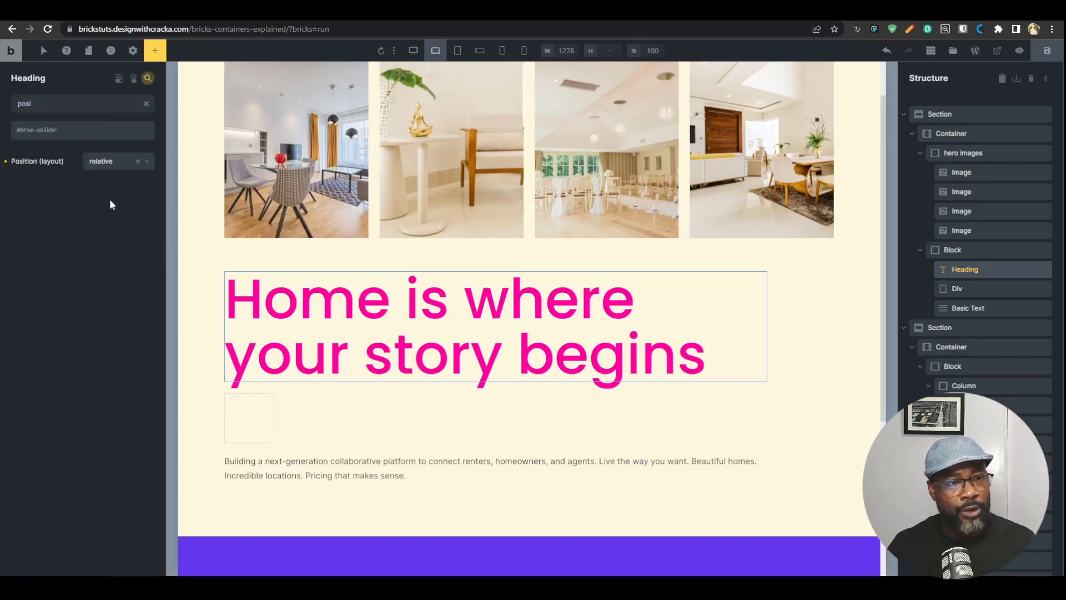
click(11, 161)
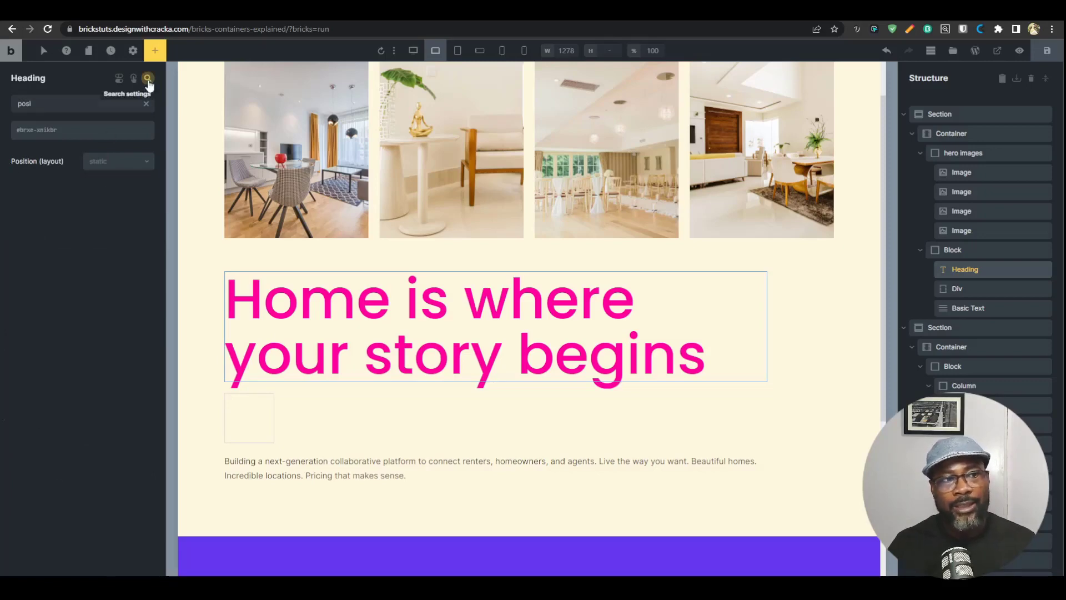
click(147, 78)
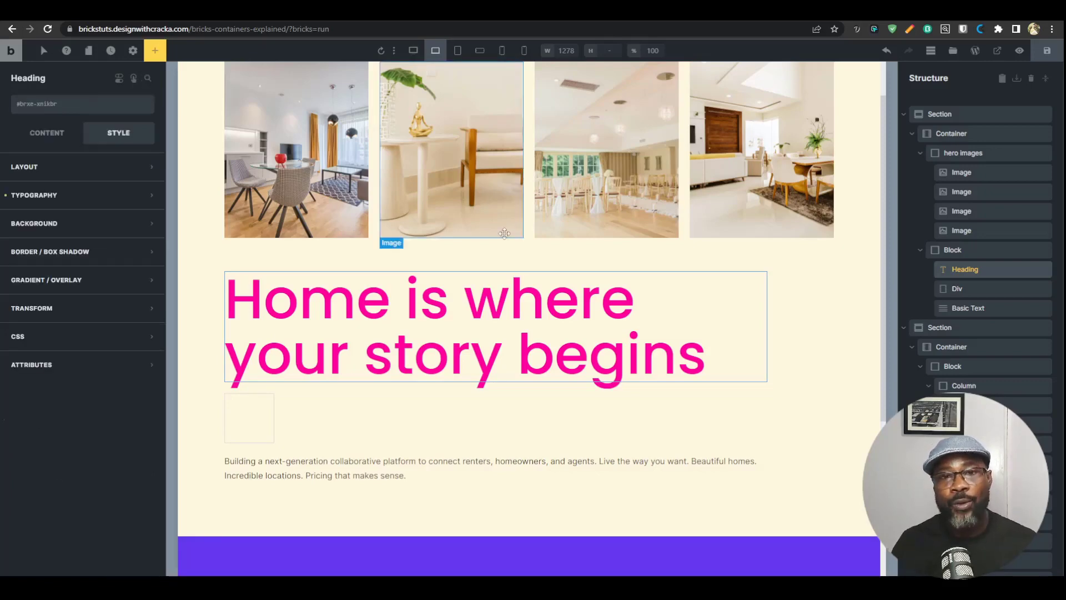
Examine the Heading's layout style settings, including spacing, sizing, positioning, misc and flex
click(90, 169)
scroll(94, 274, down, 7)
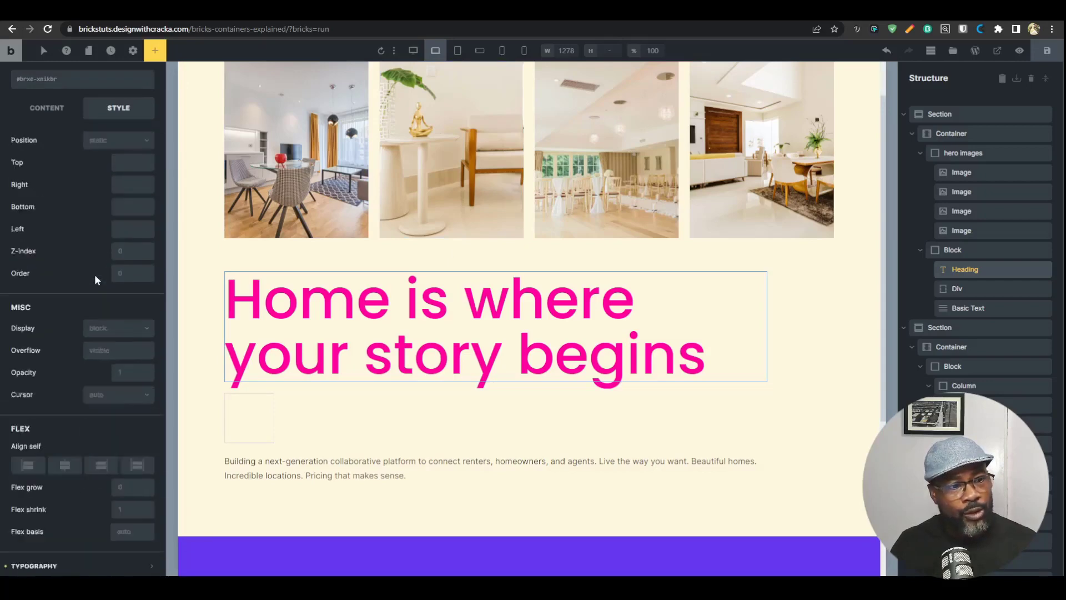
scroll(94, 277, down, 3)
scroll(74, 352, up, 6)
scroll(88, 321, down, 6)
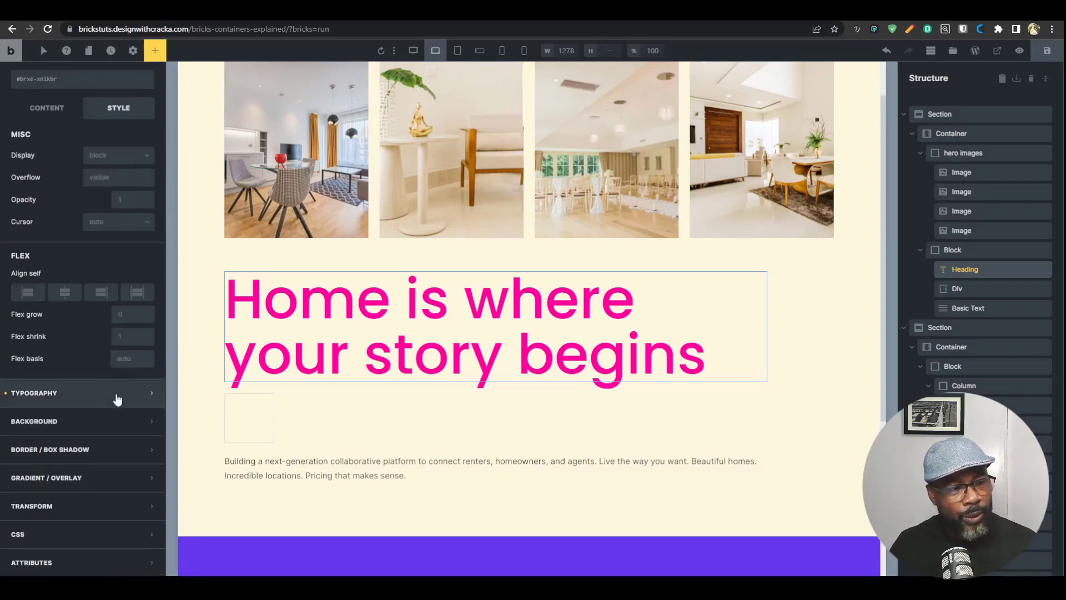
scroll(114, 391, up, 6)
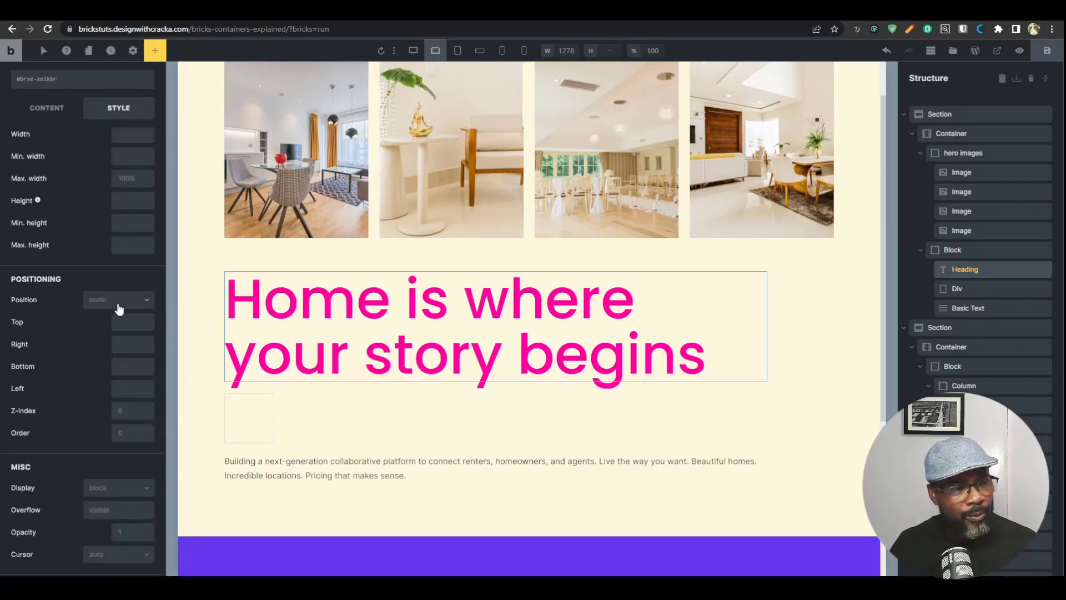
scroll(118, 309, down, 2)
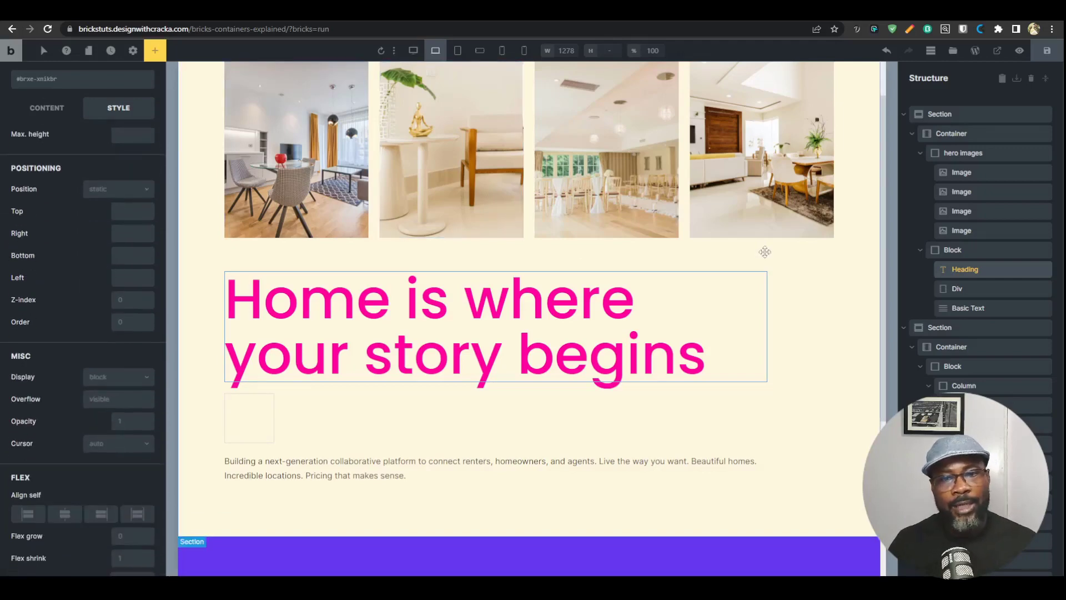
Search the Heading's settings for "pos" and close the settings search
key(ctrl+f)
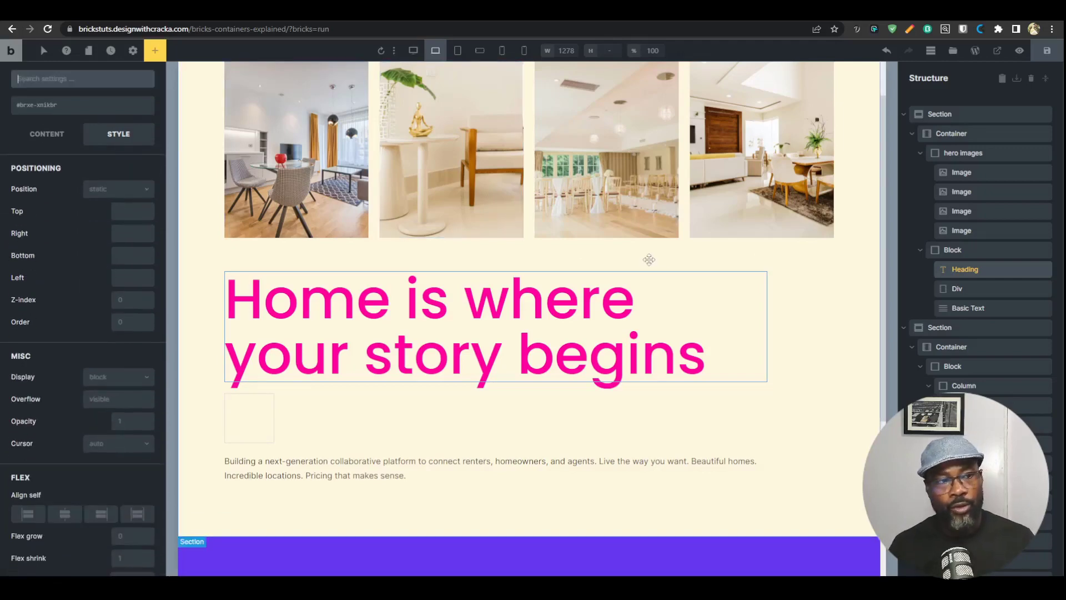
text(pad)
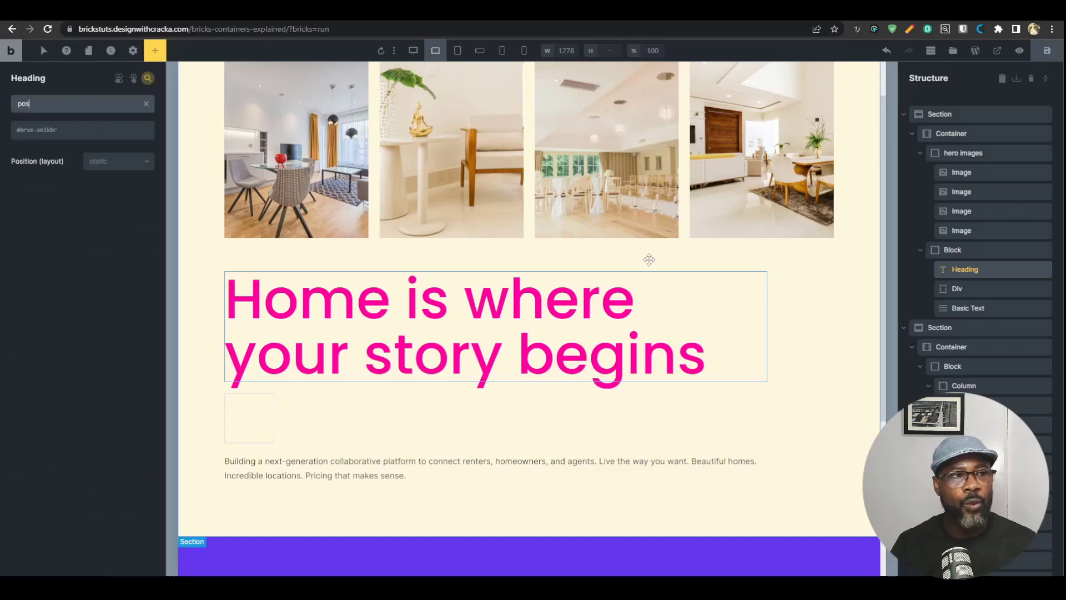
key(Return)
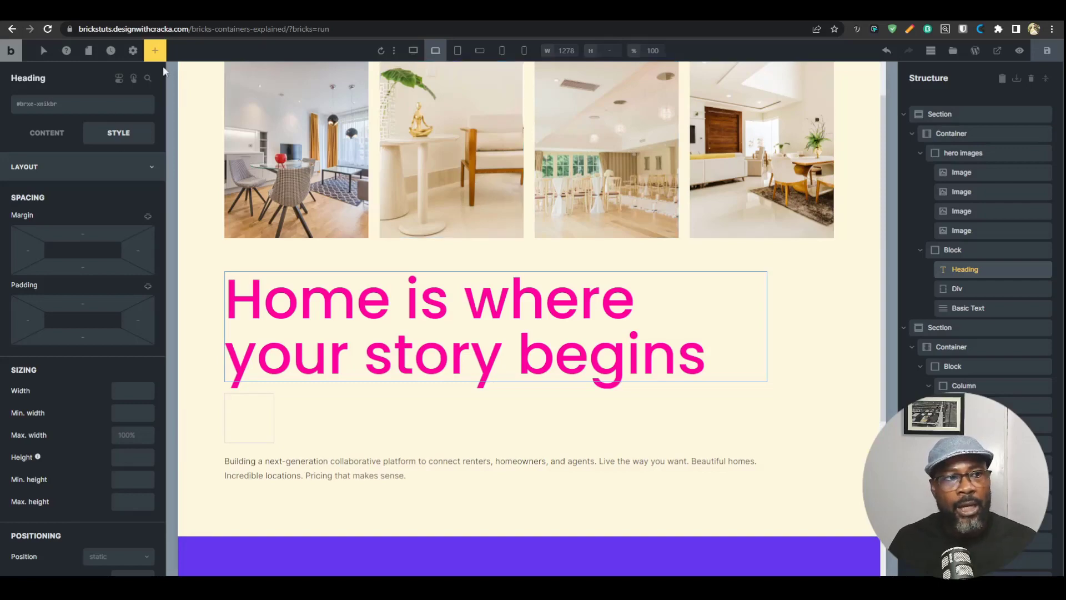
Add a Block between the hero images and the text block, plus another Block and a Div below the Heading
click(155, 51)
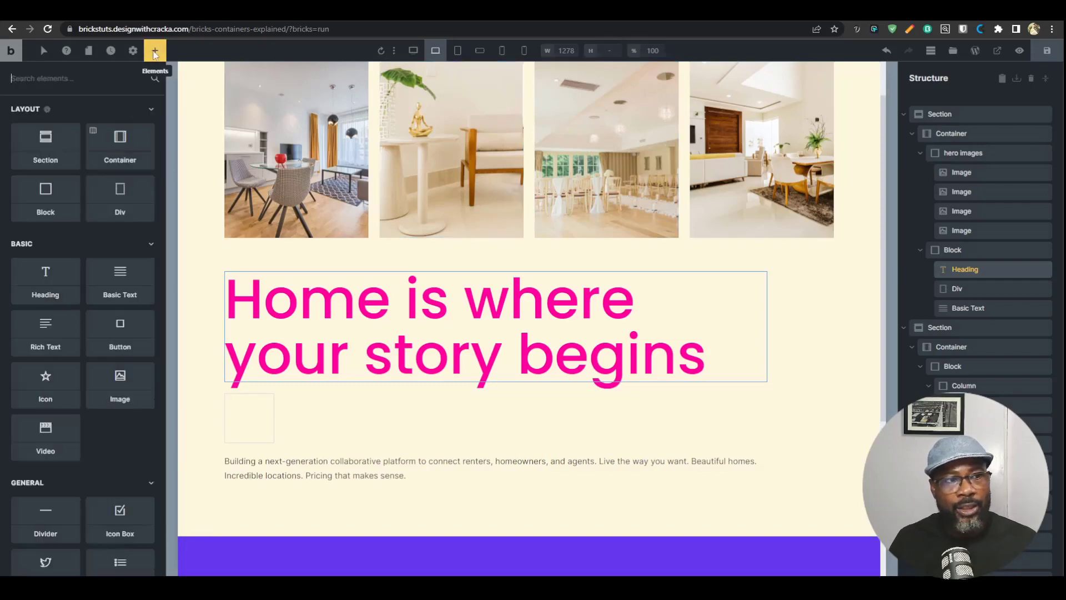
drag(61, 207, 314, 274)
click(61, 205)
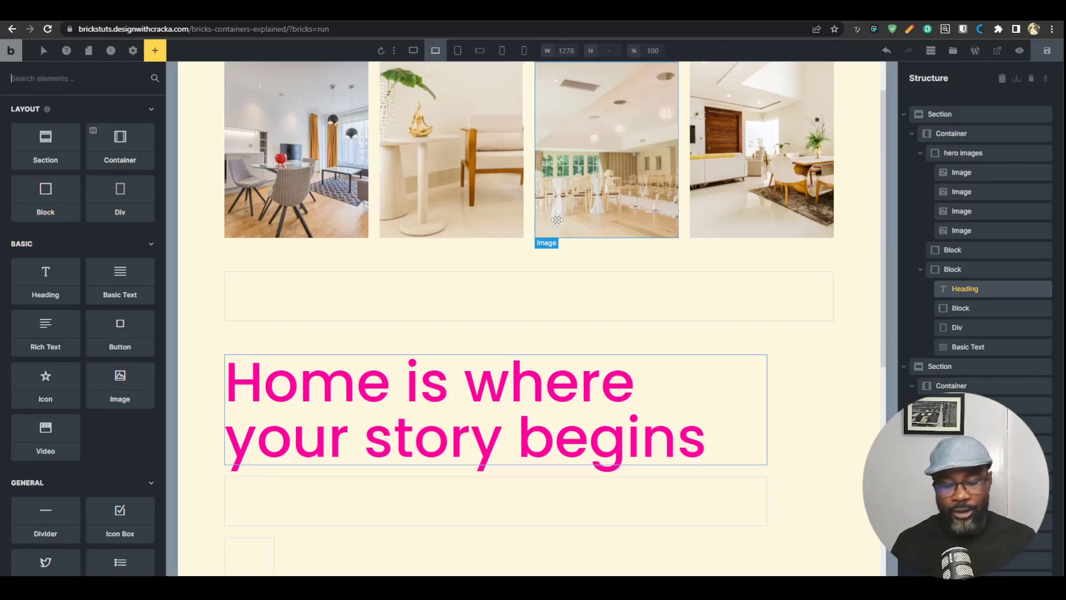
text(div)
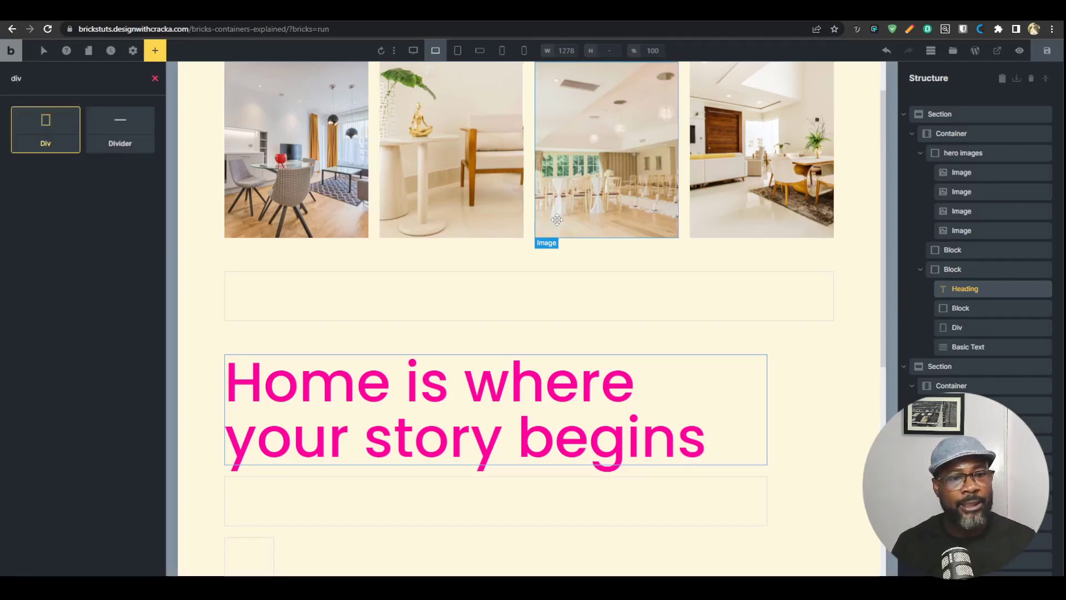
key(Return)
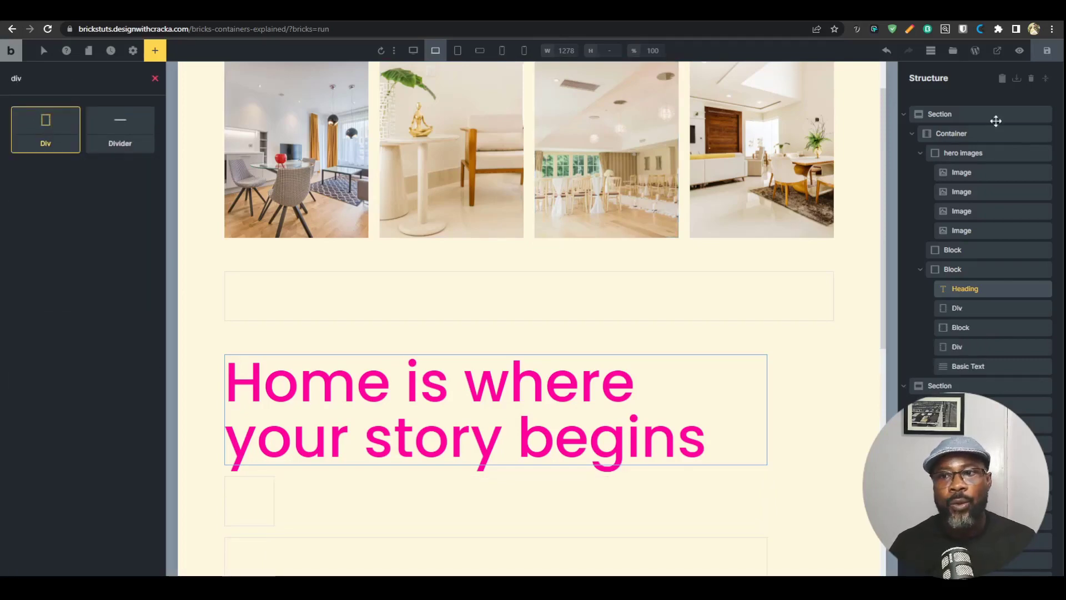
Delete all elements from the page structure and add a new Section to the empty canvas
click(1031, 78)
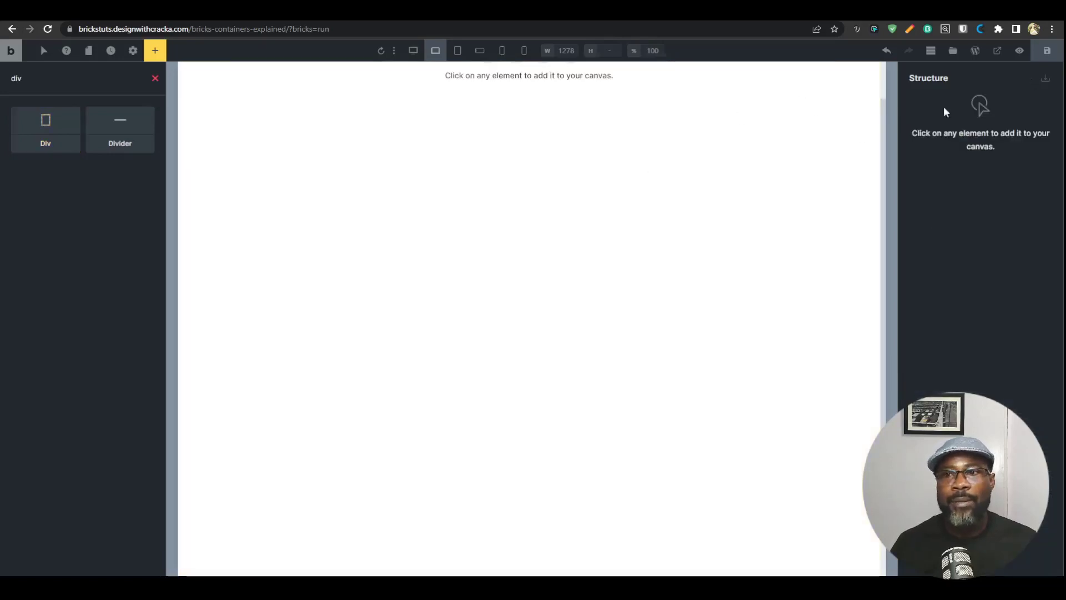
click(156, 78)
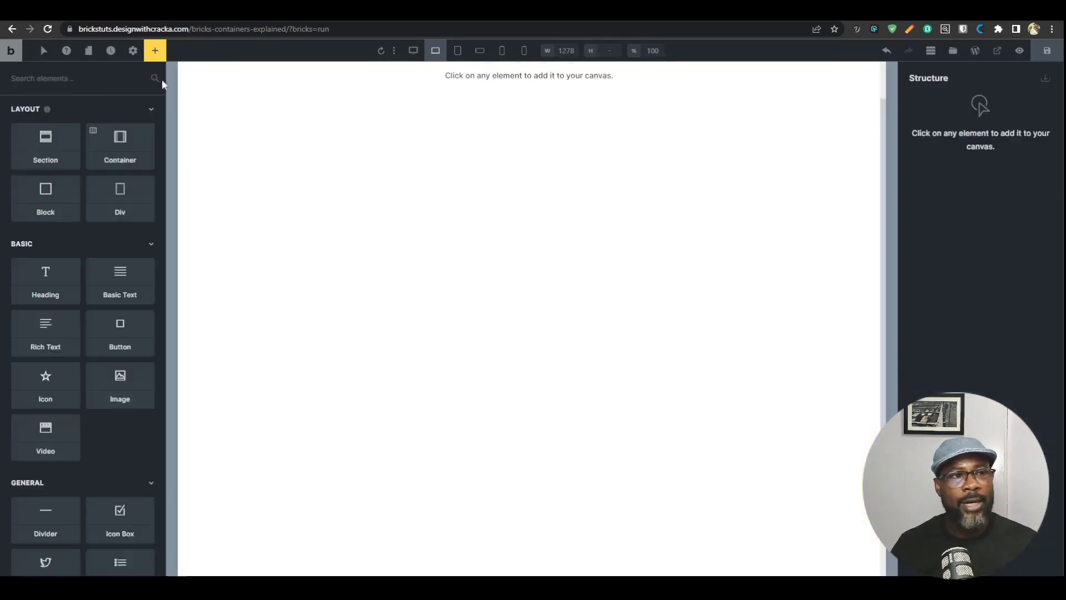
scroll(644, 191, up, 1)
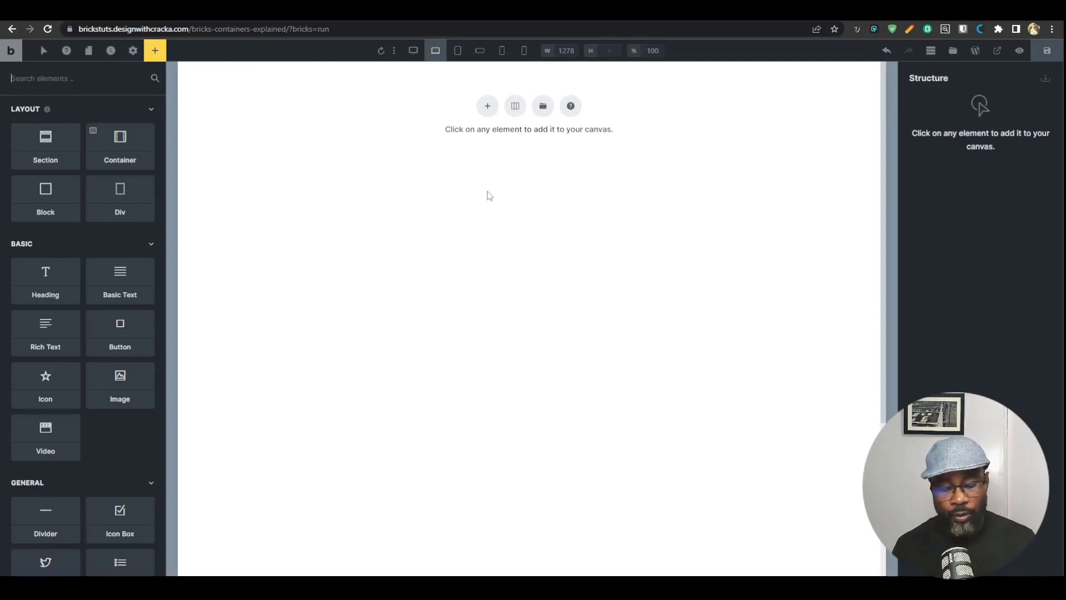
text(SEC)
key(Return)
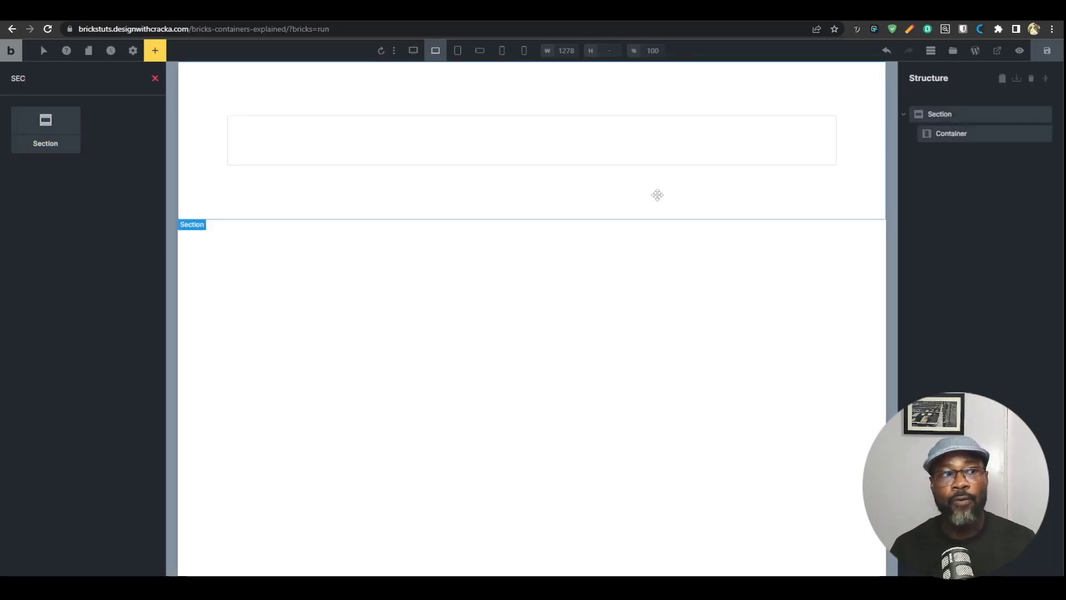
Add four Div elements at the root level below the Section
key(ctrl+a)
text(DIV)
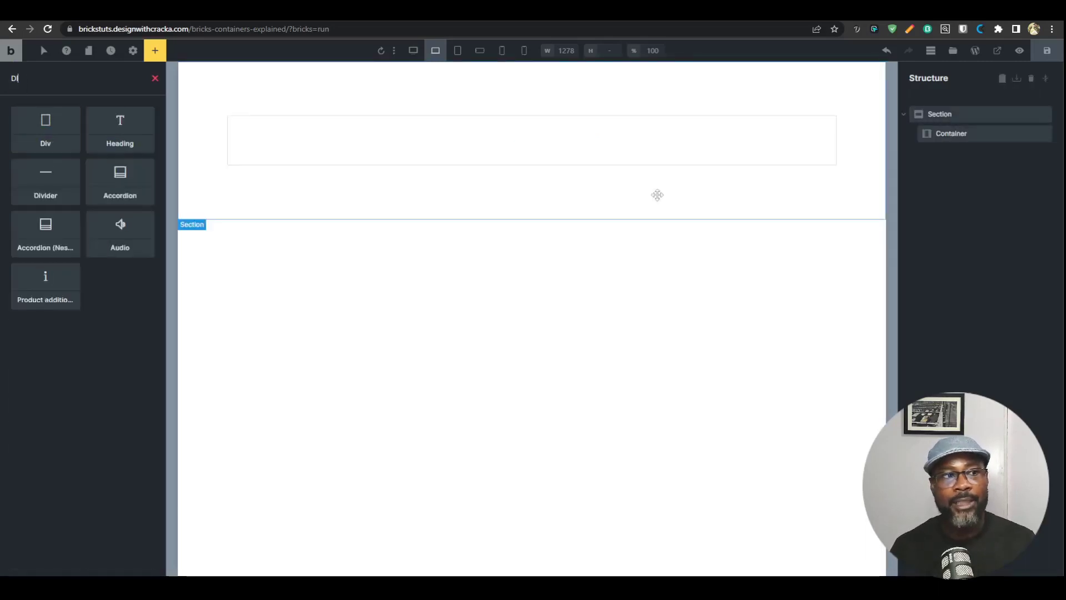
key(Return)
key(Return)
key(Return)
key(Return)
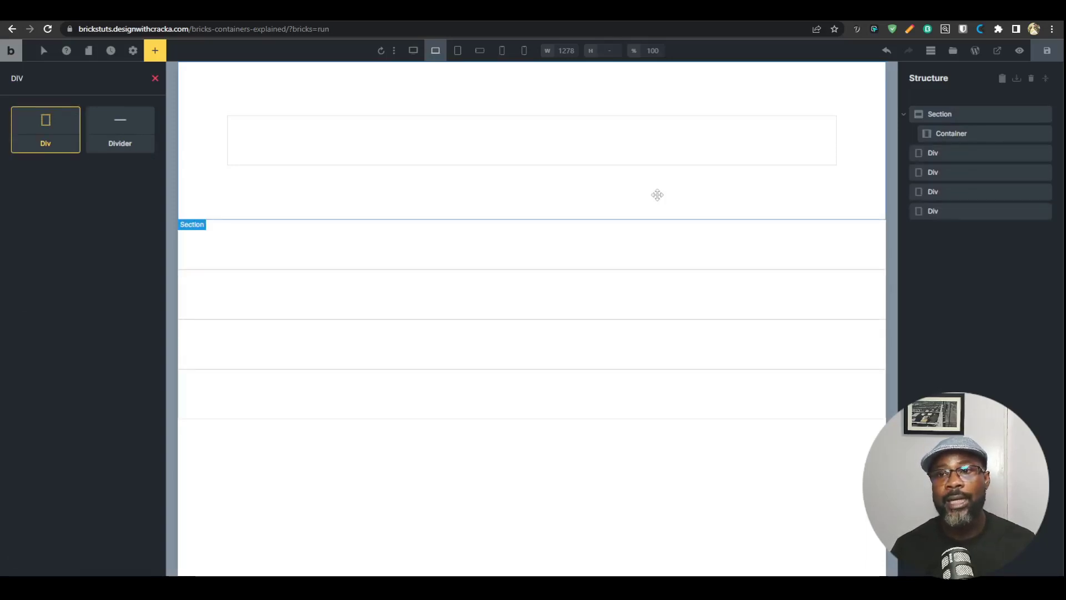
Delete the four root-level Divs below the Section
click(978, 133)
click(1043, 153)
click(1044, 153)
click(1044, 153)
click(1044, 153)
Select the Section's Container and add four Div elements inside it
click(981, 139)
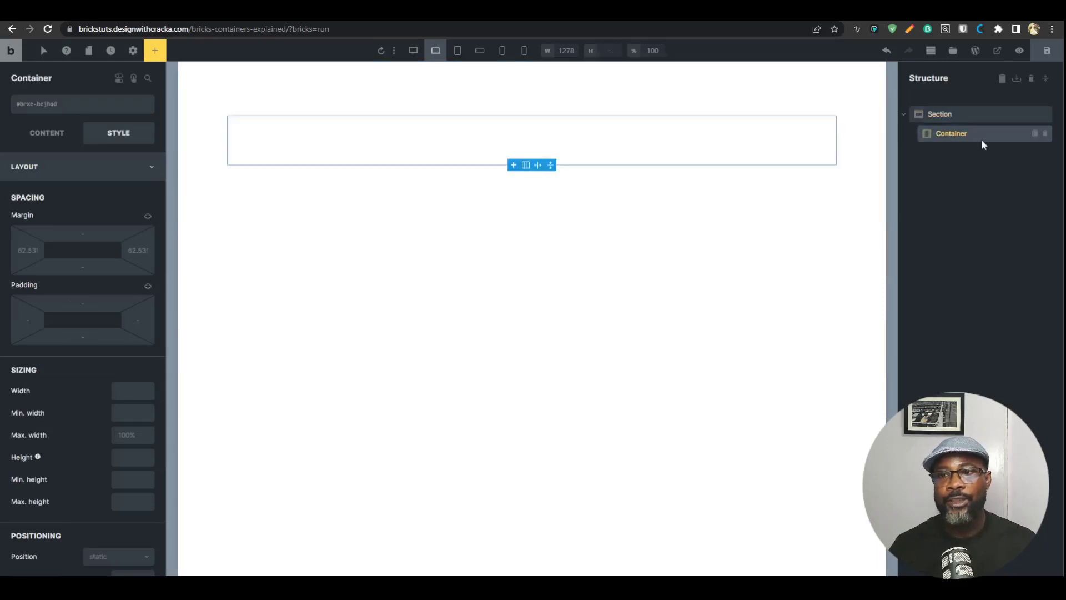
key(ctrl+shift+e)
text(DIV)
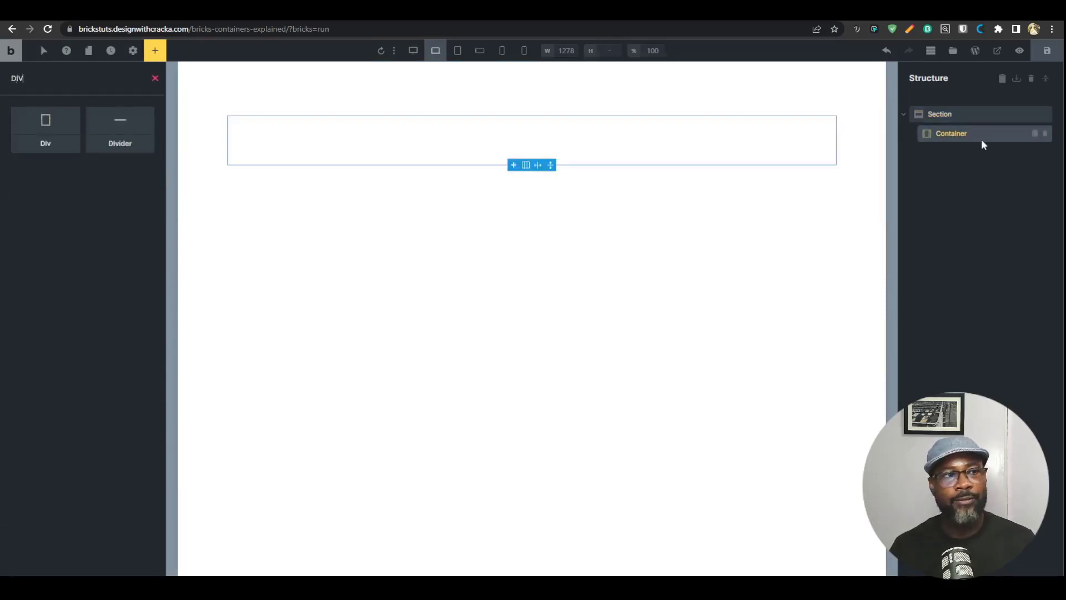
key(Return)
key(Return)
key(Return)
key(Return)
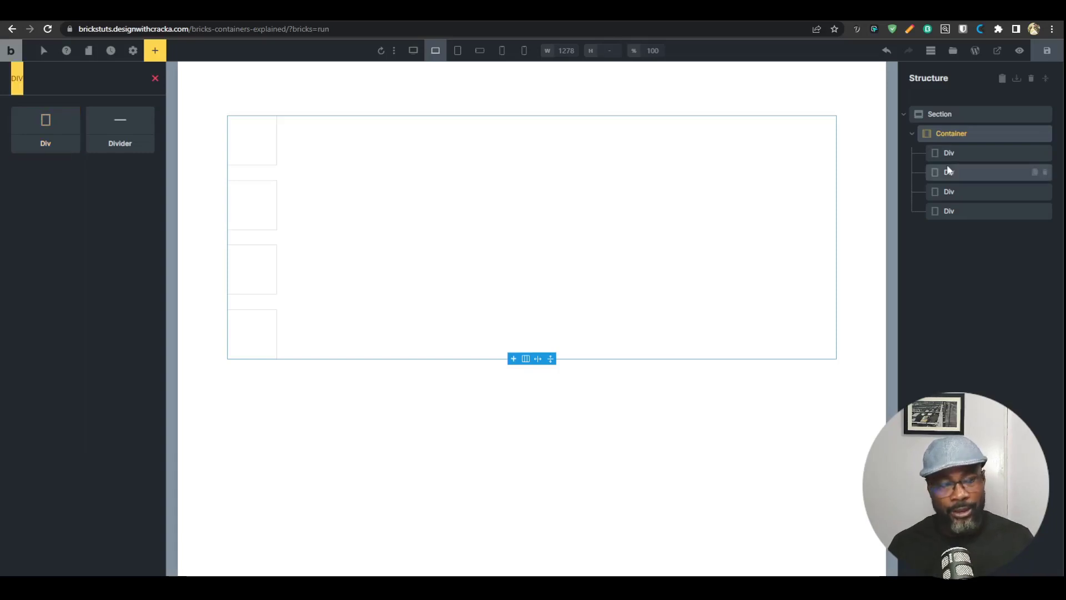
Add a Heading and a Button element to the Container below the four Divs
text(hea)
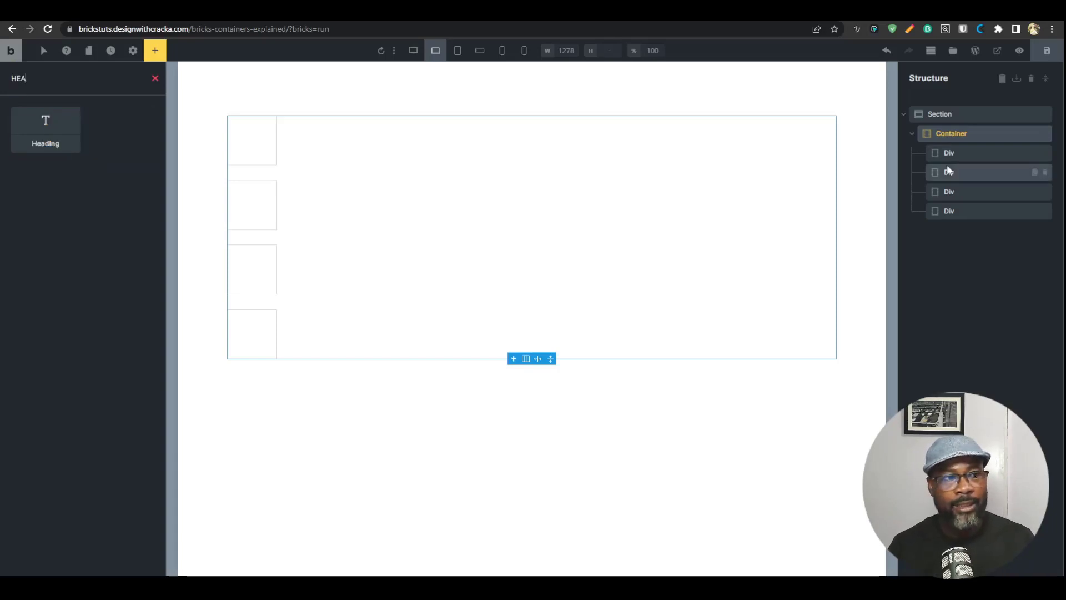
key(Return)
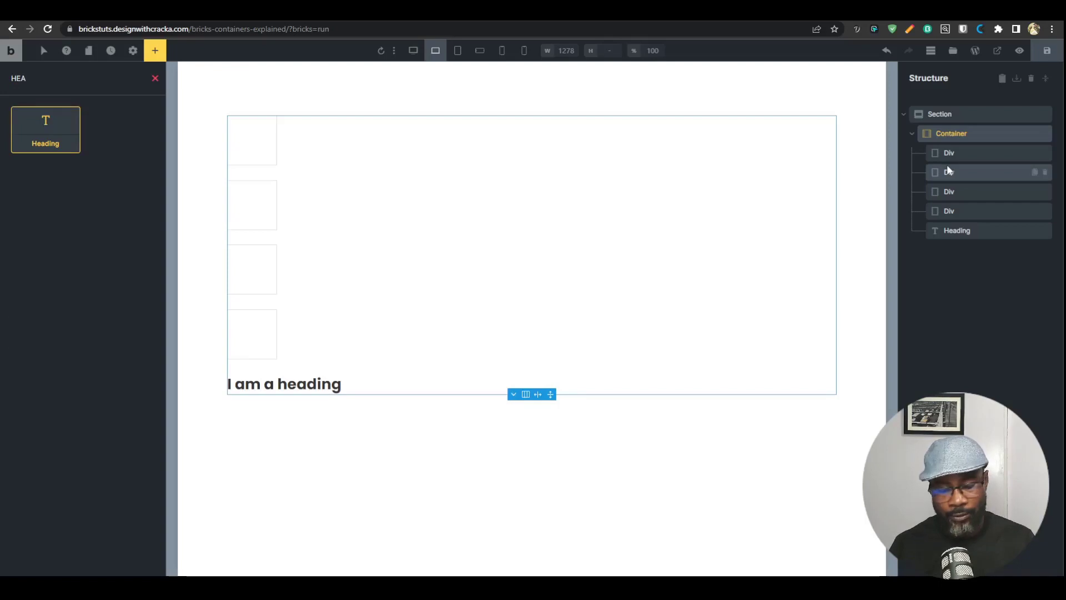
key(BackSpace)
key(BackSpace)
key(BackSpace)
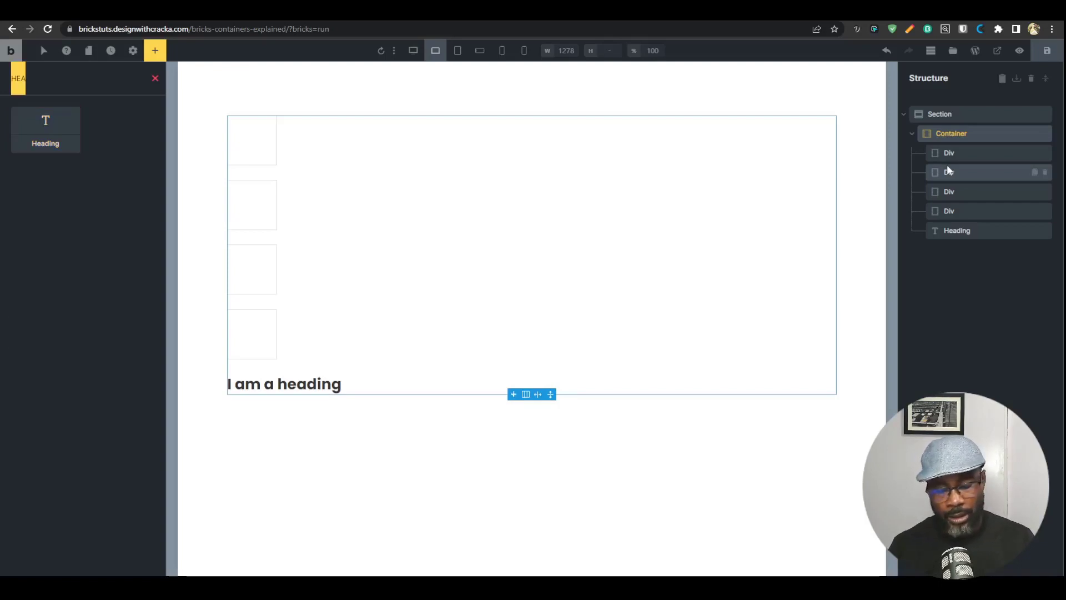
text(BUTT)
key(Return)
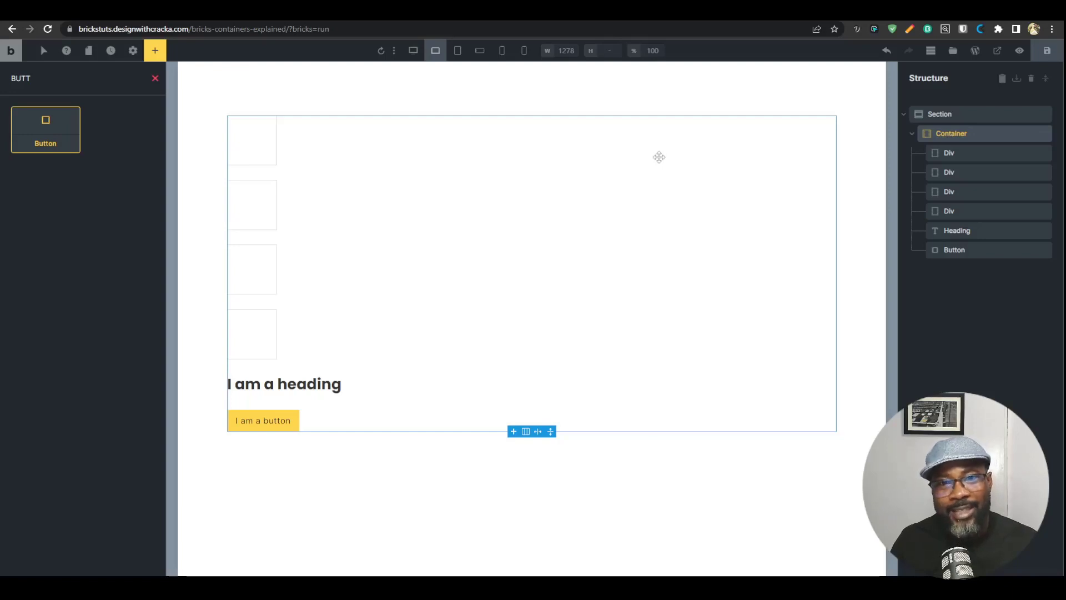
Clear the element search and delete the four Divs, the Heading and the Button from the Container, keeping the Container selected
key(BackSpace)
key(BackSpace)
key(BackSpace)
key(BackSpace)
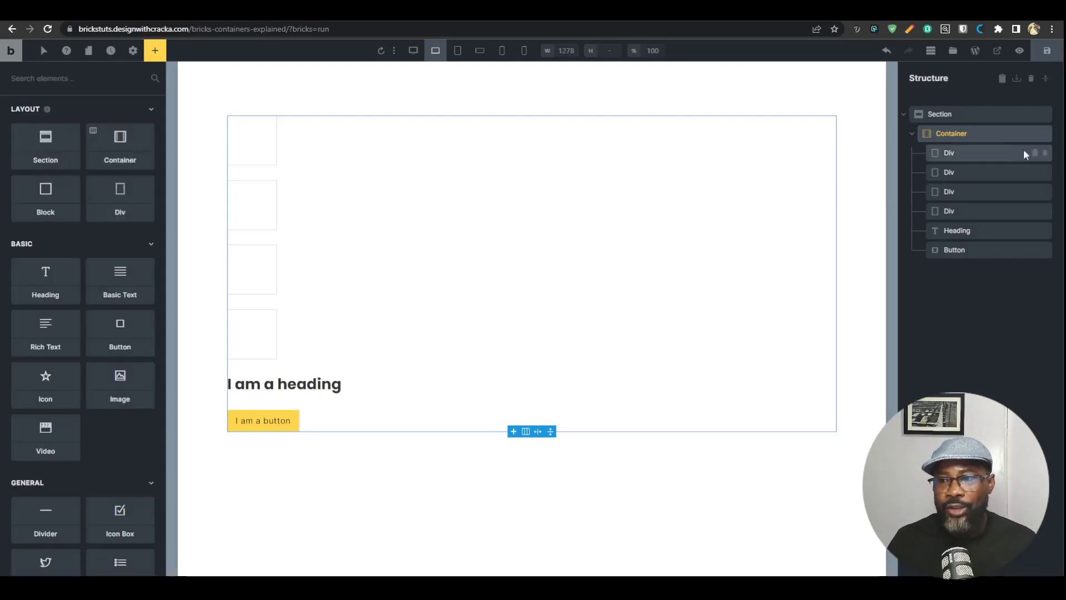
click(1045, 154)
click(1045, 154)
click(1045, 154)
click(1044, 154)
click(1045, 154)
click(1045, 153)
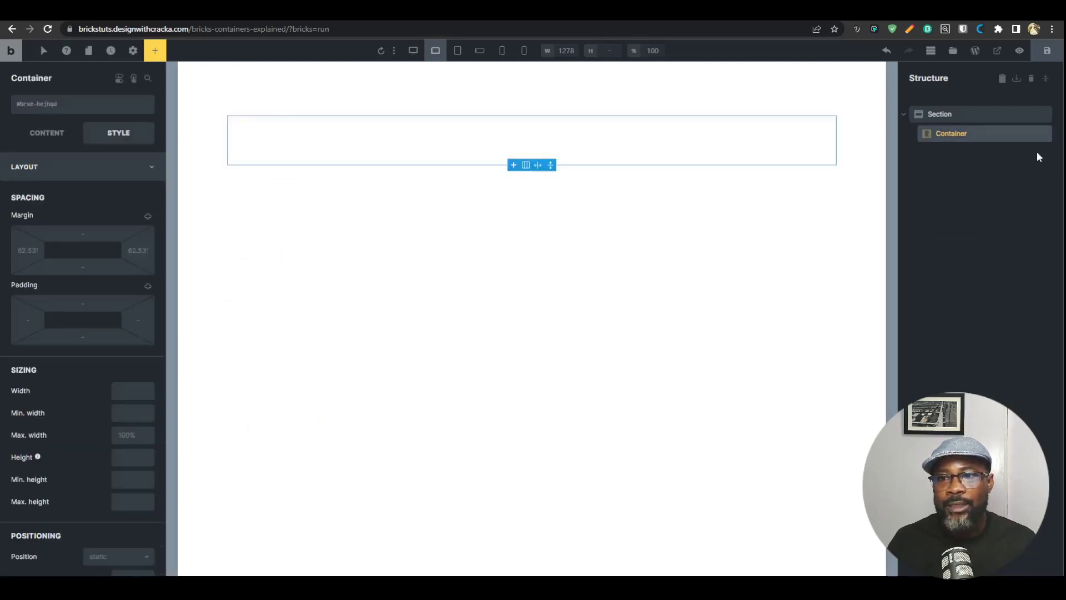
click(959, 123)
click(976, 135)
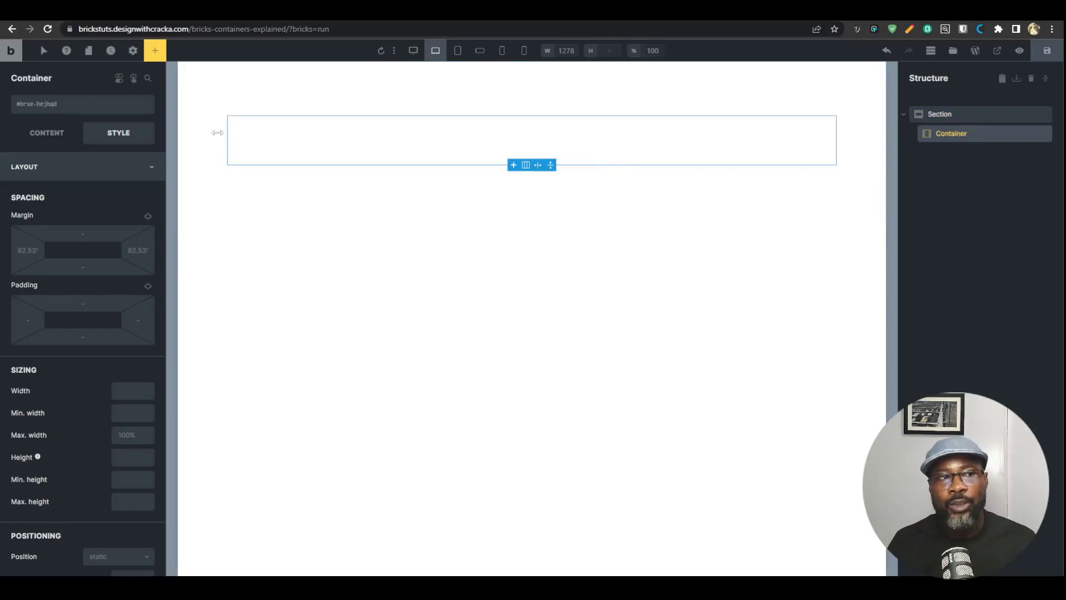
Add a second Section below the first and place a Heading inside each Section's Container
click(154, 51)
click(53, 148)
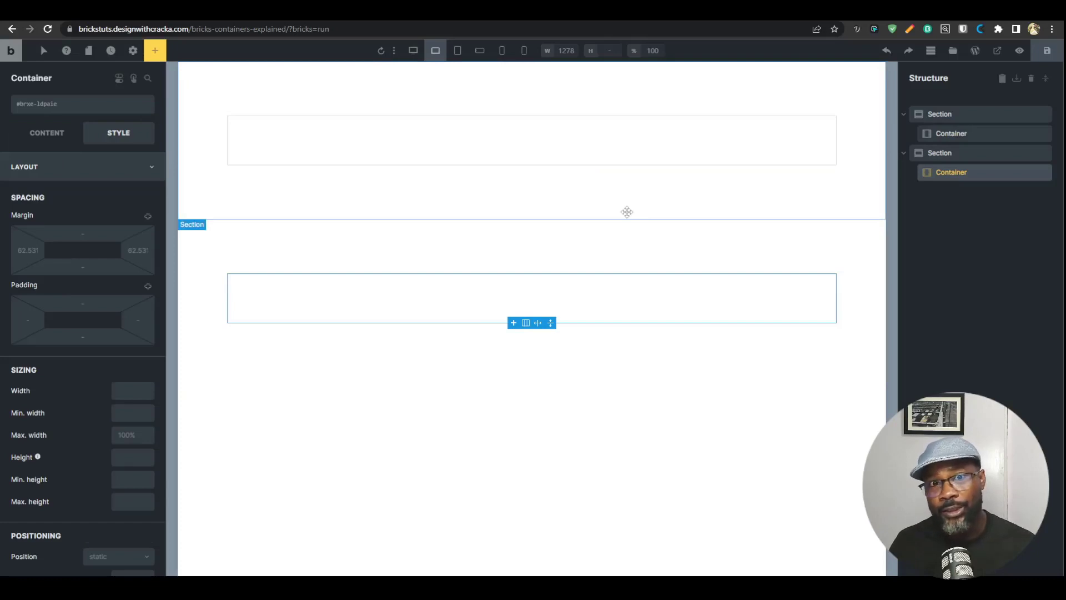
click(155, 51)
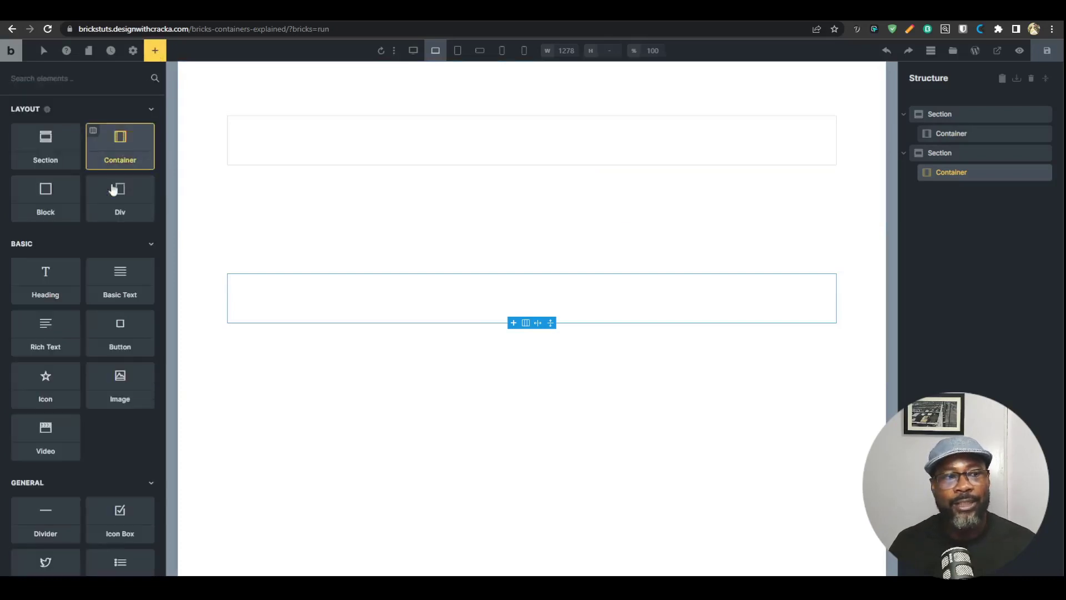
drag(41, 271, 483, 293)
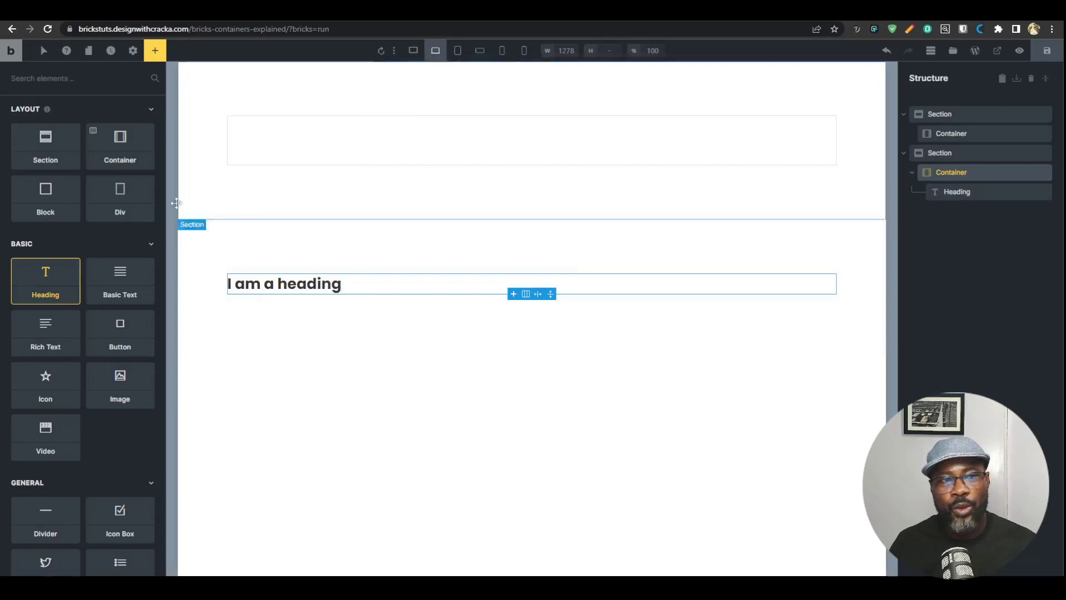
drag(47, 277, 432, 150)
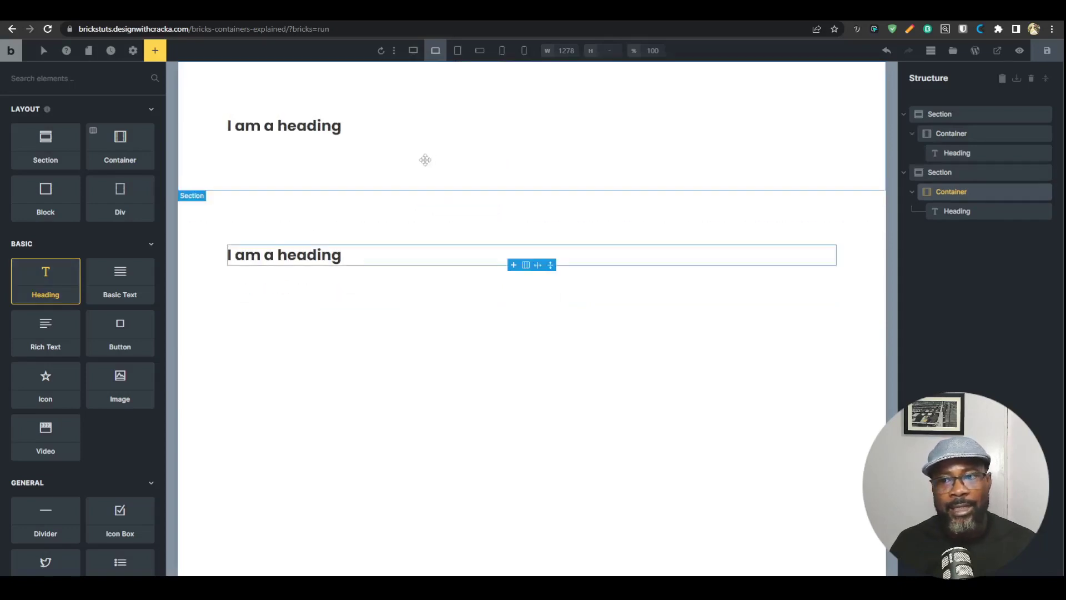
Add another Heading to the second Section's Container, below its existing Heading, while the first Section's Container stays selected
click(971, 151)
click(944, 135)
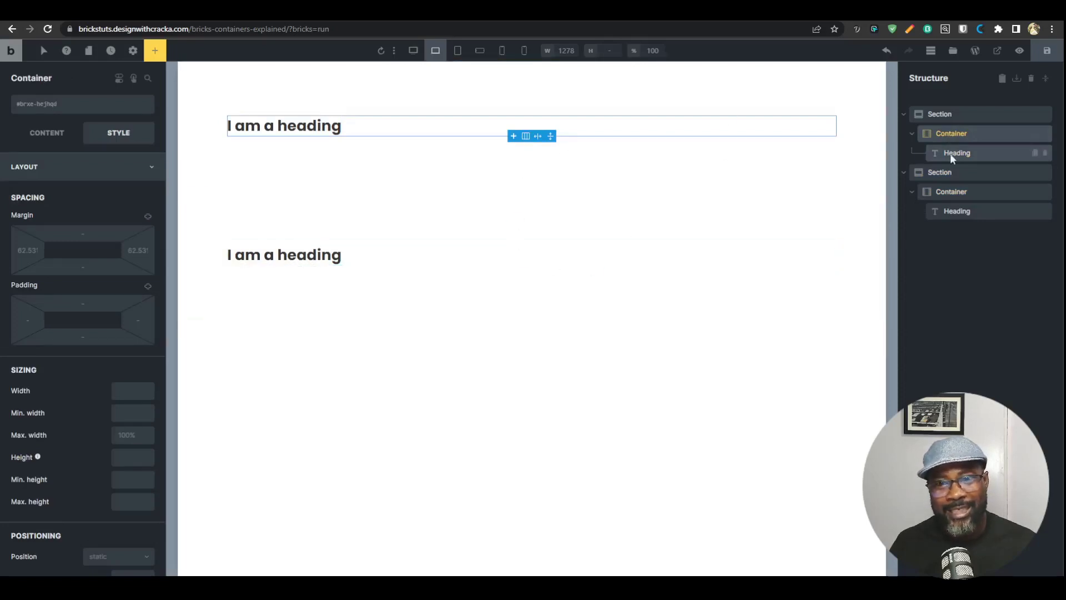
click(952, 158)
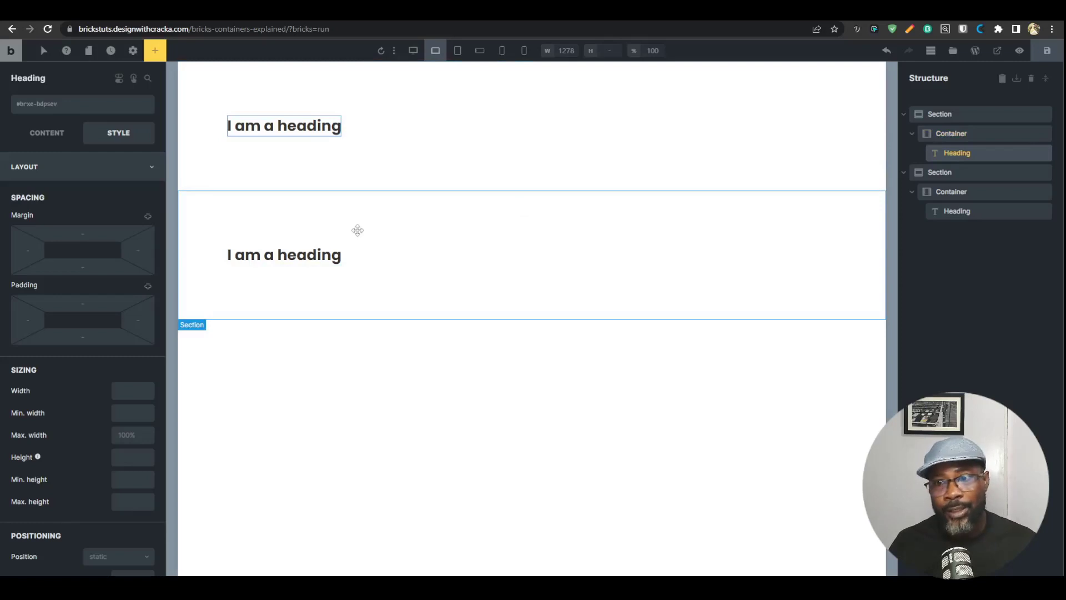
click(155, 50)
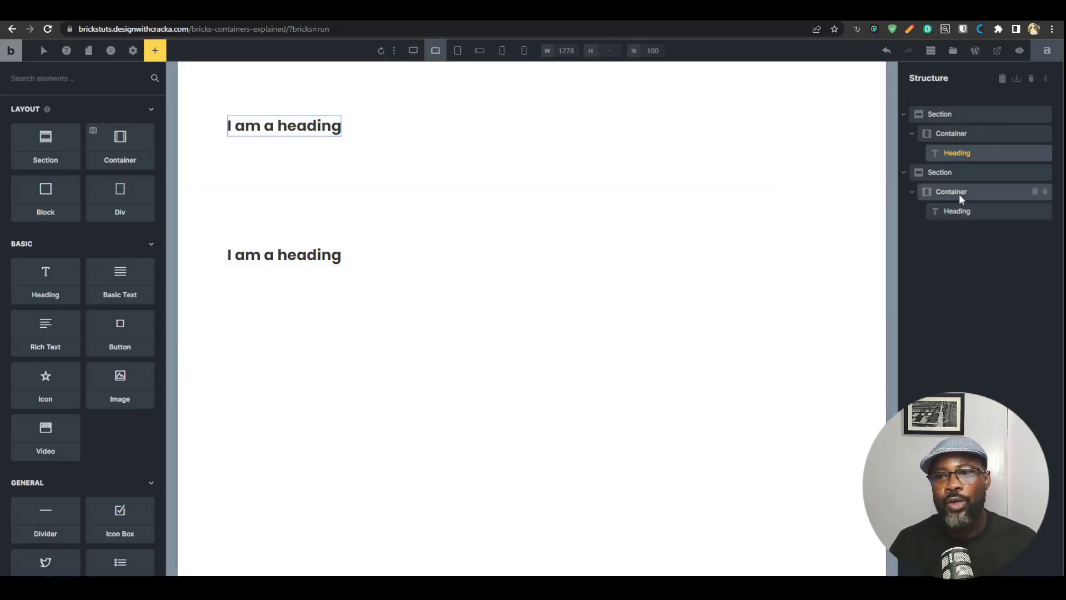
click(951, 139)
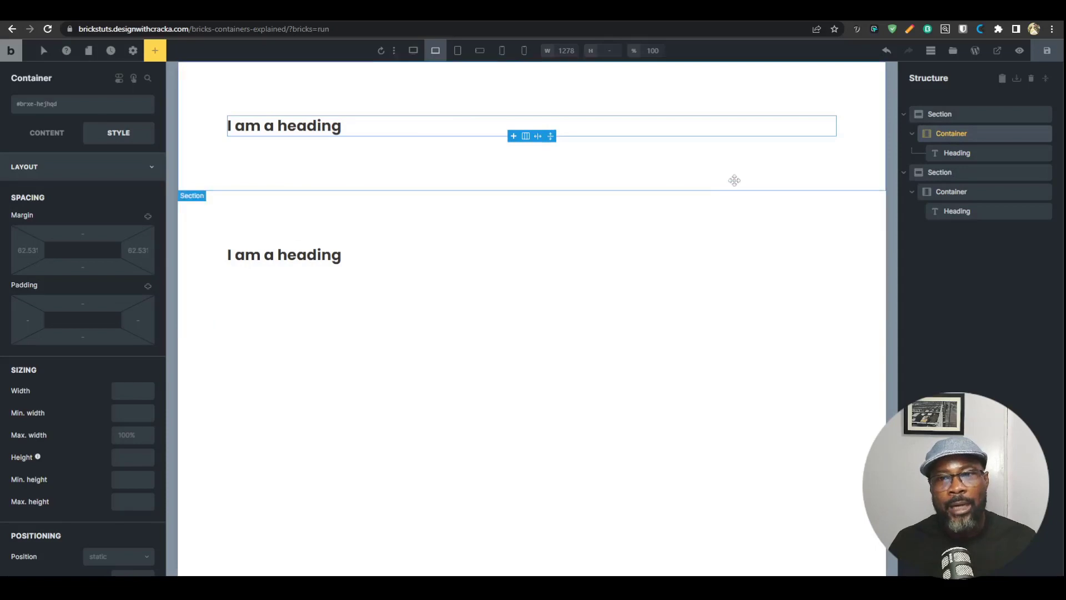
click(155, 51)
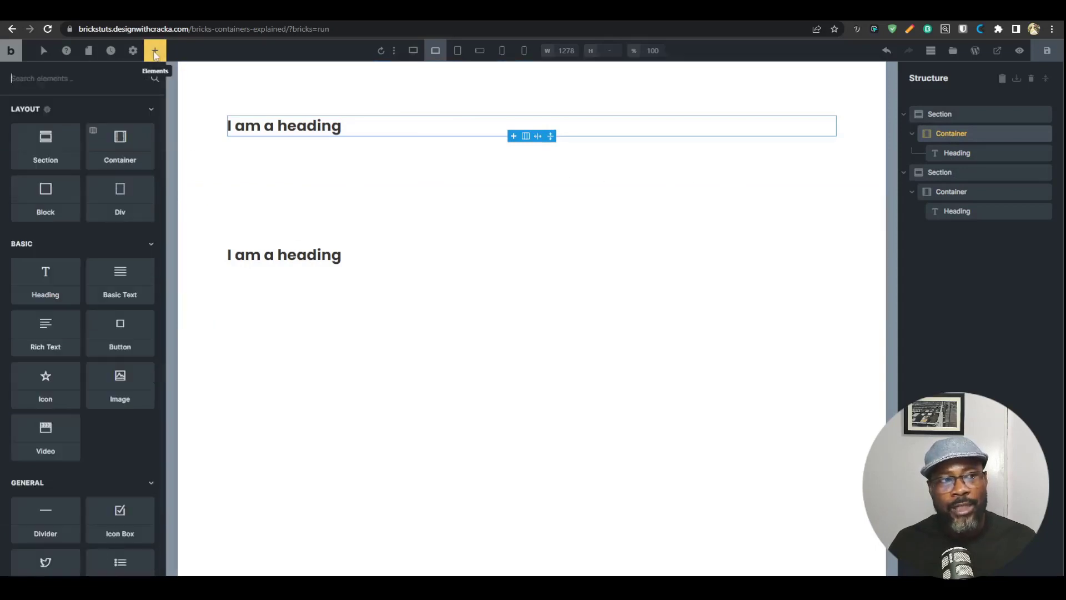
drag(52, 282, 971, 219)
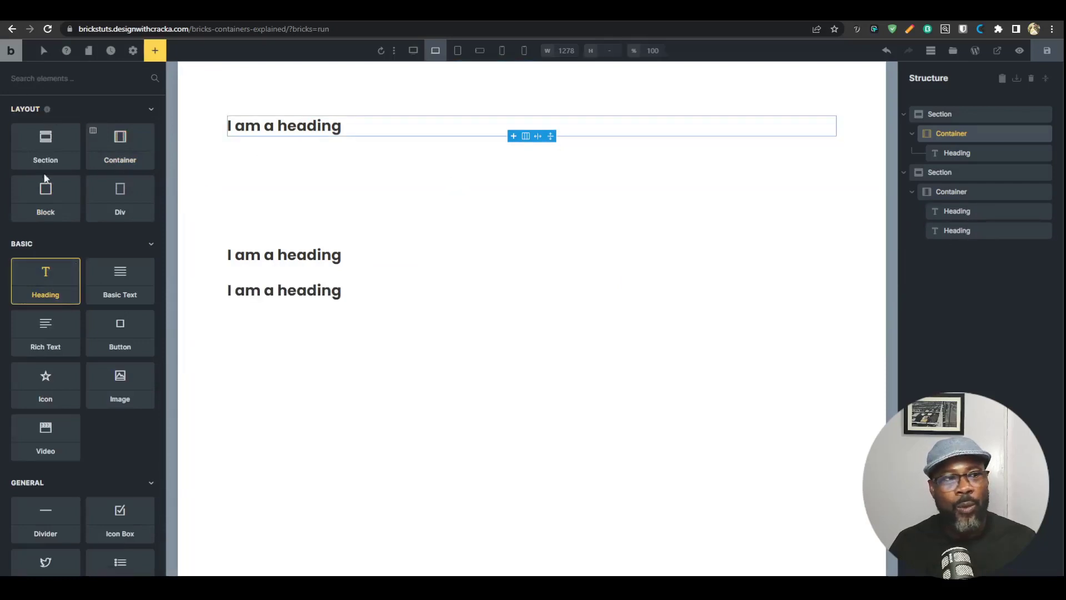
Insert a Block between the second Container's two Headings and nest a Heading inside it
drag(45, 194, 949, 231)
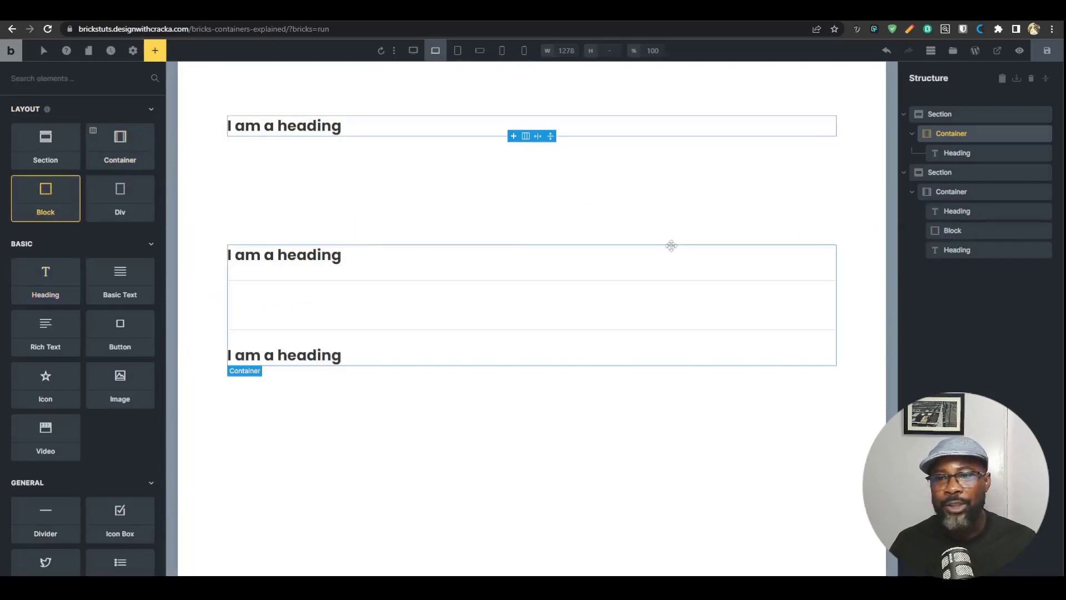
drag(45, 275, 991, 233)
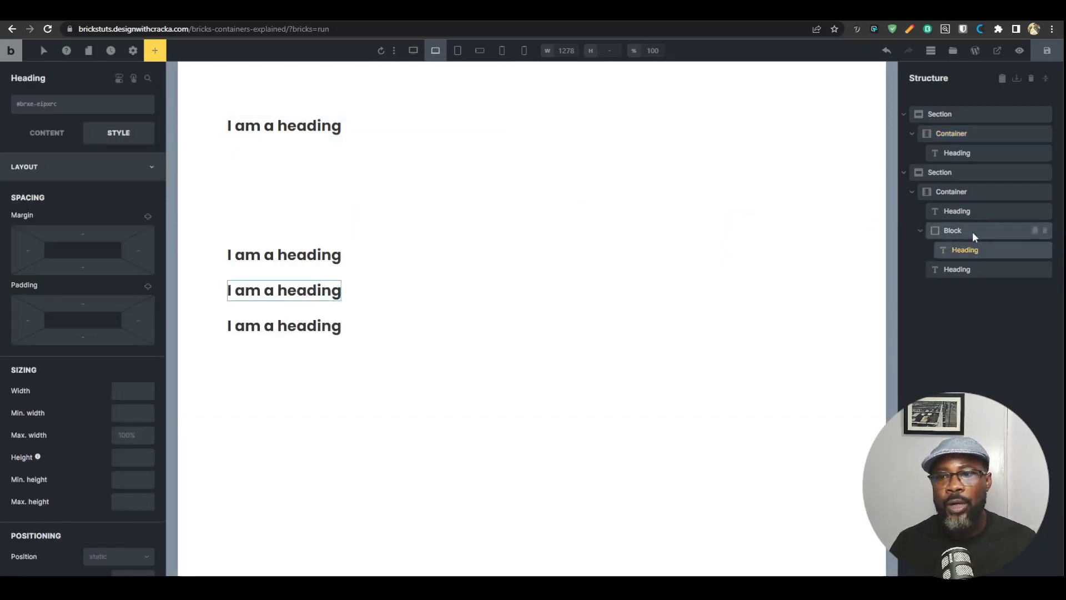
click(971, 232)
click(965, 251)
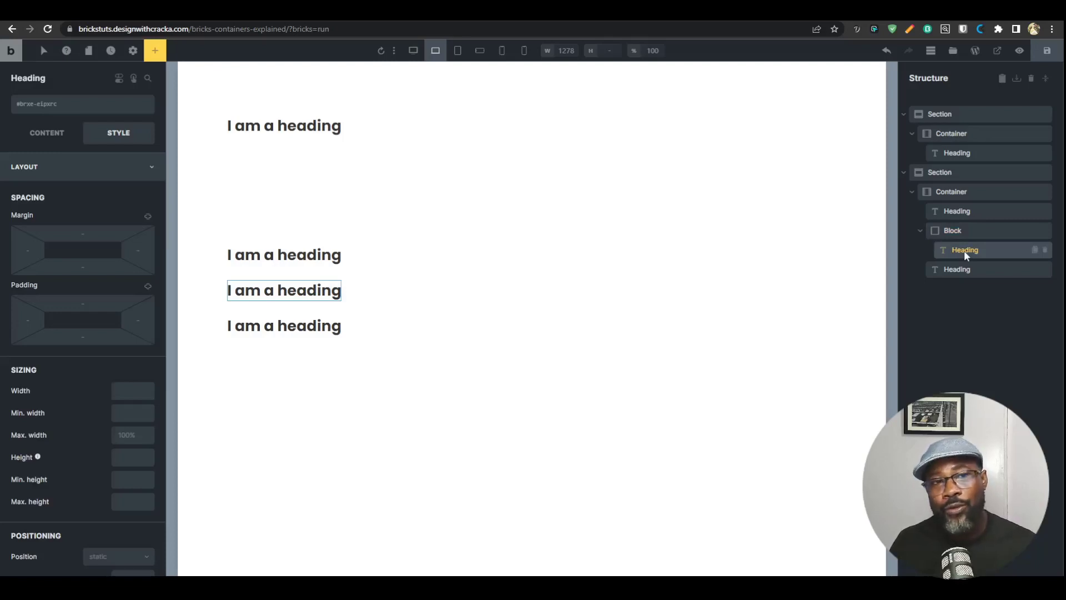
Add a Button below the Heading in the first Section's Container and select that Container
click(961, 135)
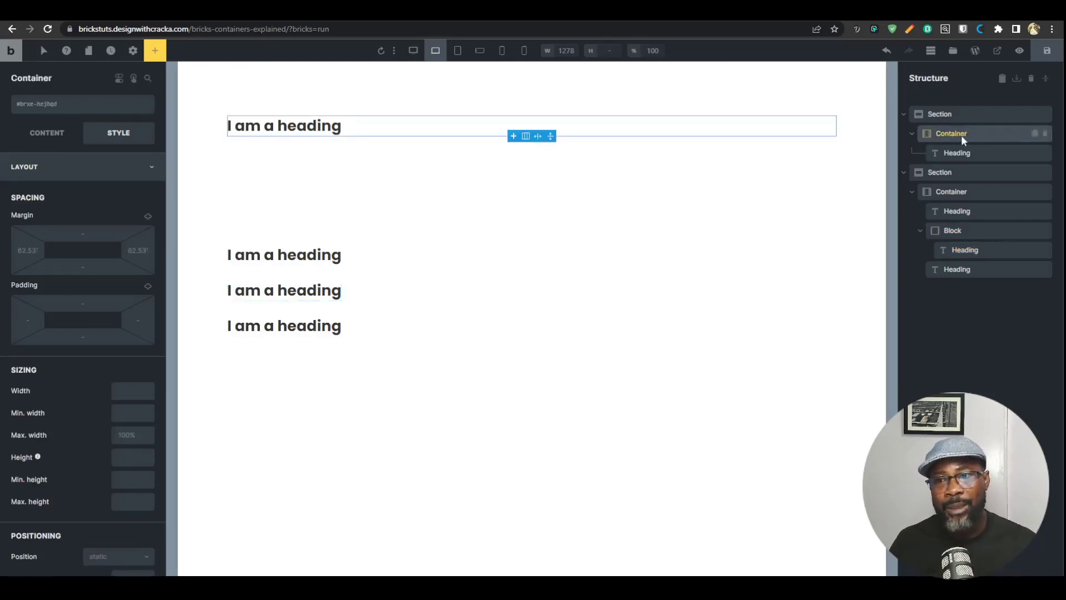
click(160, 53)
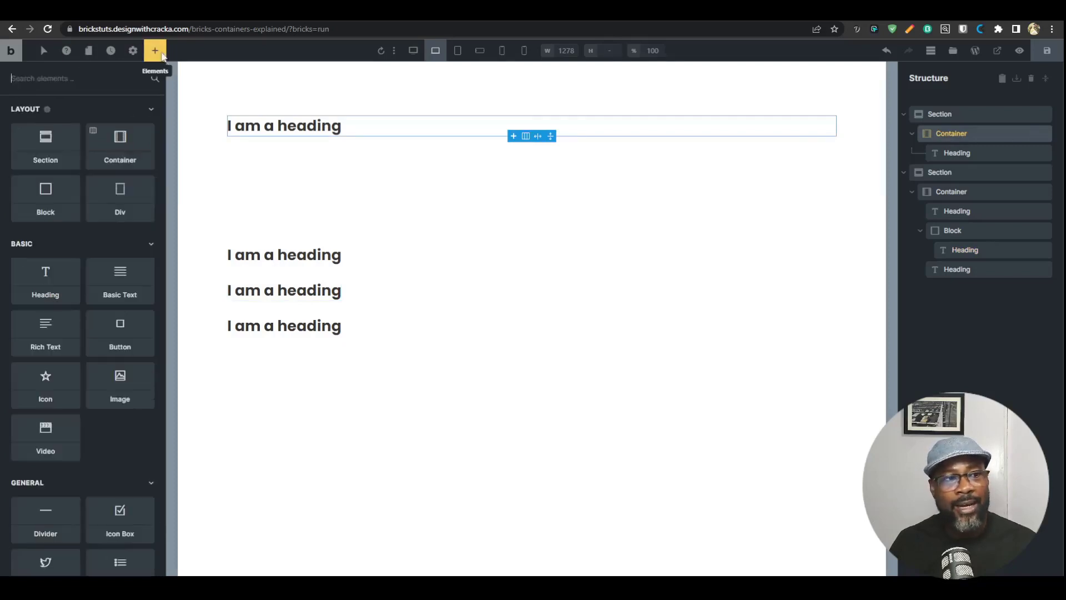
click(122, 340)
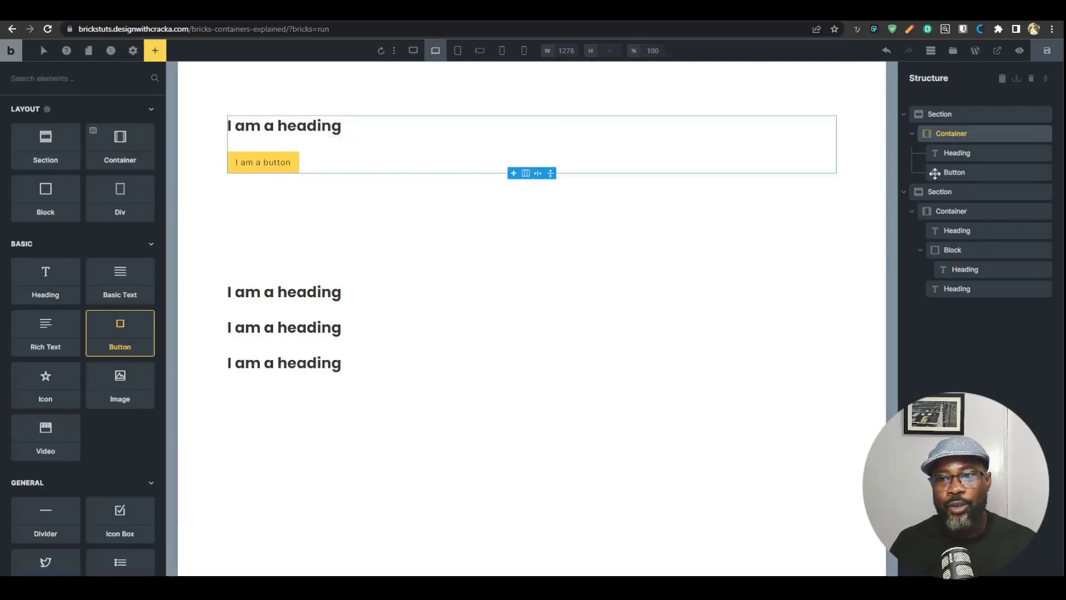
click(965, 138)
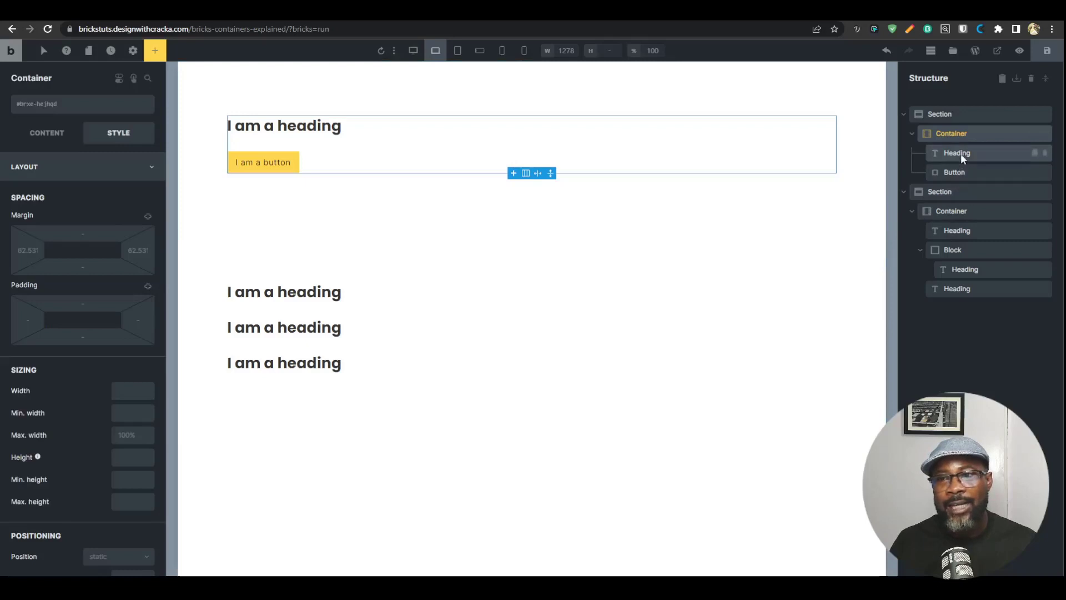
Insert an Icon directly after the first Section's Heading, above the Button, and select the Icon
click(964, 158)
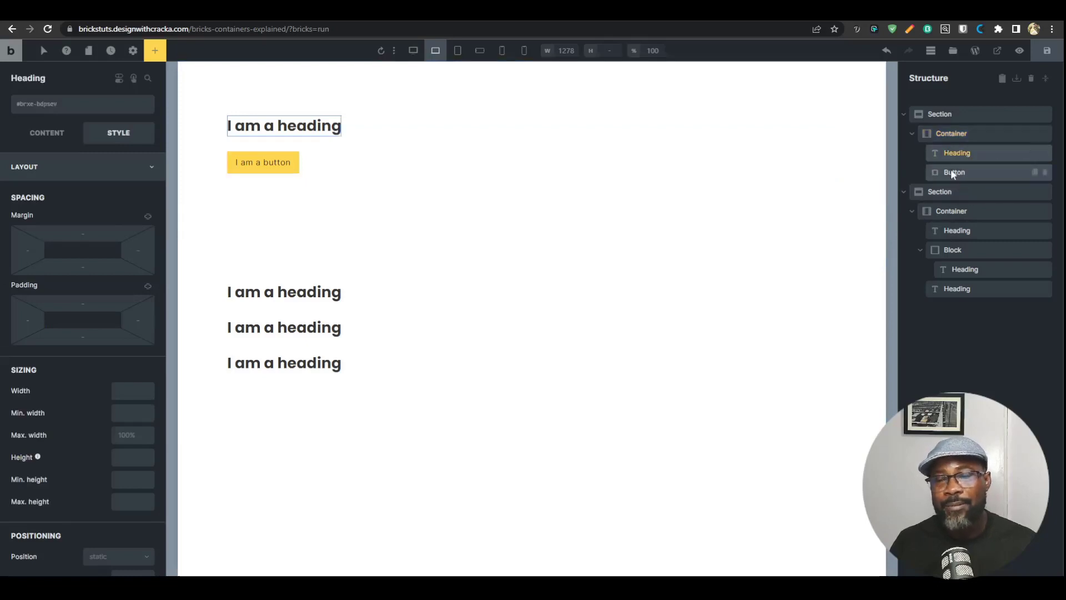
click(155, 50)
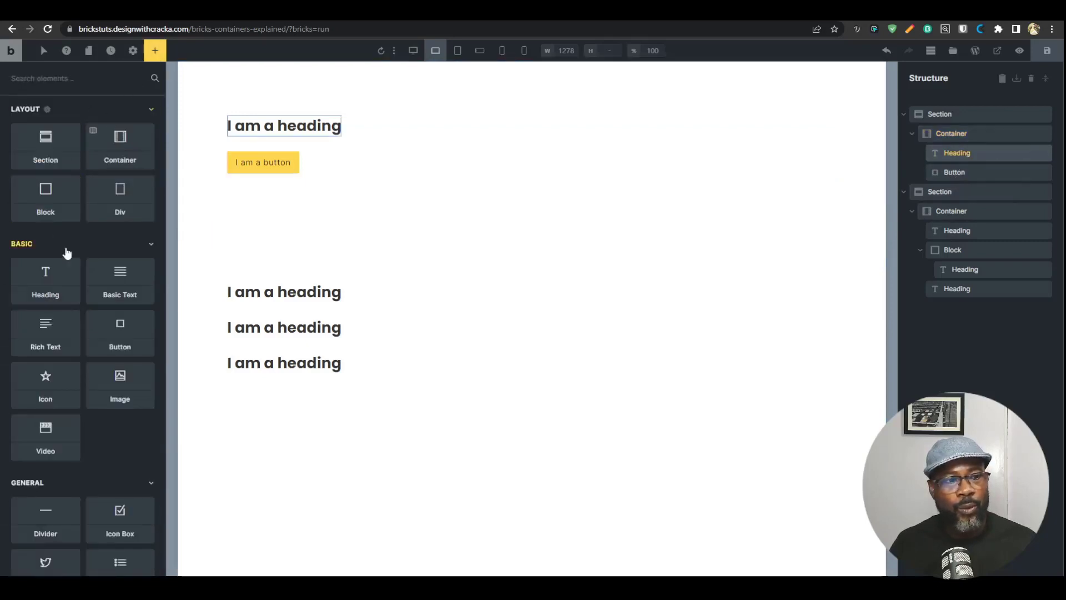
click(44, 389)
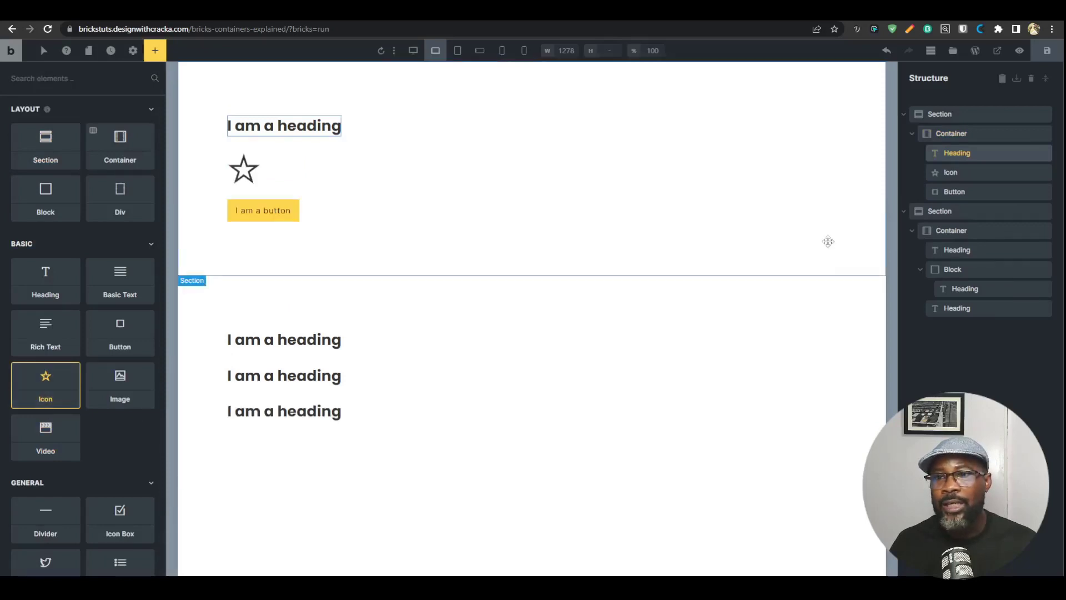
click(955, 172)
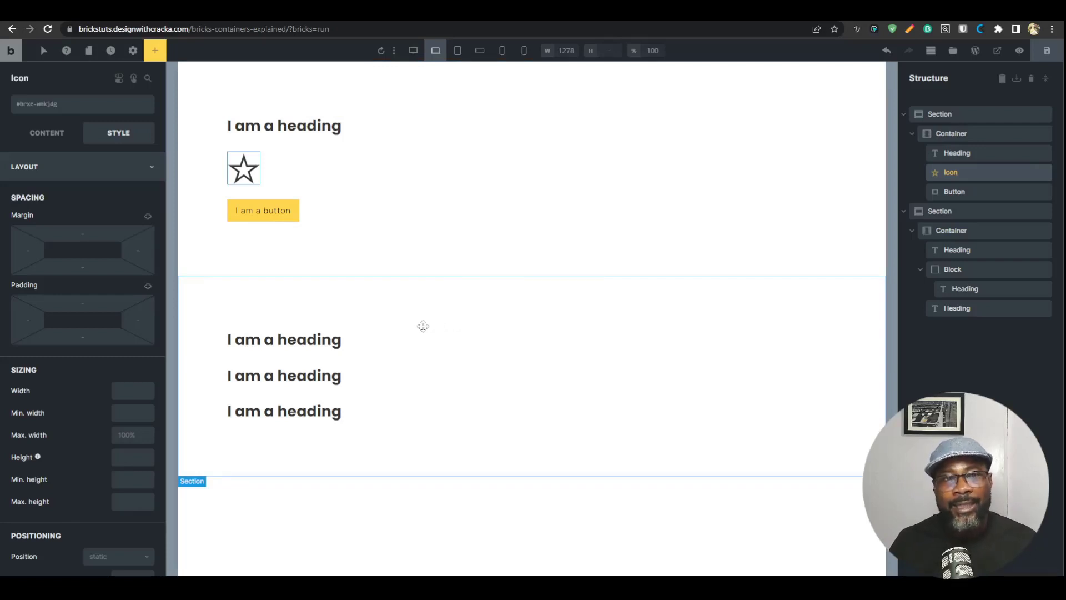
Give the first Heading in the second Section the new class line-heading
click(309, 341)
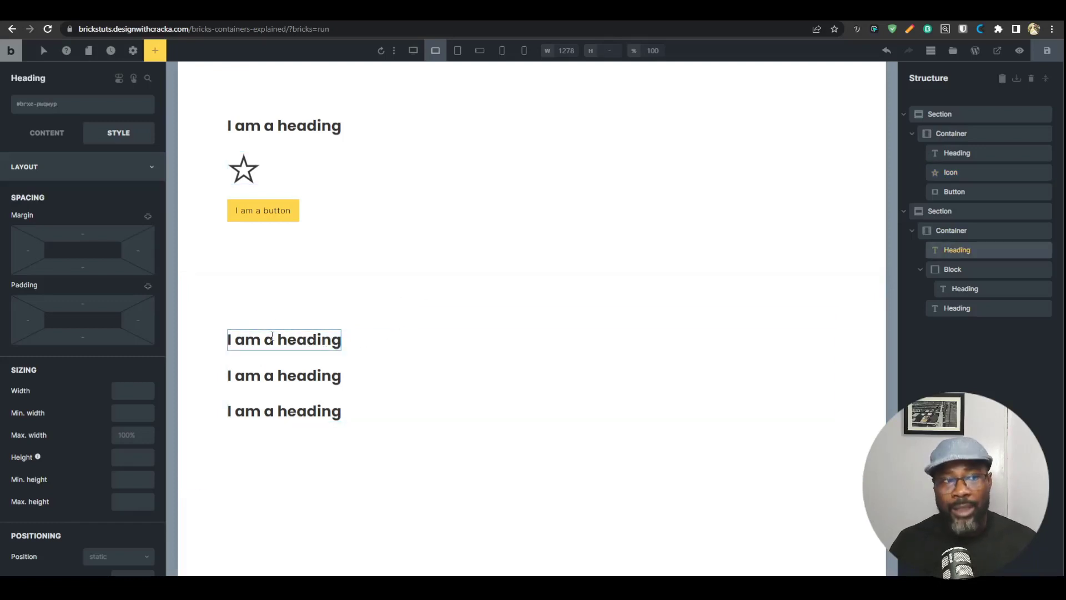
click(48, 104)
text(line)
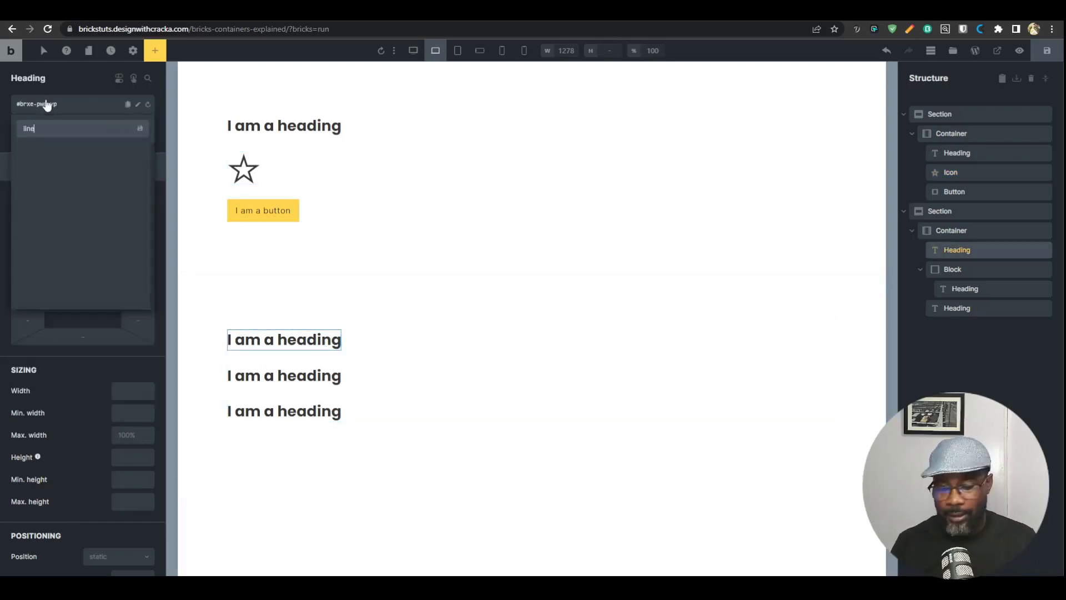
text(-head)
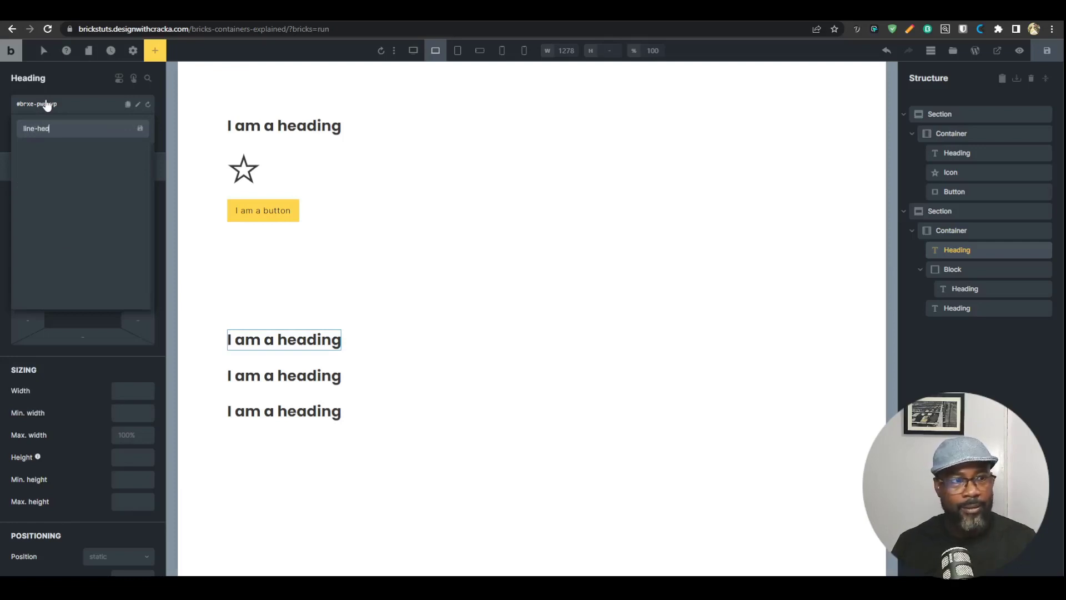
text(ing)
key(Return)
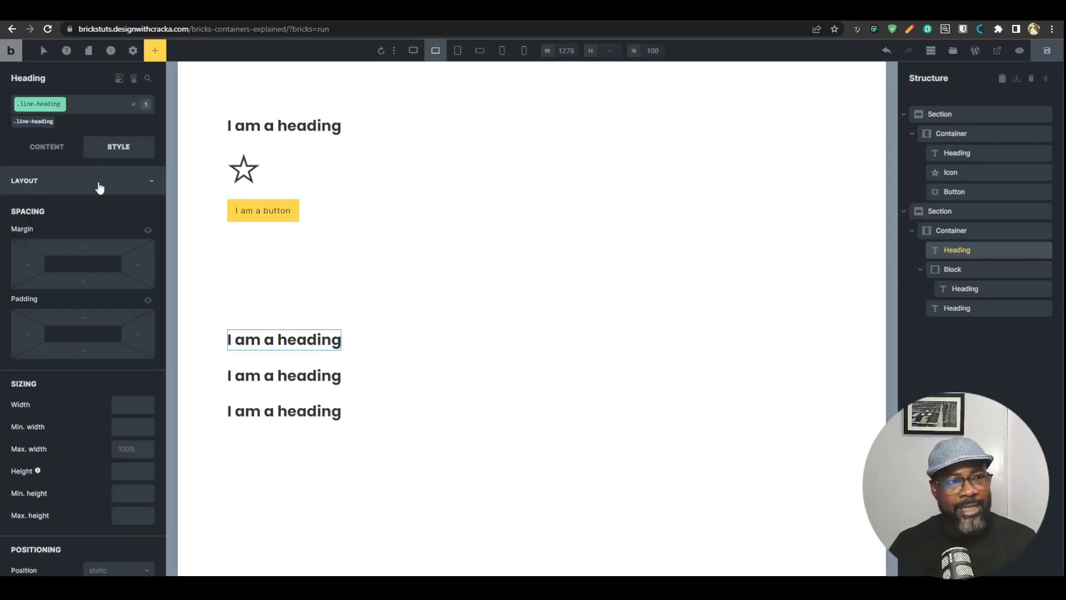
Add a separator to the line-heading Heading, trying the Right option before setting it to Left
click(225, 341)
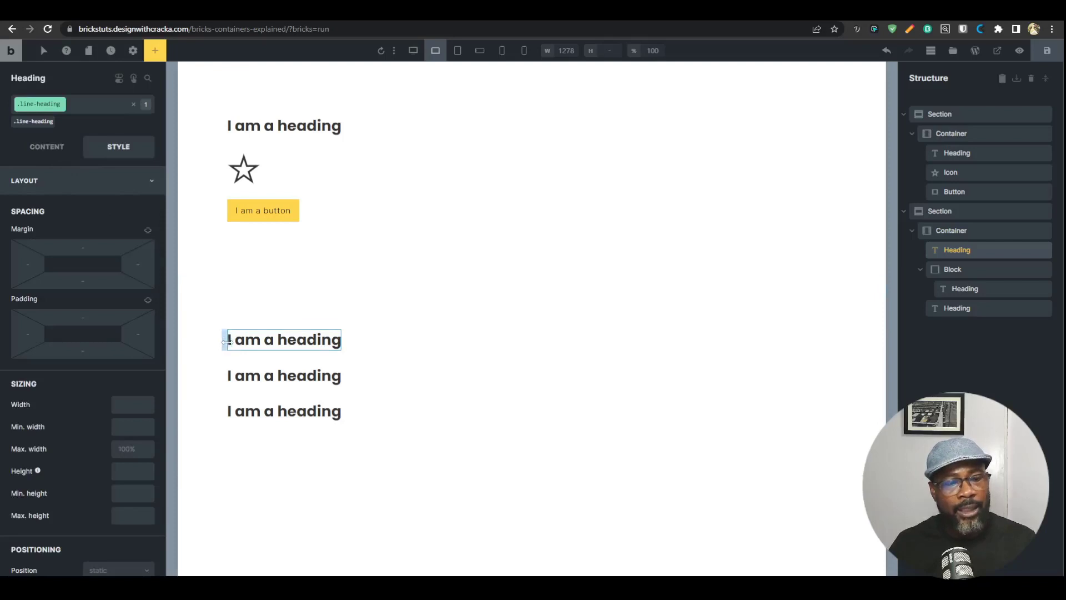
double_click(230, 340)
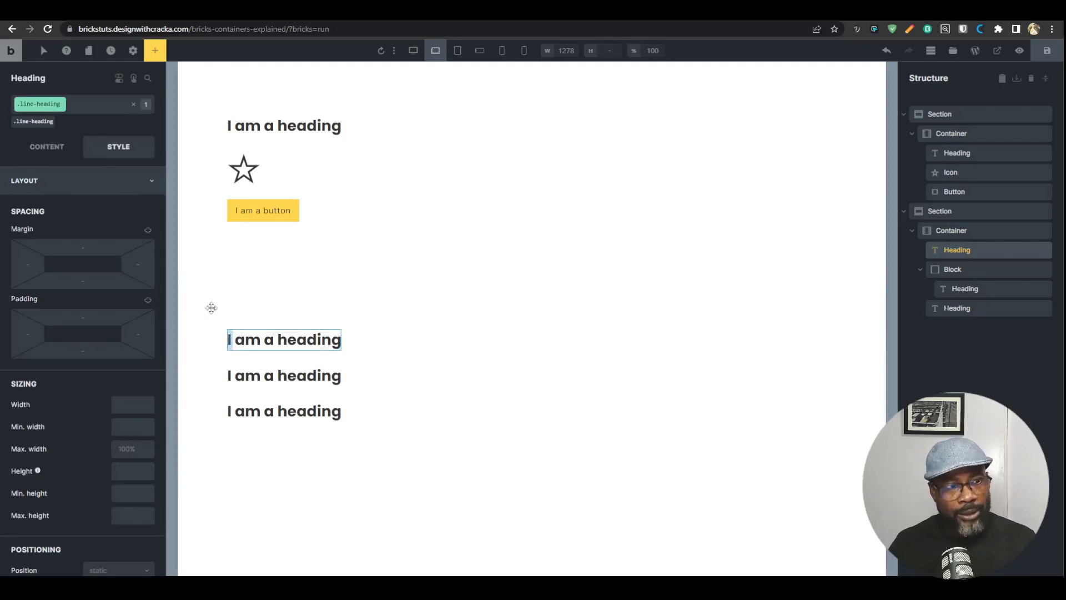
click(61, 148)
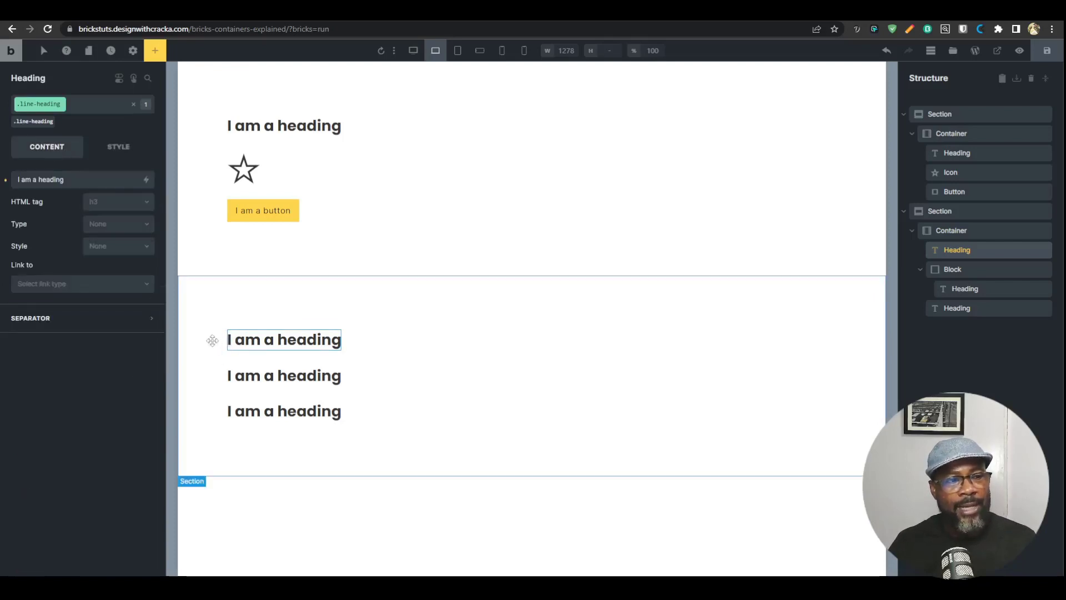
click(108, 326)
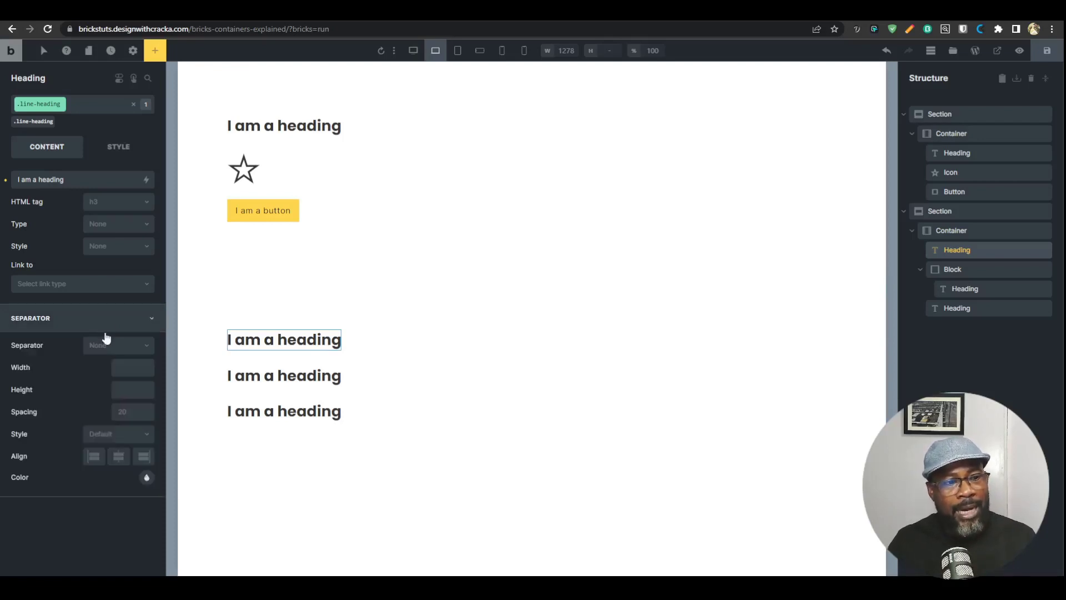
click(109, 346)
click(107, 360)
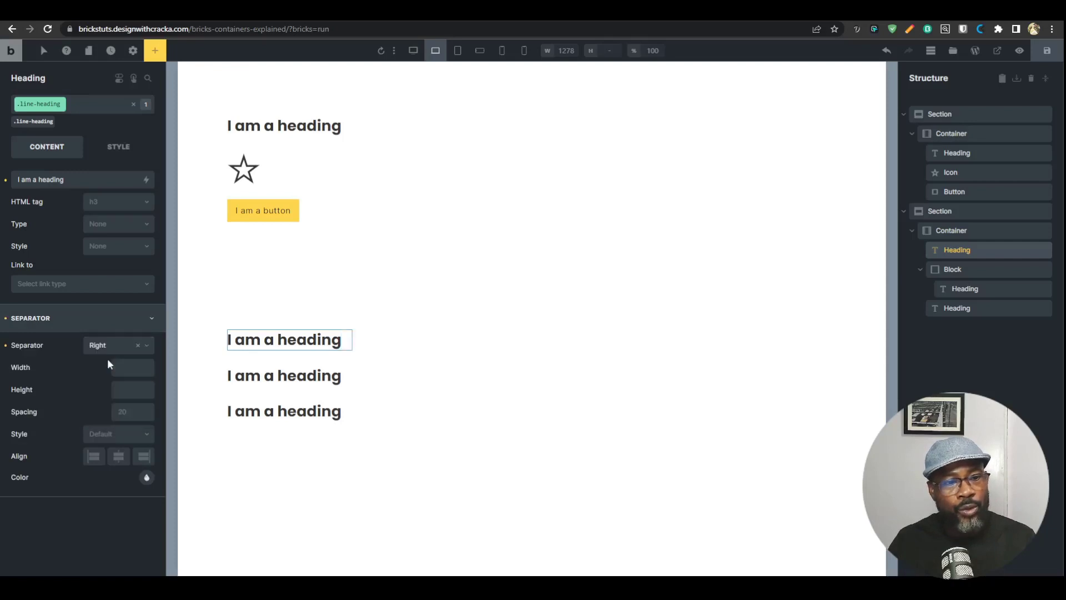
click(109, 347)
click(109, 379)
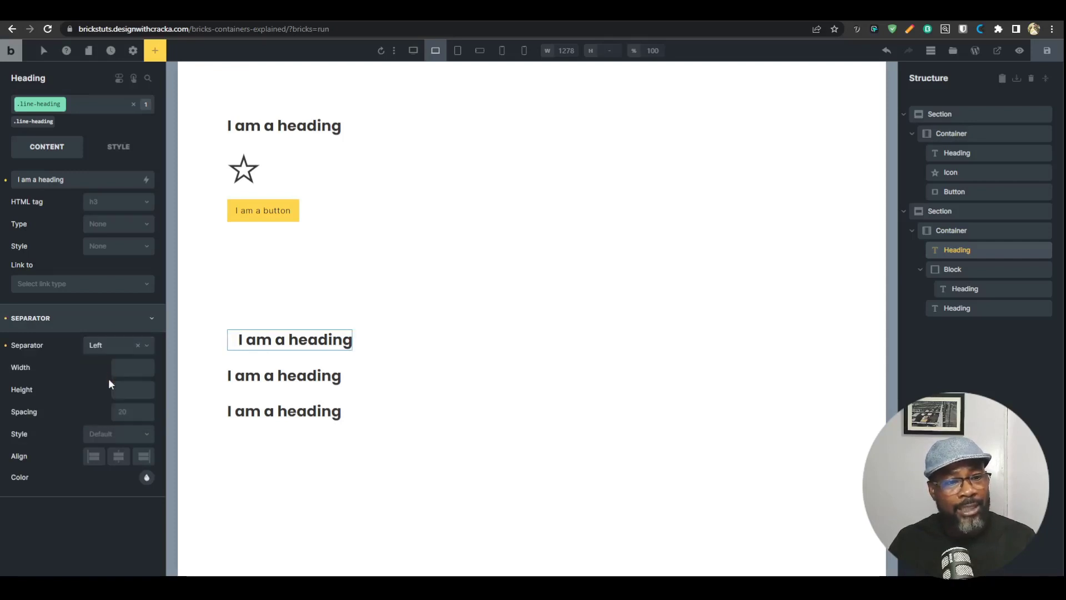
Set the Heading separator's width to 50px and its height to 2px
click(140, 367)
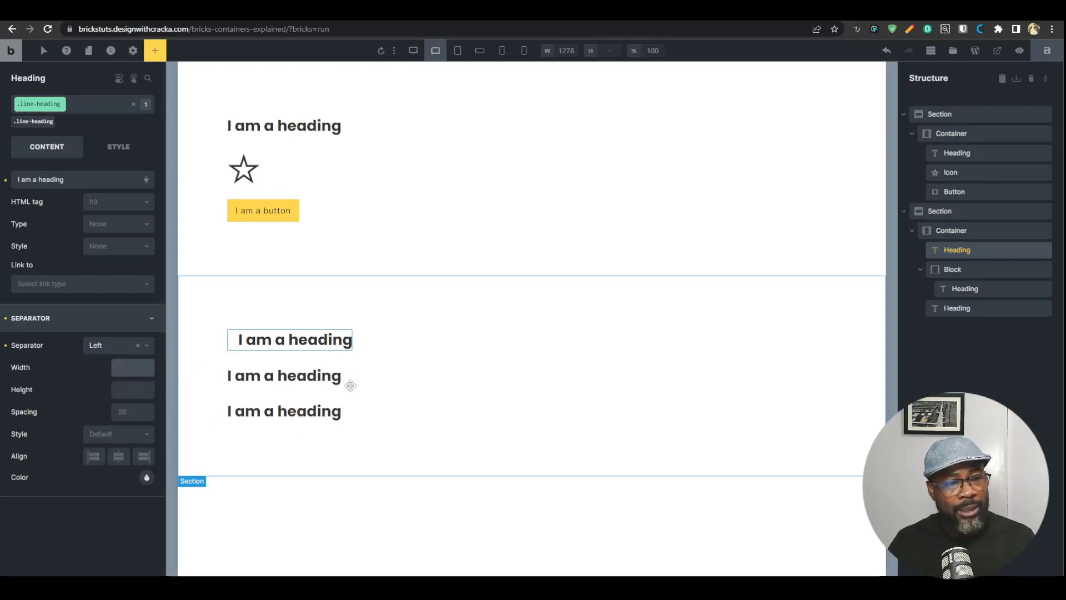
text(50)
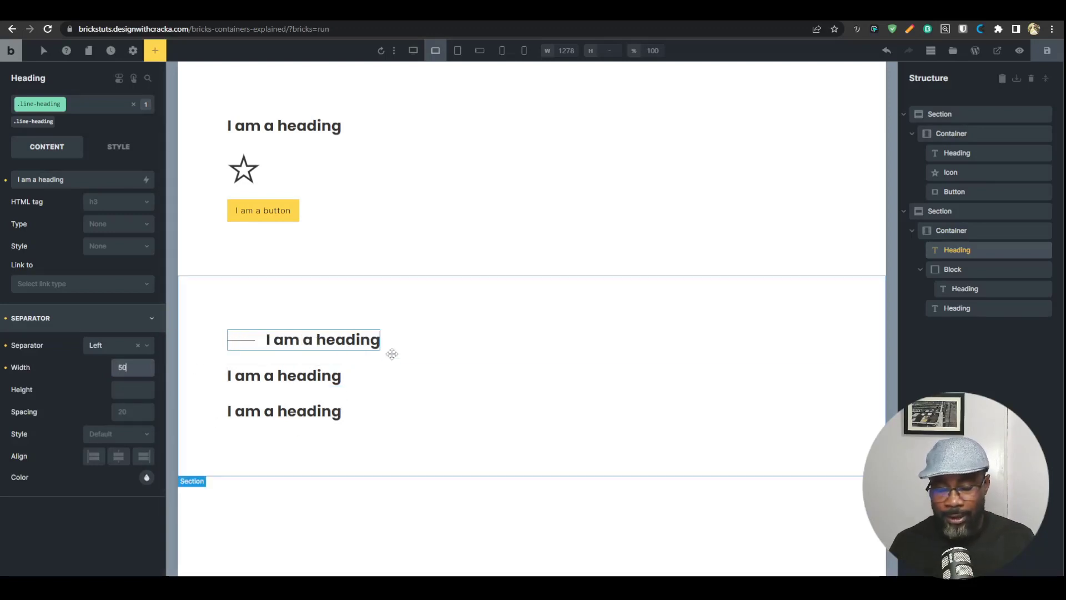
click(132, 392)
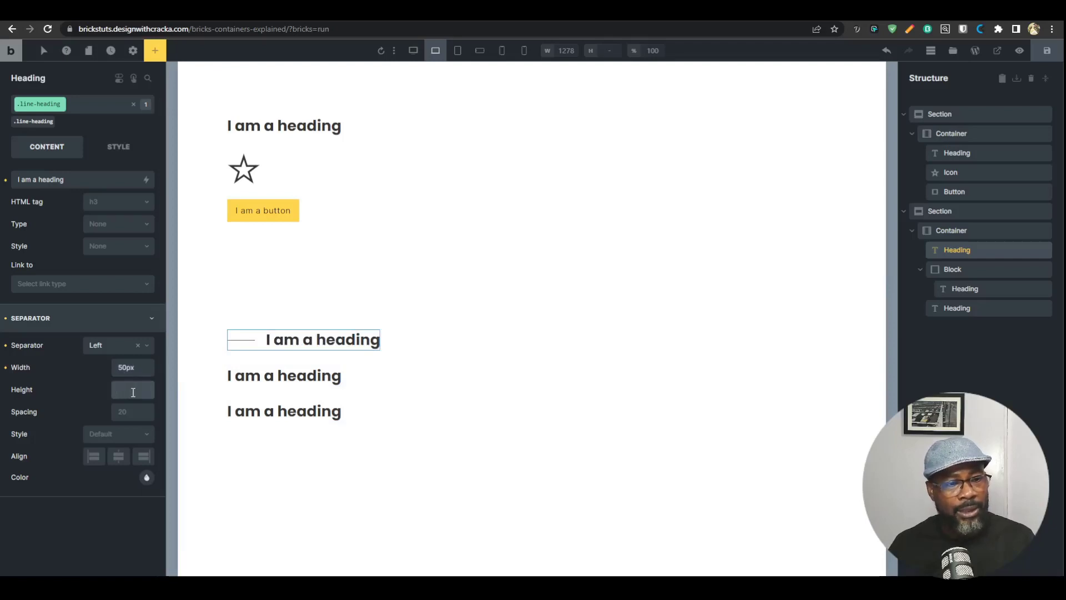
text(2)
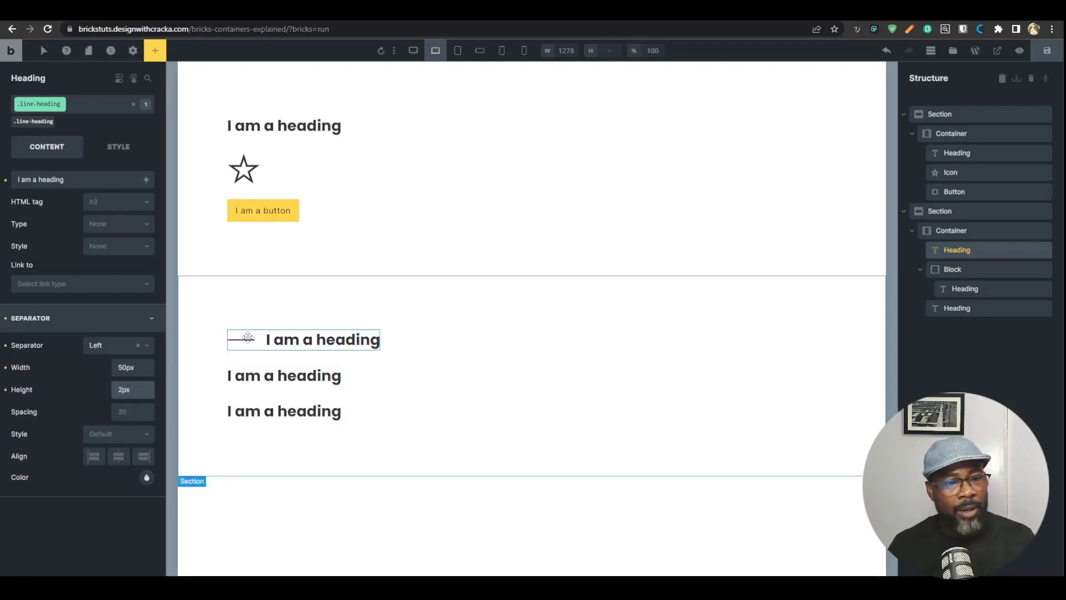
Complete the Heading separator's height as 2px and color the separator red
text(px)
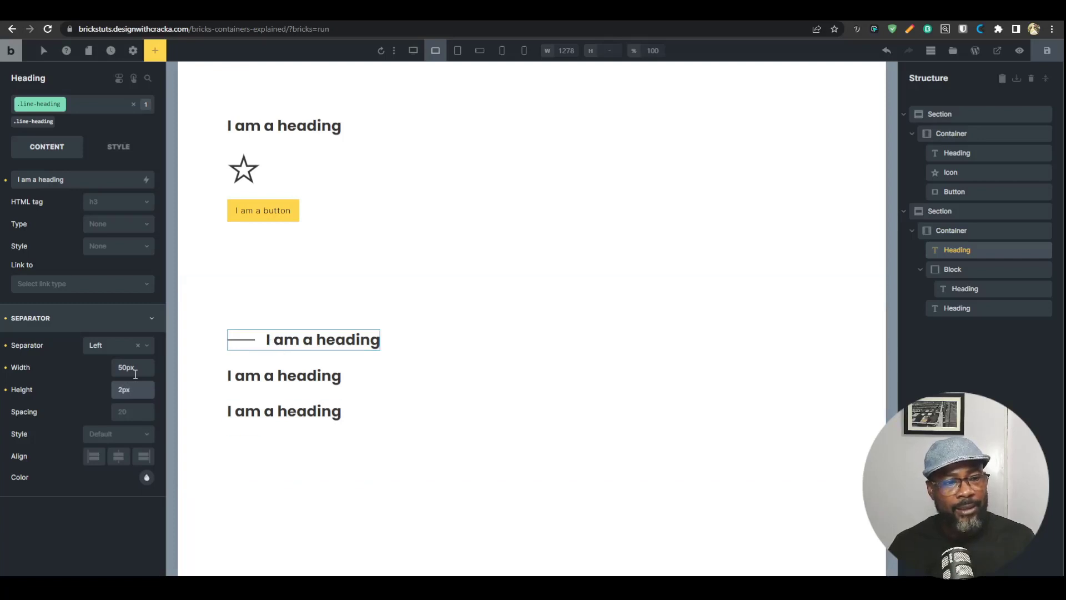
click(146, 477)
scroll(134, 525, down, 1)
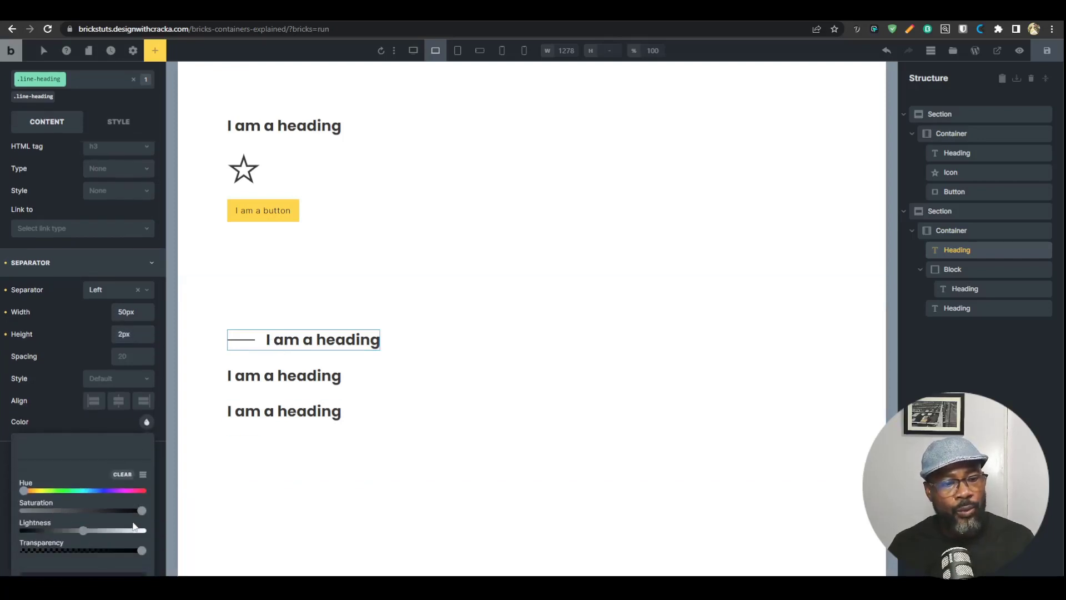
click(140, 491)
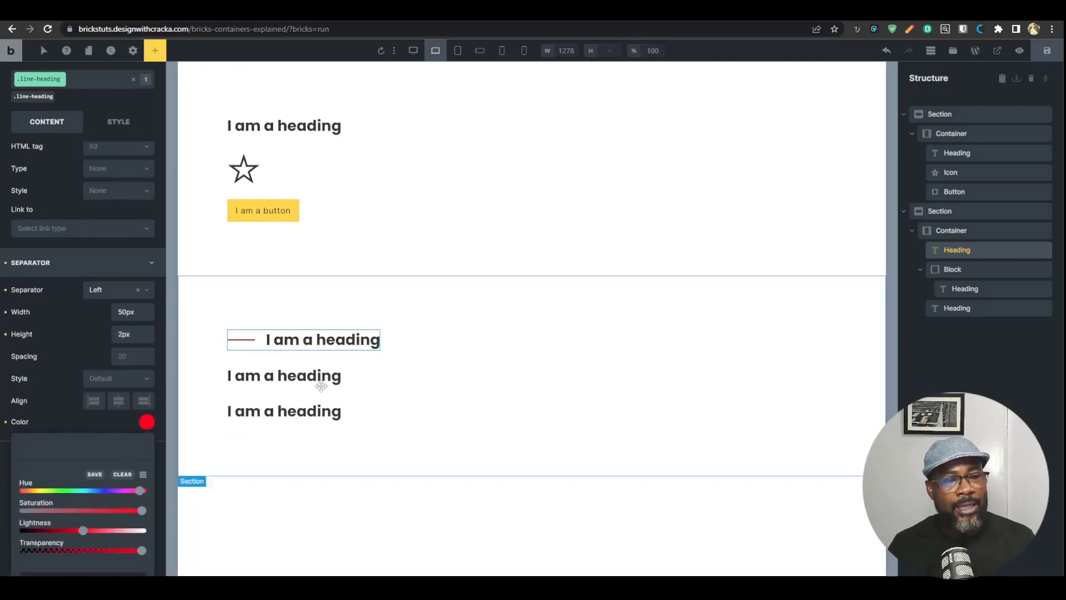
Apply the existing line-heading class to the Heading inside the Block
click(293, 380)
click(92, 107)
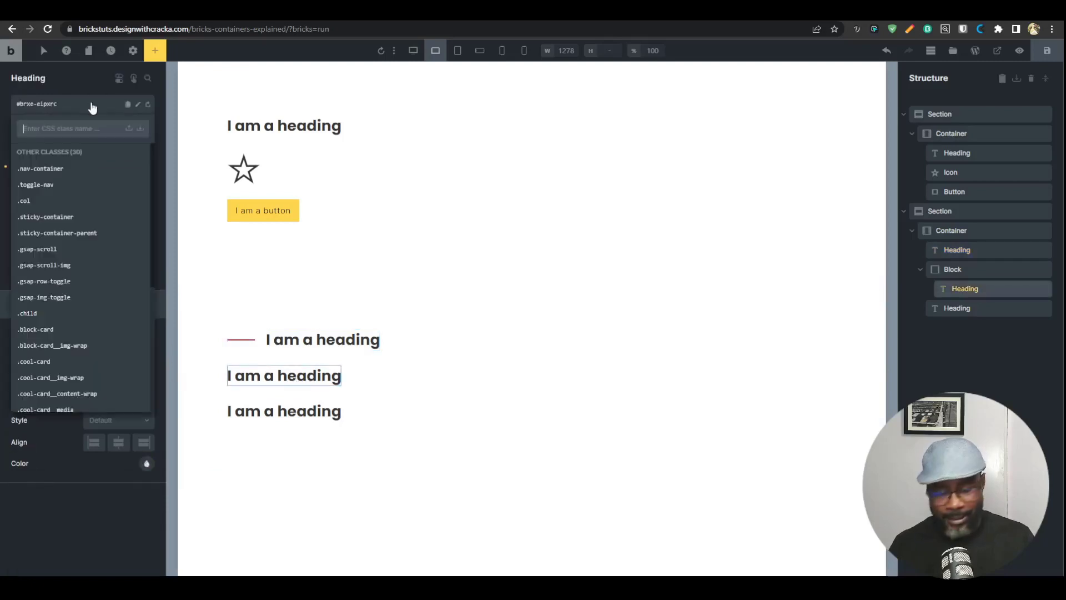
text(line)
click(39, 170)
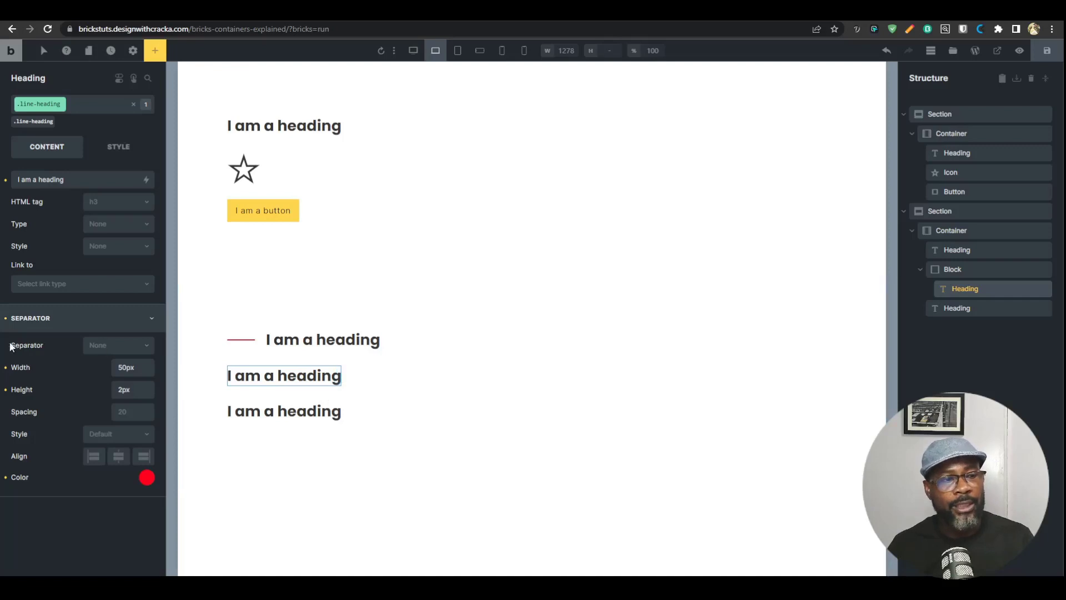
Add a separator to the Block's Heading, trying the Right option before setting it to Left
click(108, 350)
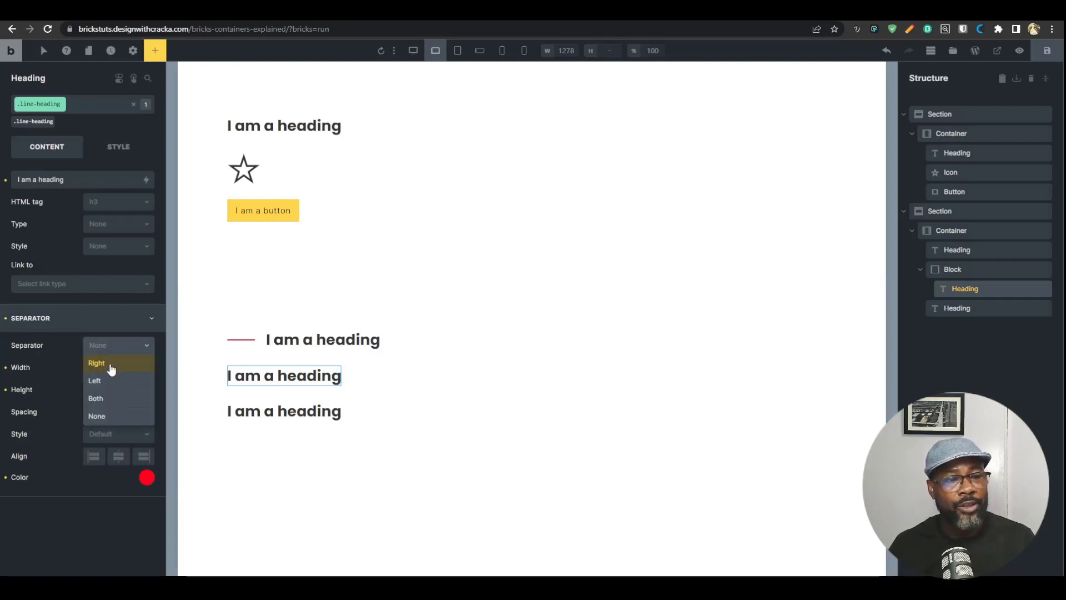
click(113, 364)
click(123, 345)
click(103, 376)
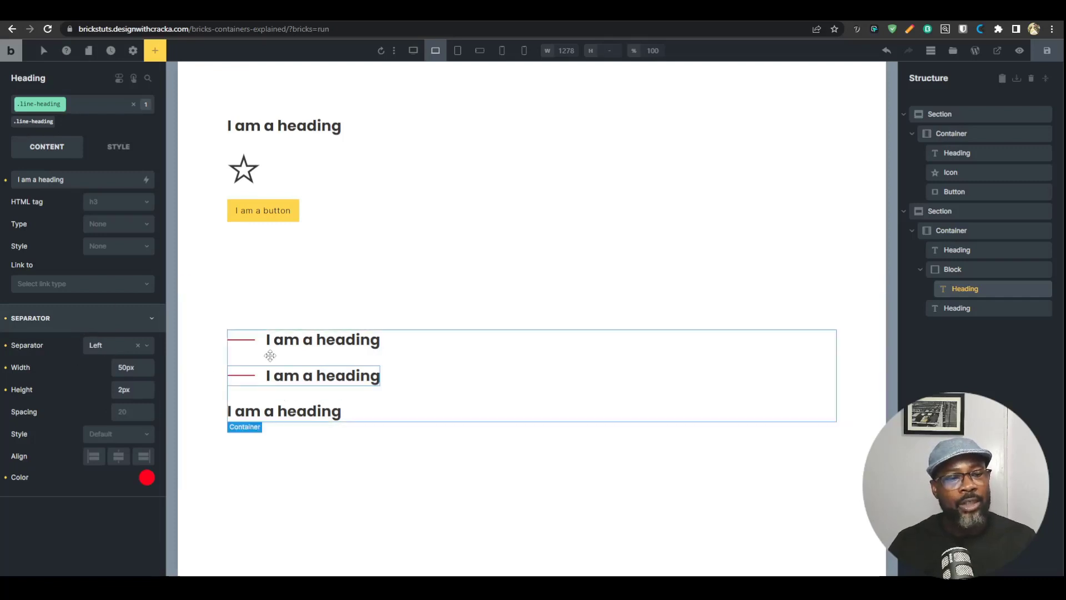
Try a font size of 80 on the line-heading class from the second Section's first Heading, and clear it again
click(323, 342)
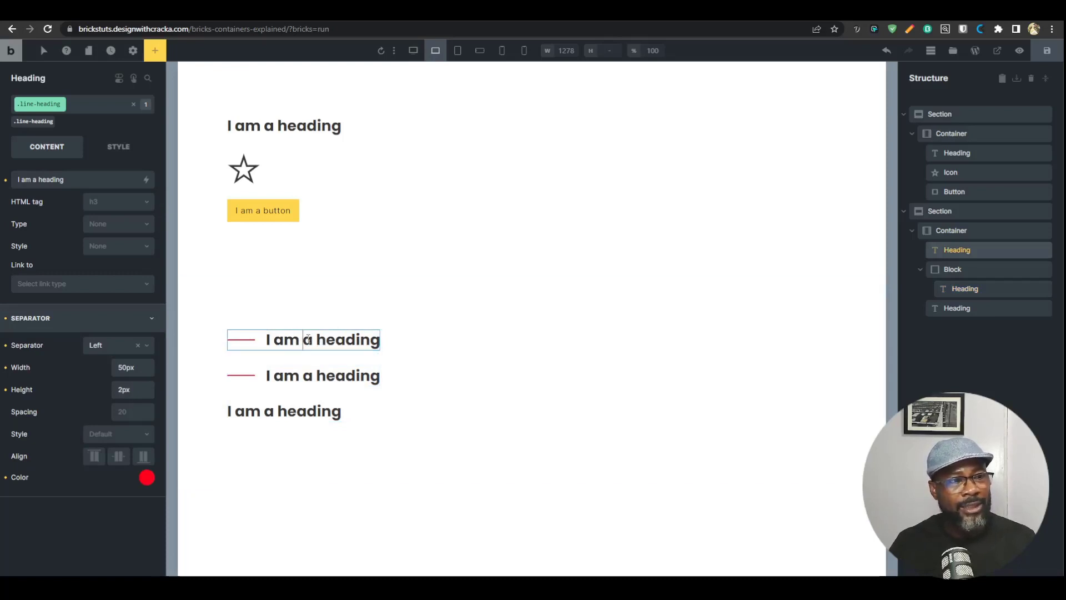
click(118, 147)
click(81, 212)
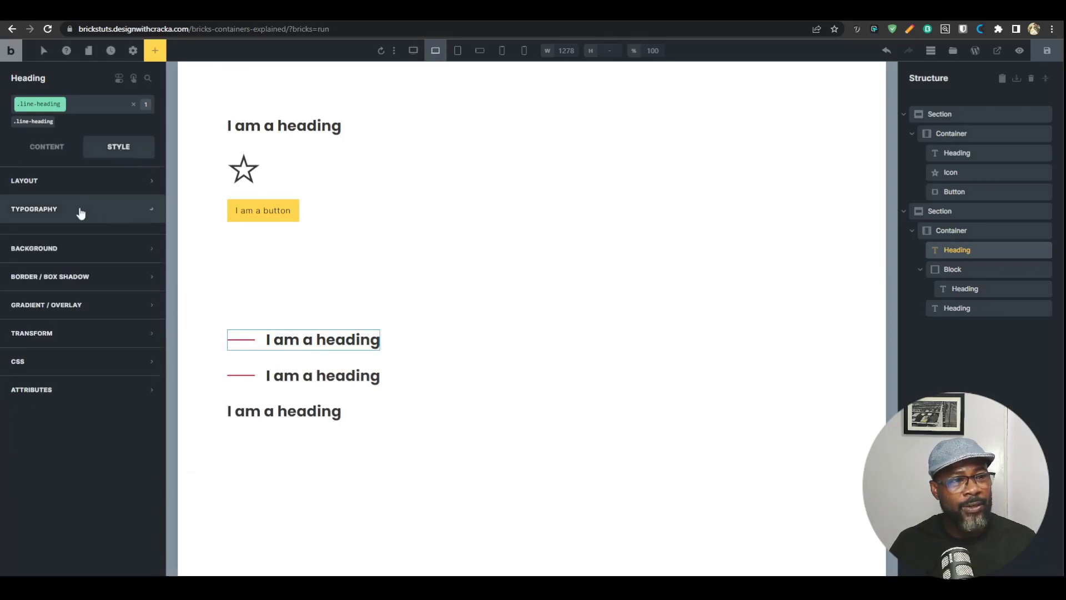
click(127, 259)
text(8)
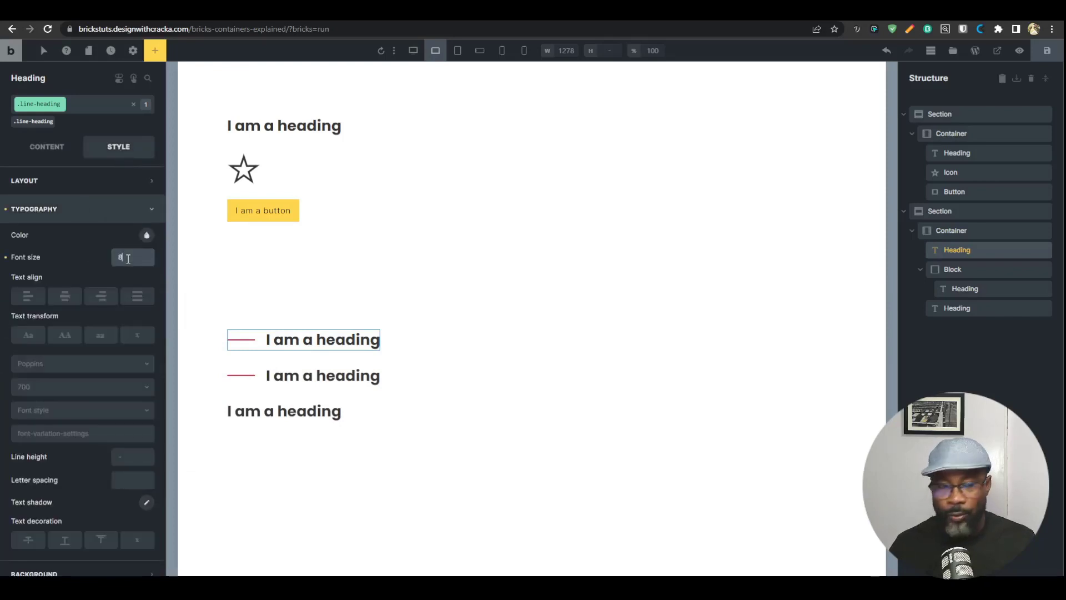
text(0)
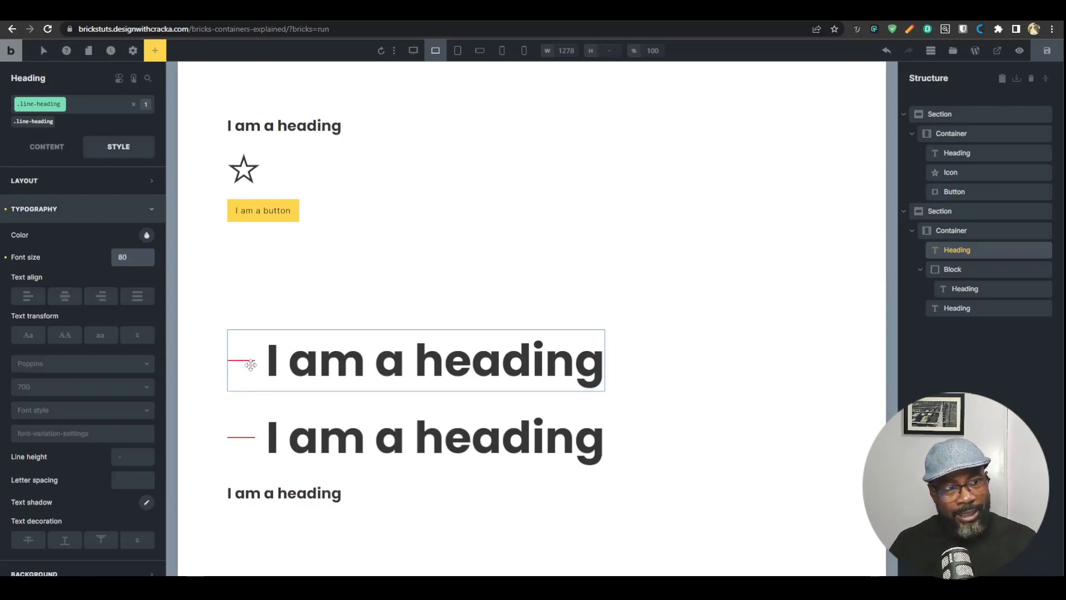
click(5, 257)
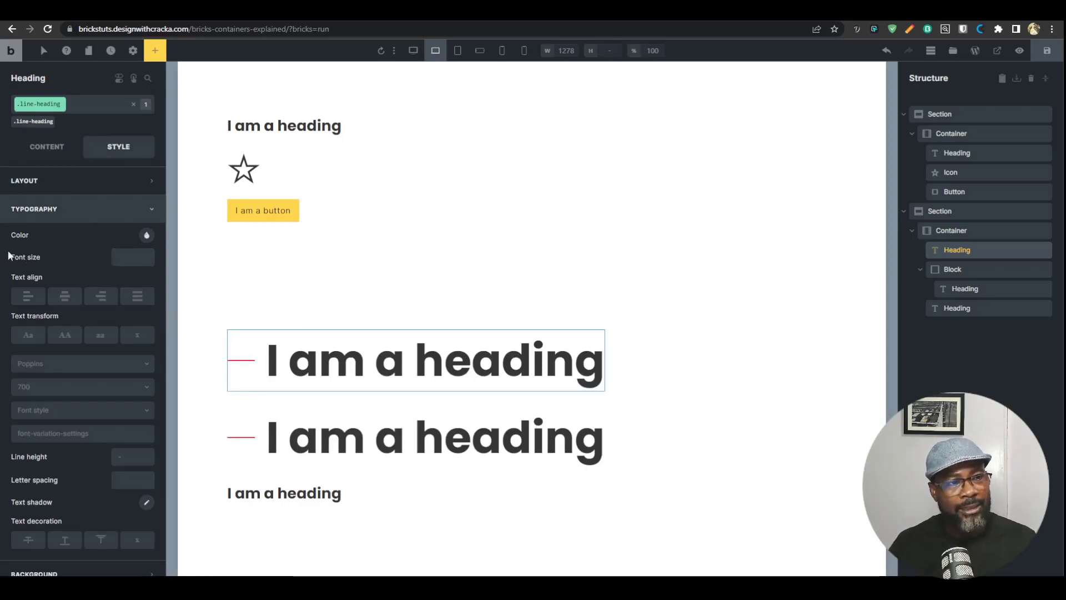
Set the line-heading separator's height to 0.2em, trying 1em and 0.1em first
click(55, 147)
click(118, 319)
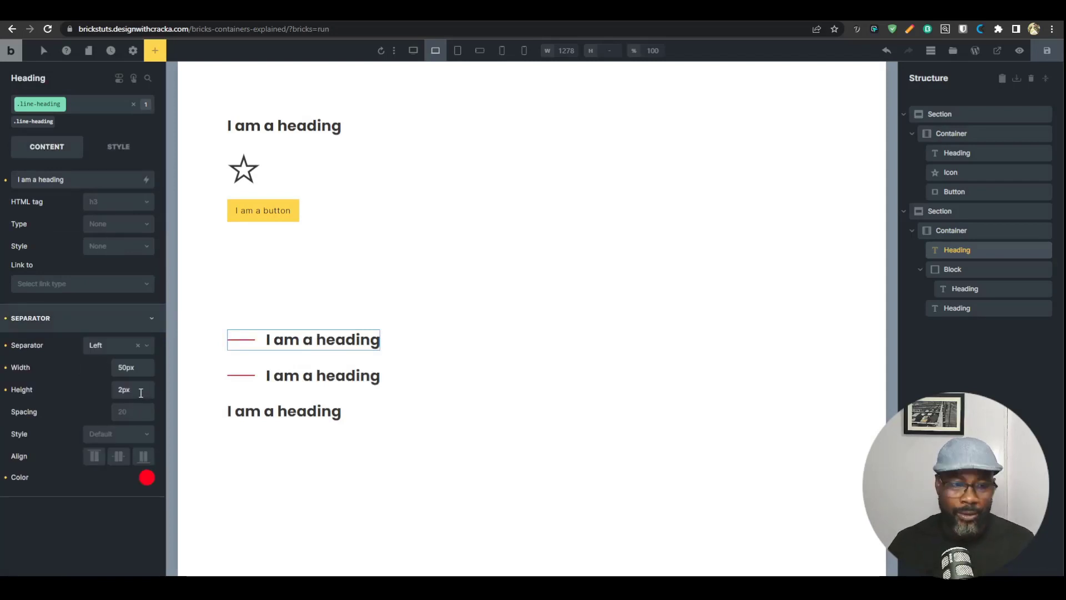
drag(141, 391, 104, 396)
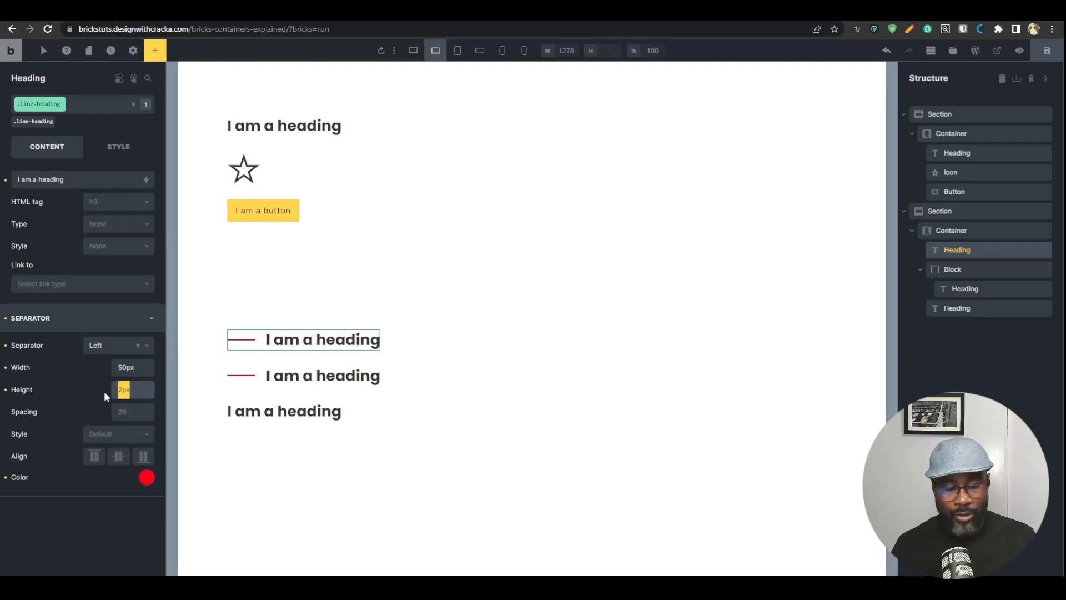
text(1em)
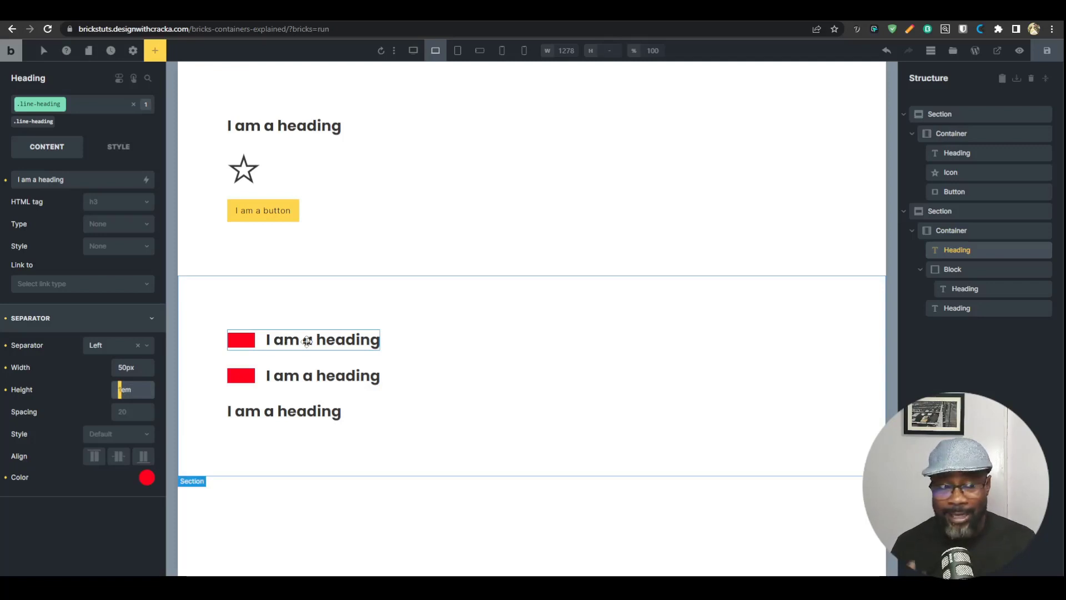
text(0.1)
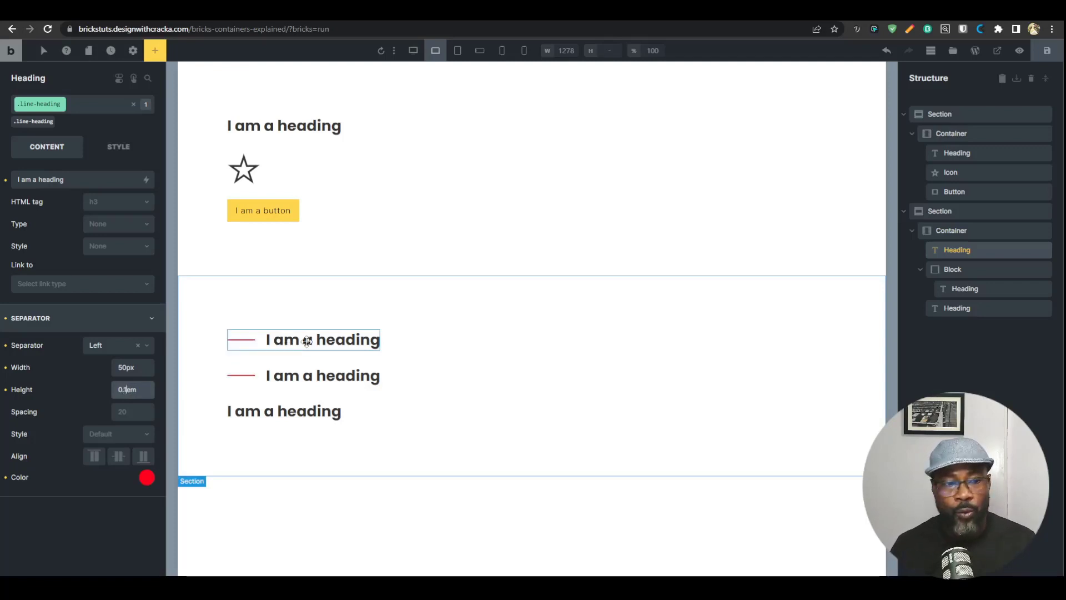
key(BackSpace)
text(2)
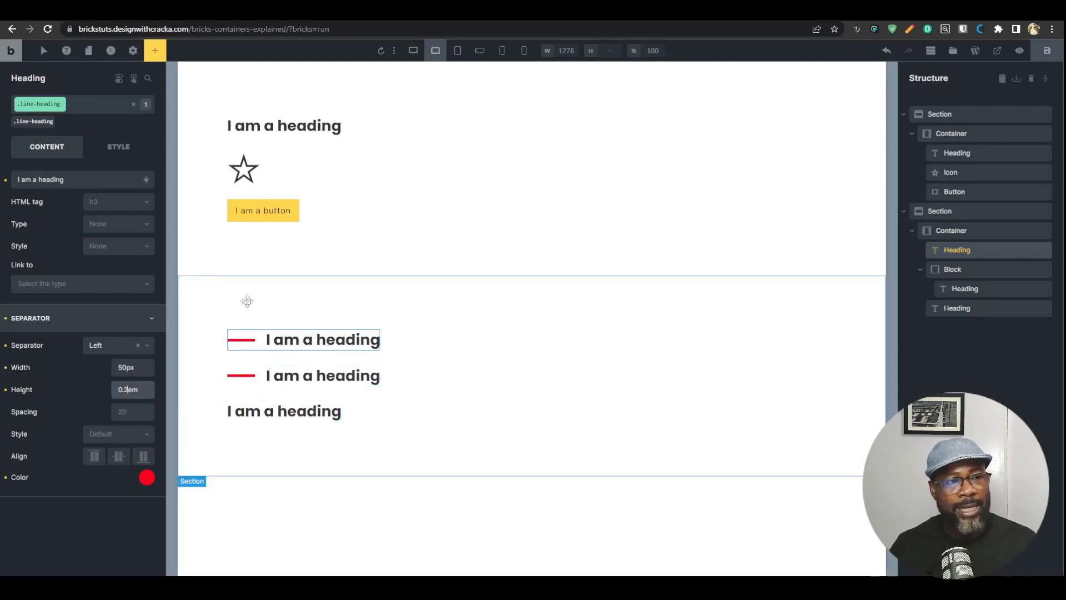
Set the line-heading class's font size to 80 to test how the separator scales
click(118, 146)
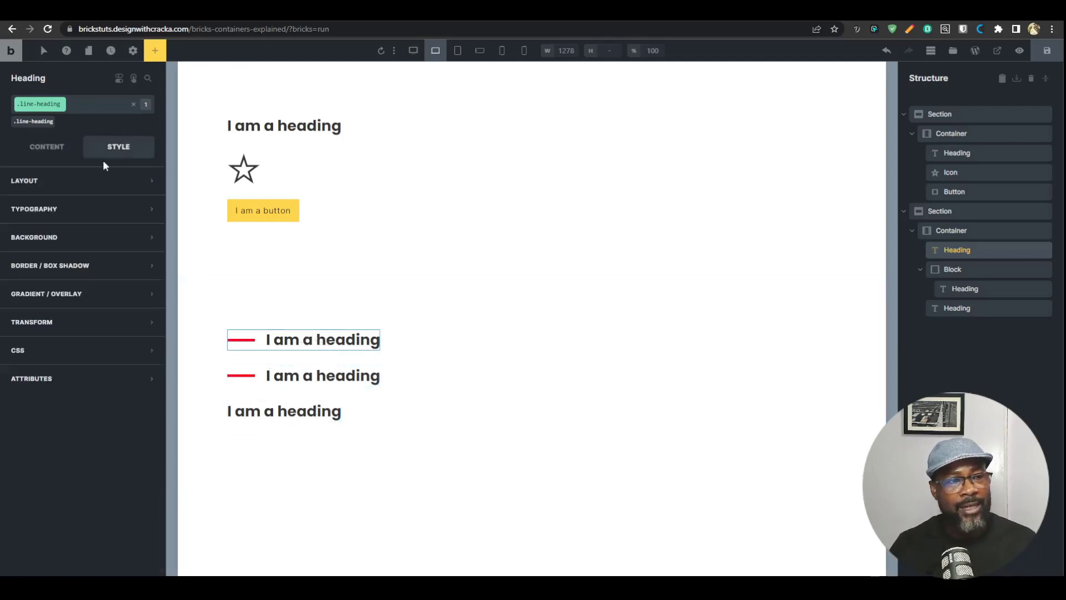
click(64, 149)
click(100, 149)
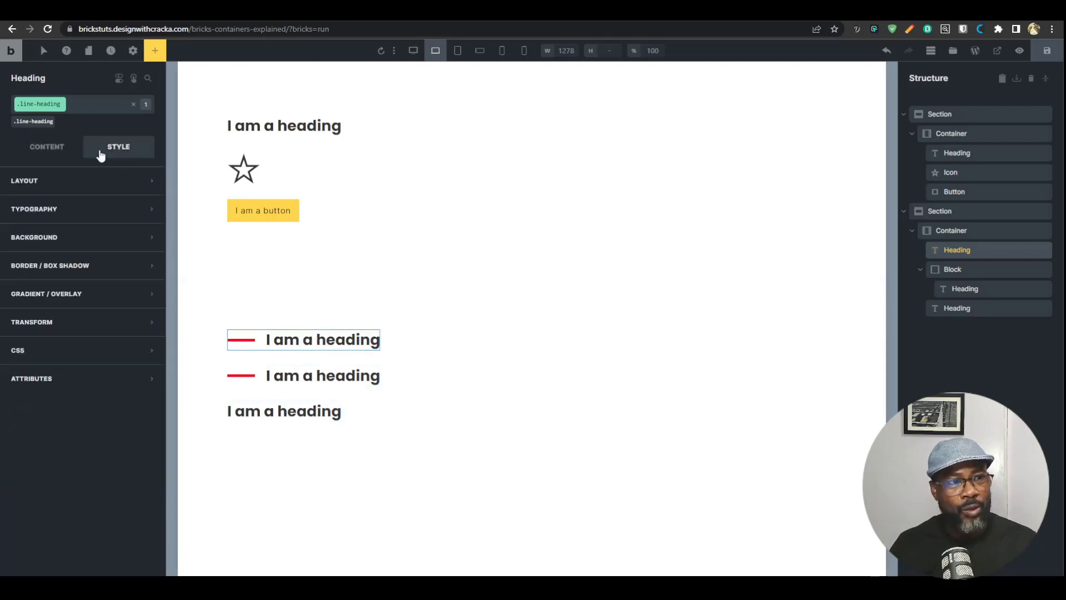
click(93, 216)
click(116, 257)
text(80)
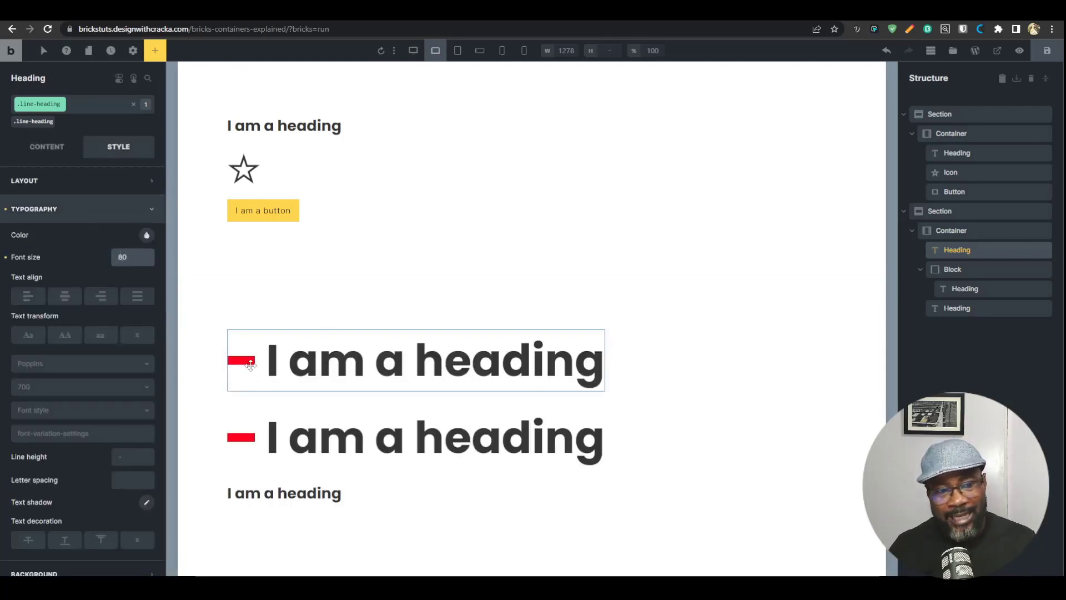
Reduce the line-heading class's font size to 50 and on to 24
double_click(131, 257)
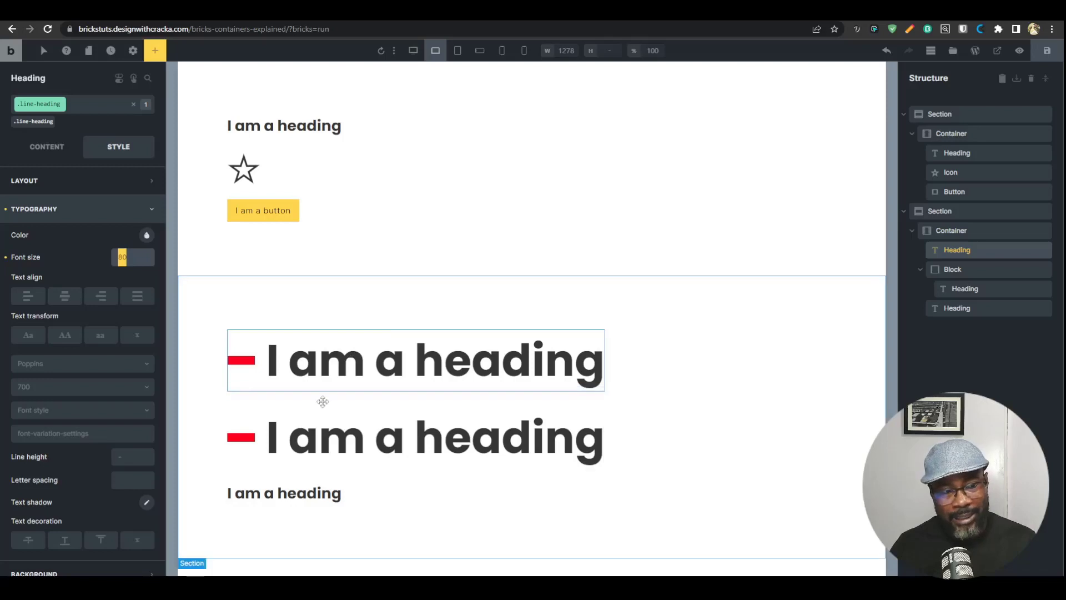
text(50)
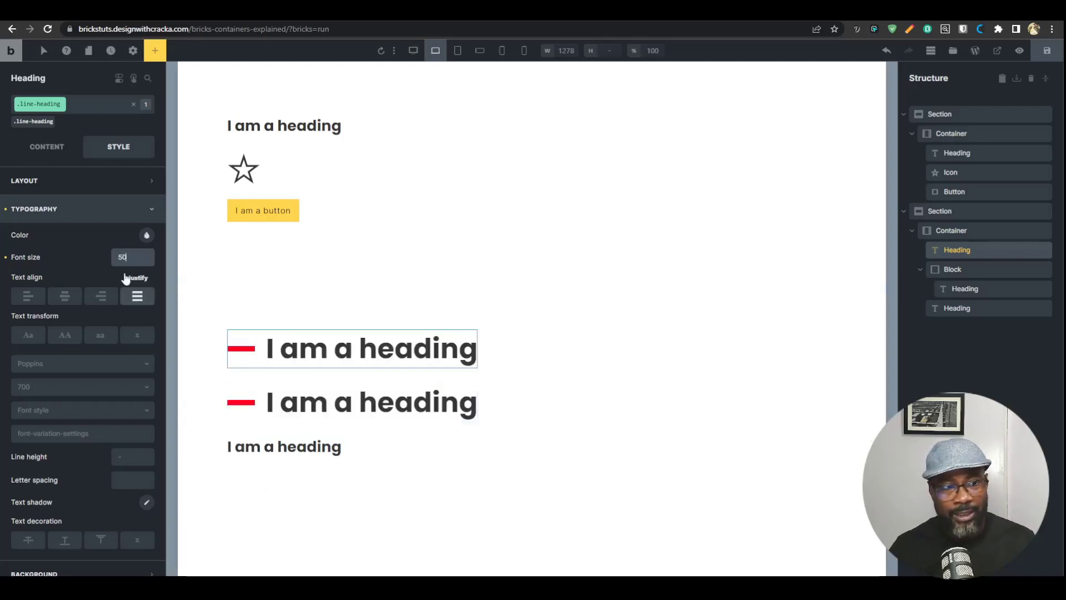
key(BackSpace)
key(BackSpace)
text(24)
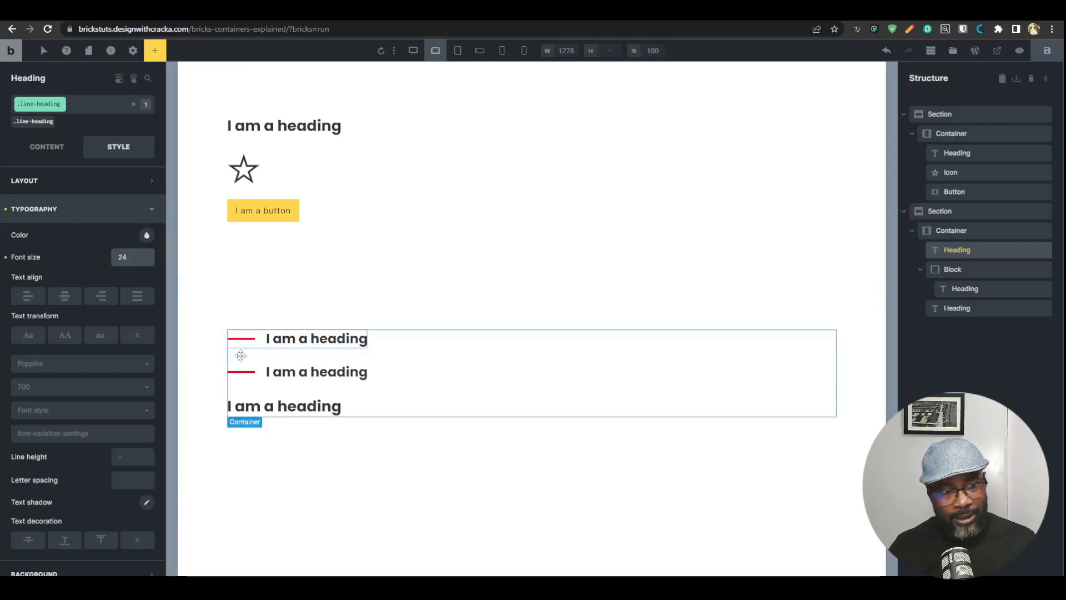
Set the line-heading separator's width to 2em, trying 5em first
click(25, 149)
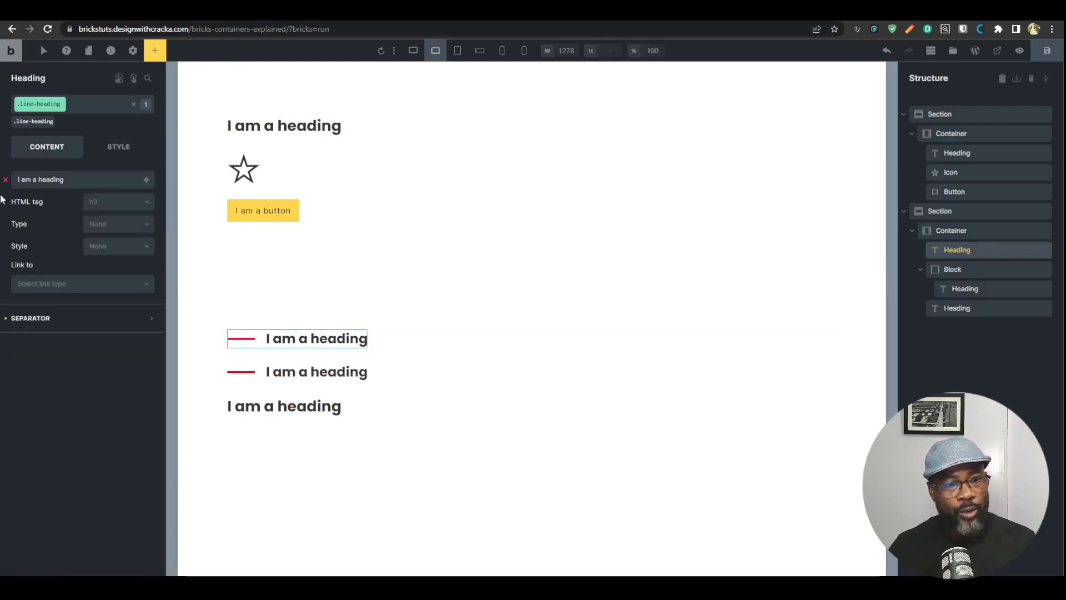
click(65, 318)
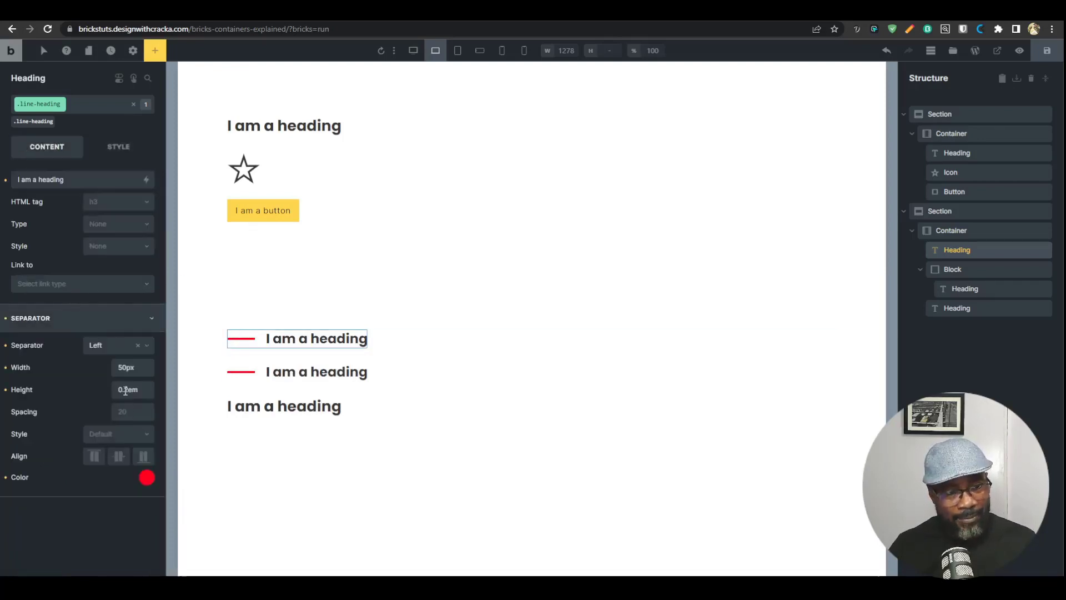
drag(135, 368, 84, 362)
text(5)
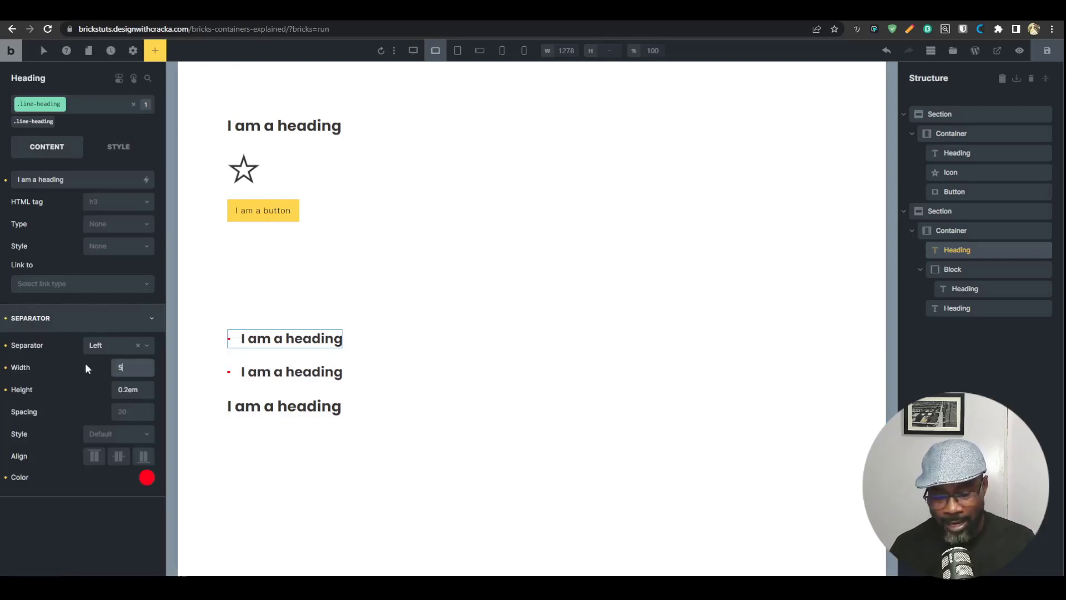
text(em)
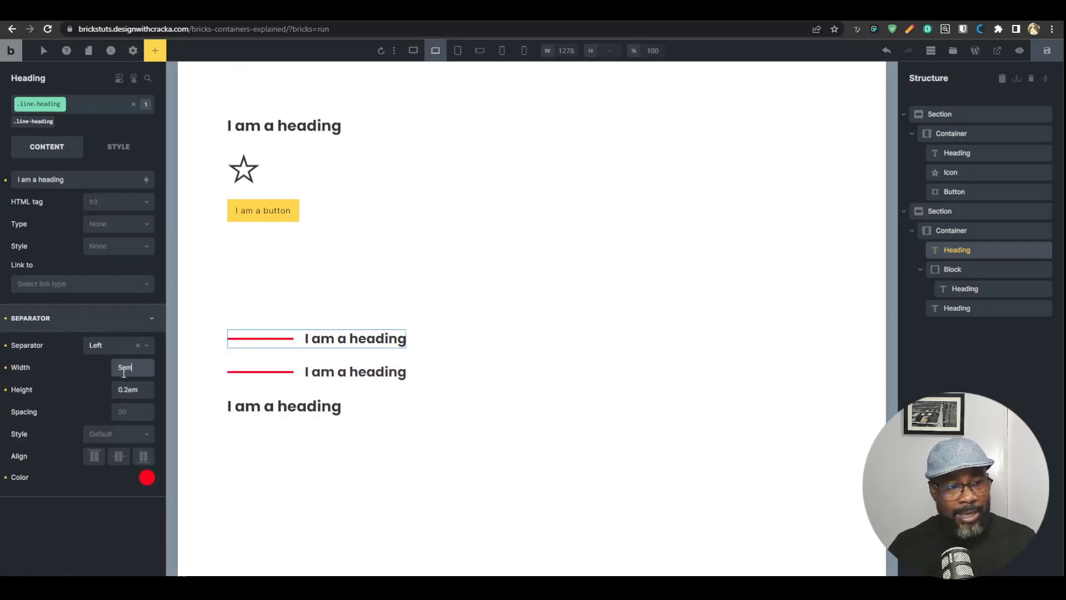
drag(124, 368, 117, 368)
text(2)
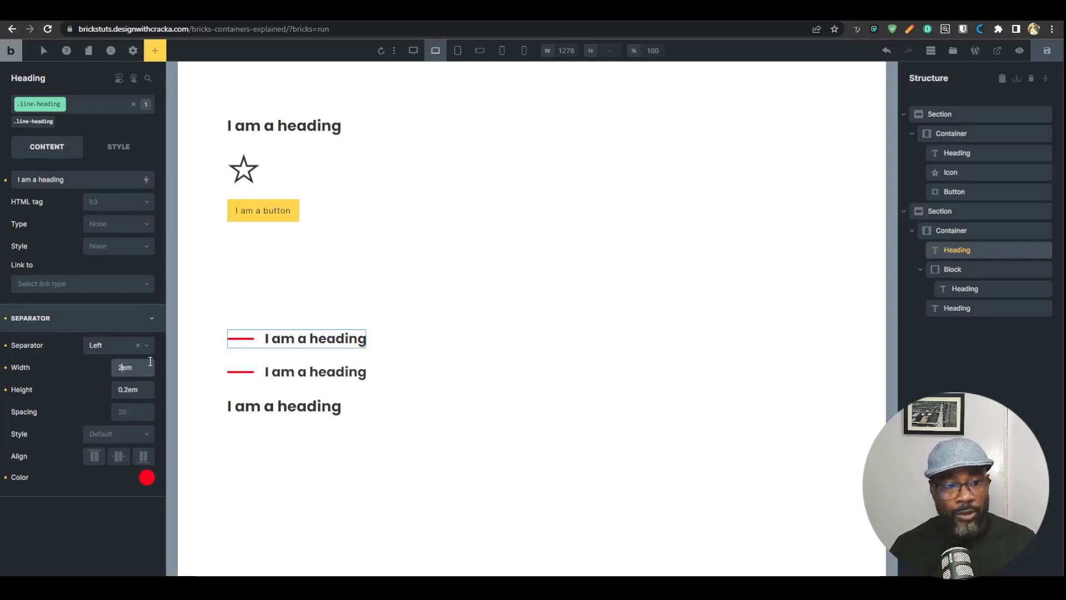
Enlarge the line-heading class's font size to 80
click(123, 149)
click(66, 211)
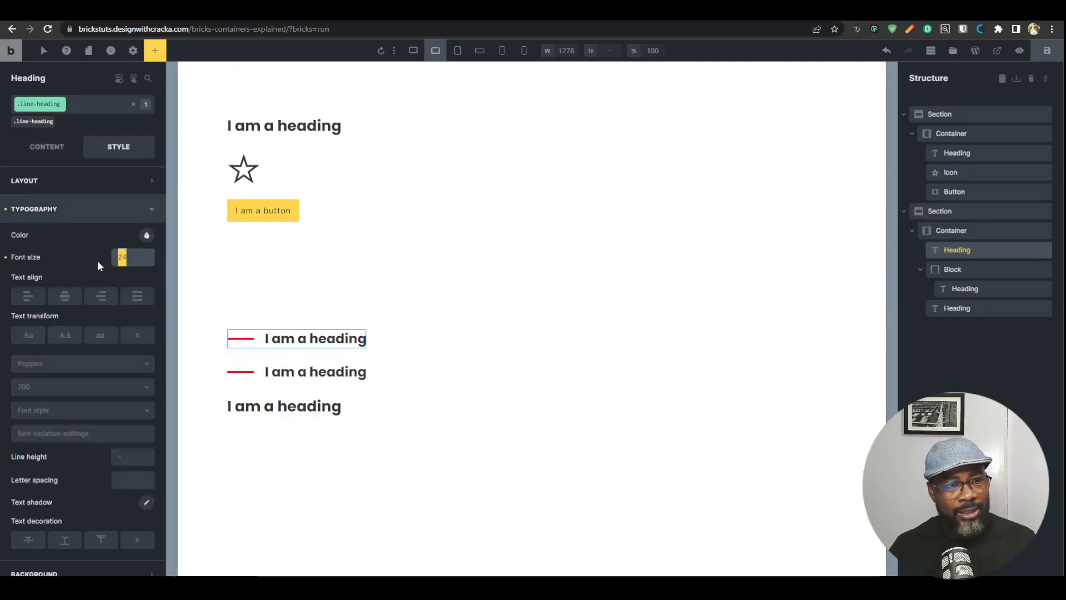
text(80)
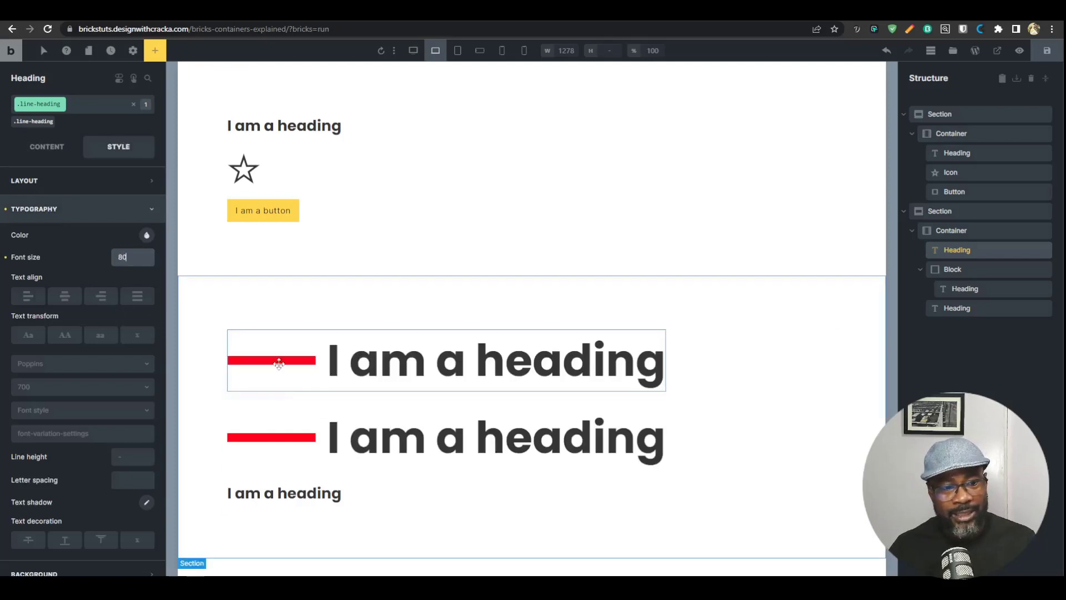
Turn the line-heading separator into a vertical bar with a width of 0.2em and a height of 1em
click(55, 149)
click(48, 318)
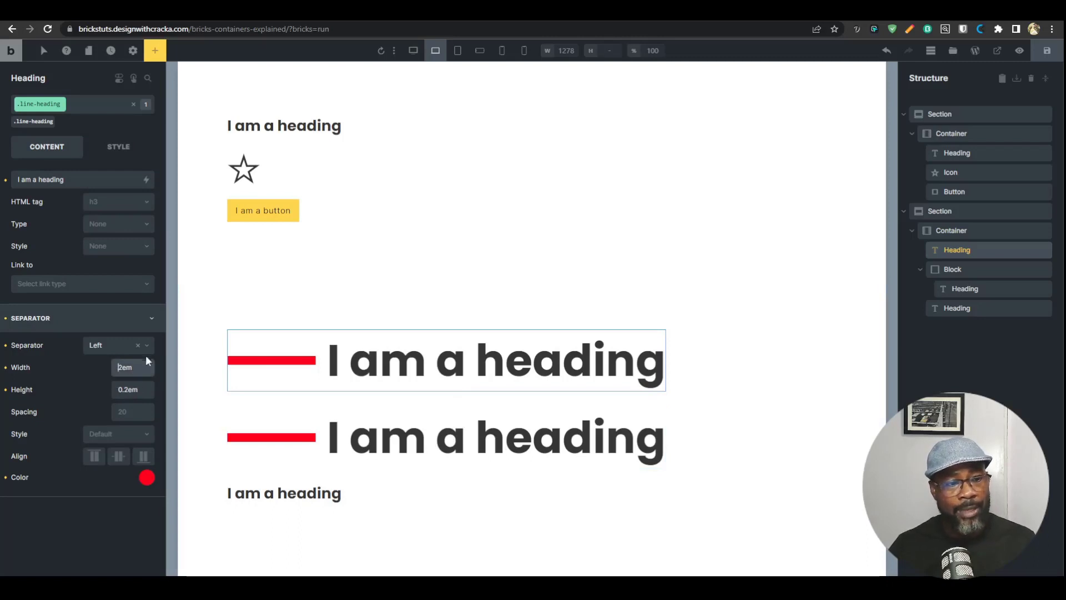
text(0.)
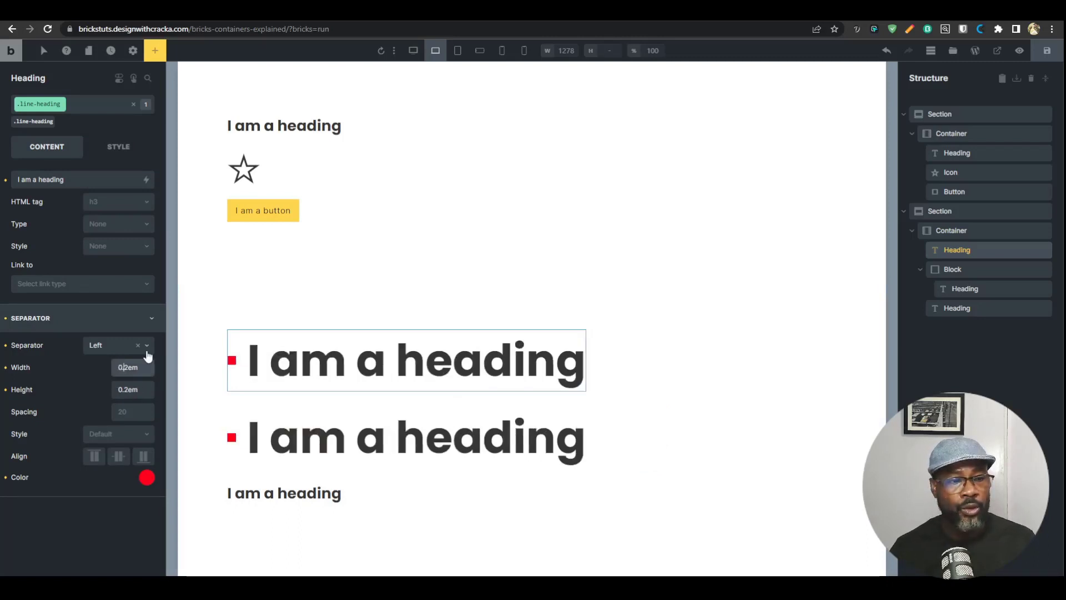
drag(129, 389, 108, 395)
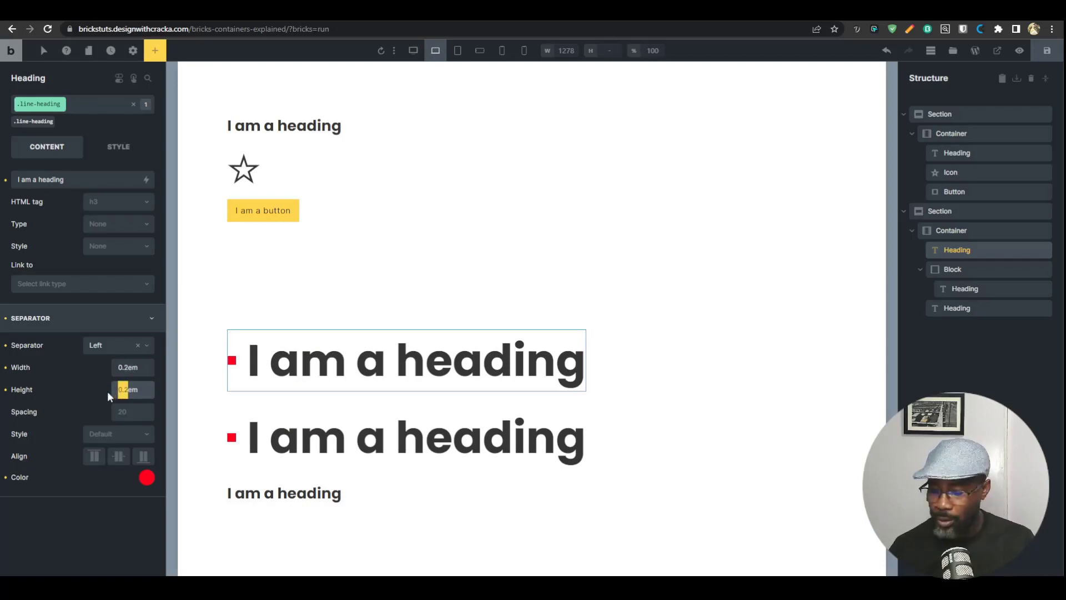
text(1)
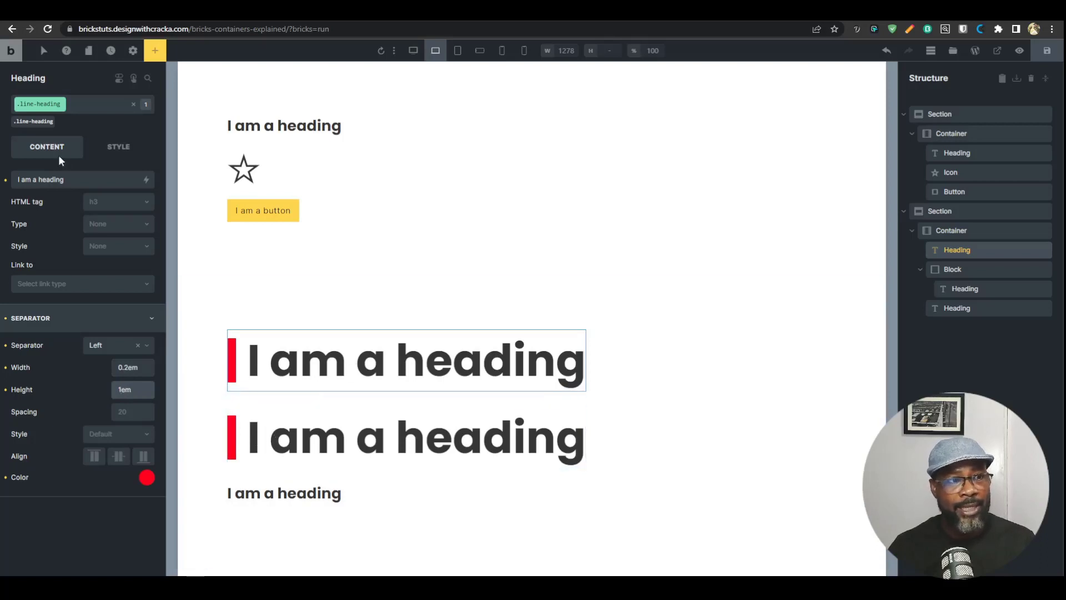
Clear the custom font size from the line-heading class's typography
click(118, 146)
click(38, 211)
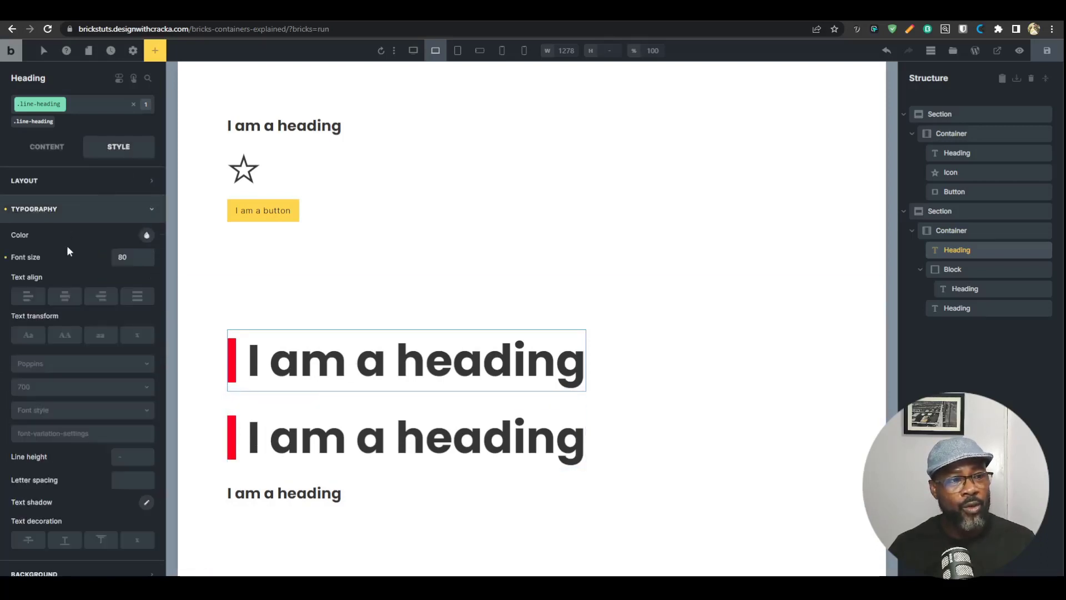
click(6, 257)
click(419, 362)
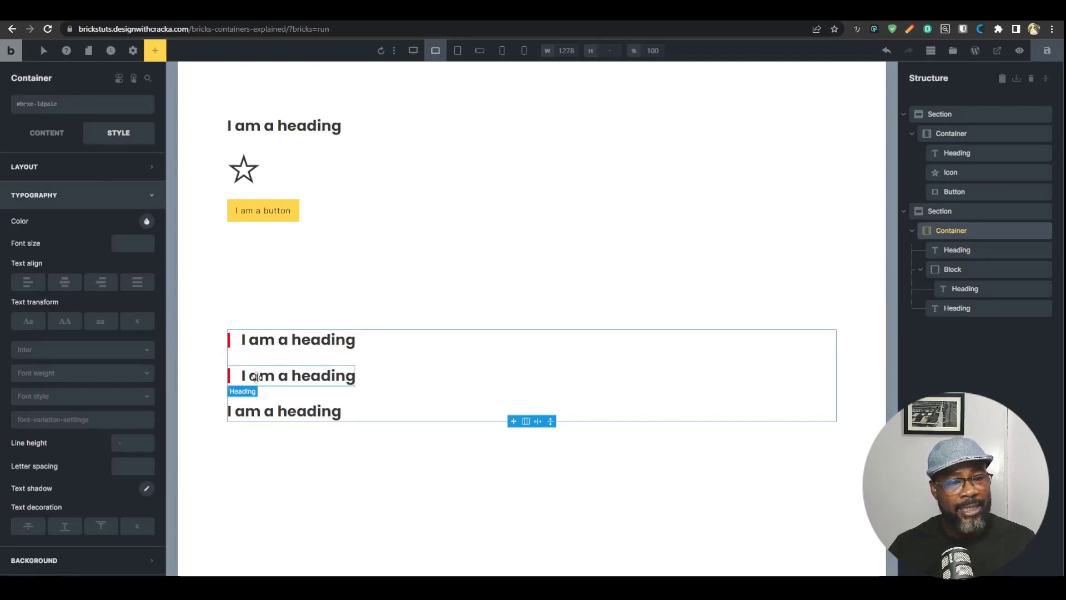
Change the first line-heading element's separator style to Dotted and set its width to 1em
click(78, 136)
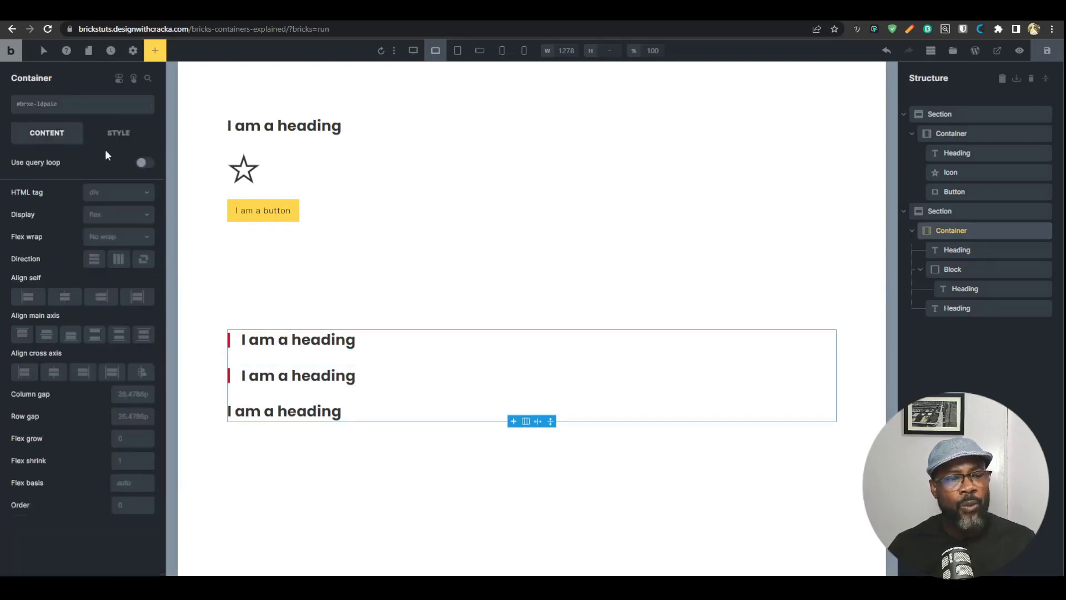
click(280, 340)
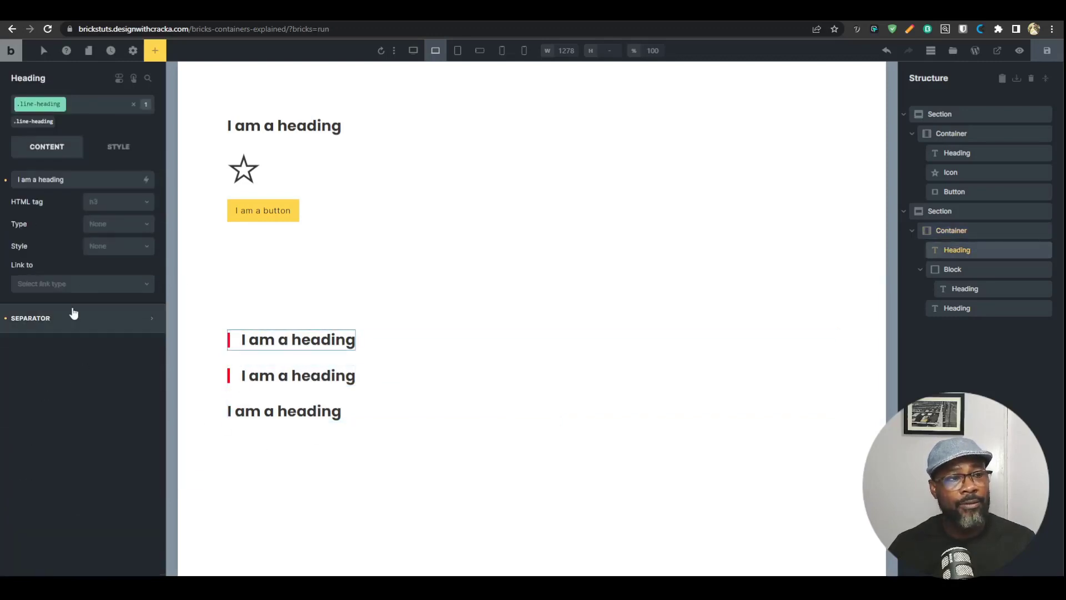
click(97, 322)
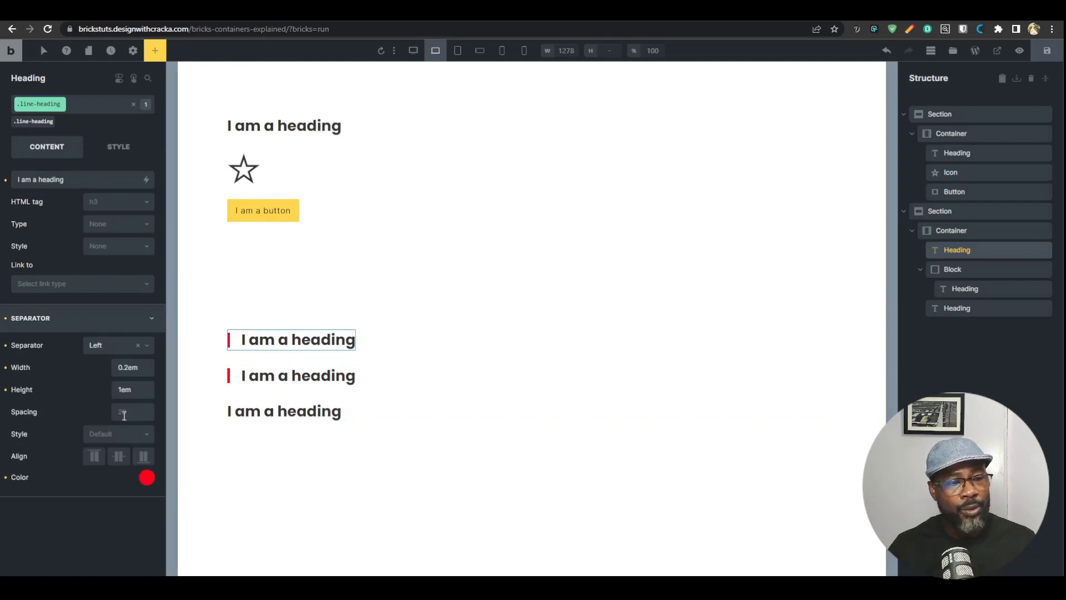
click(134, 439)
click(109, 505)
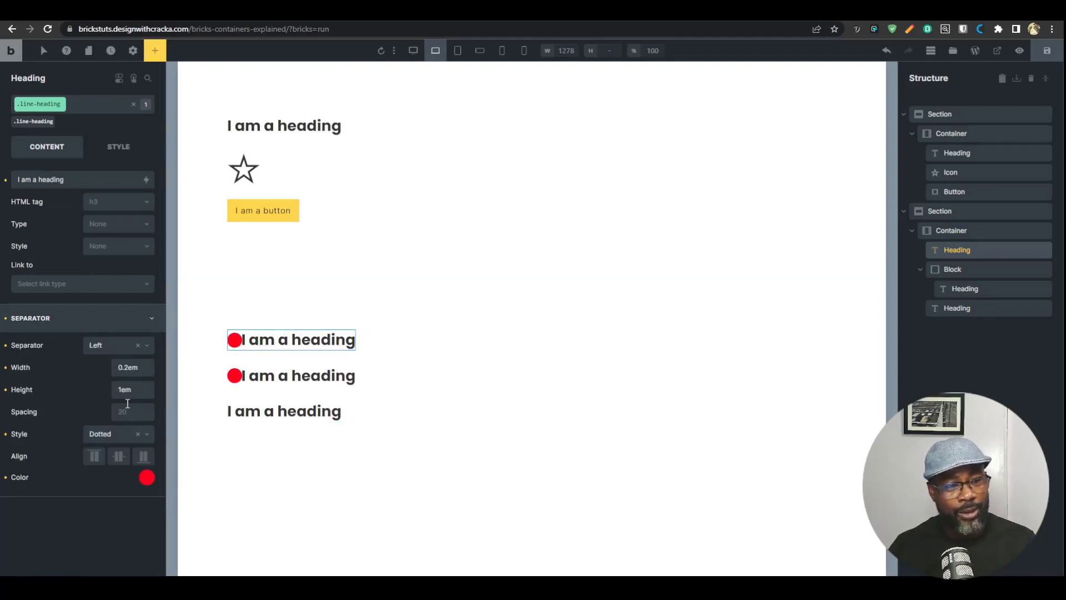
double_click(128, 369)
text(1em)
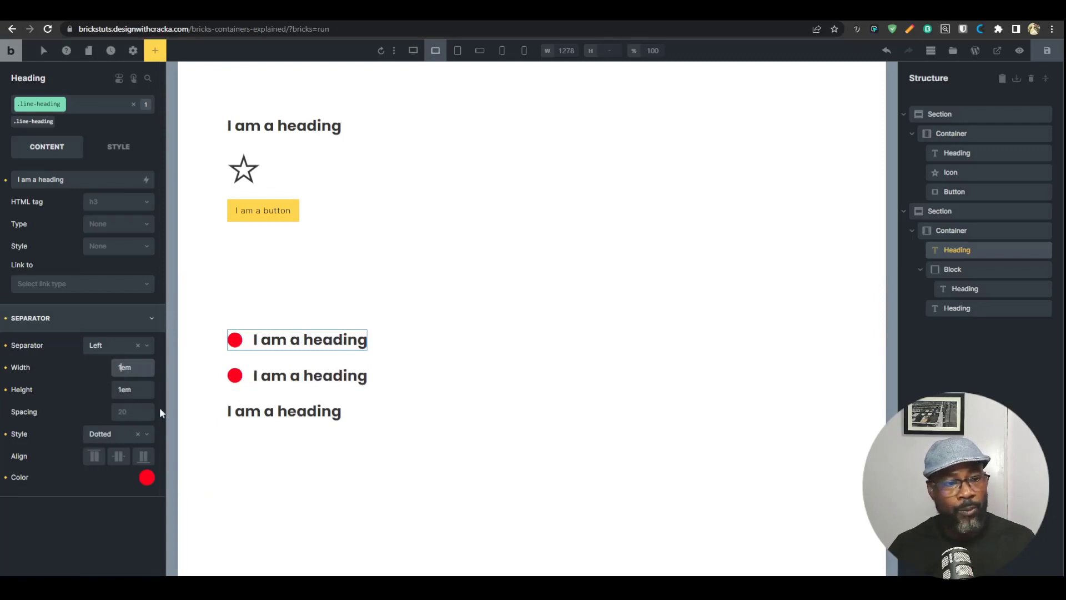
Try separator spacings of 20 and 40 on the line-heading class, and clear the spacing value
click(127, 413)
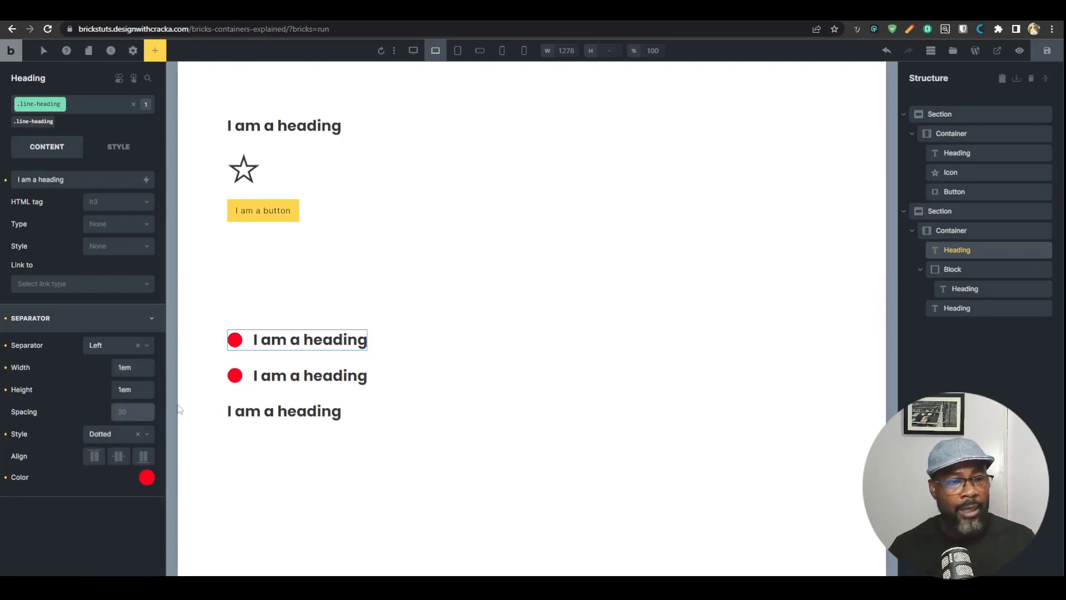
text(20)
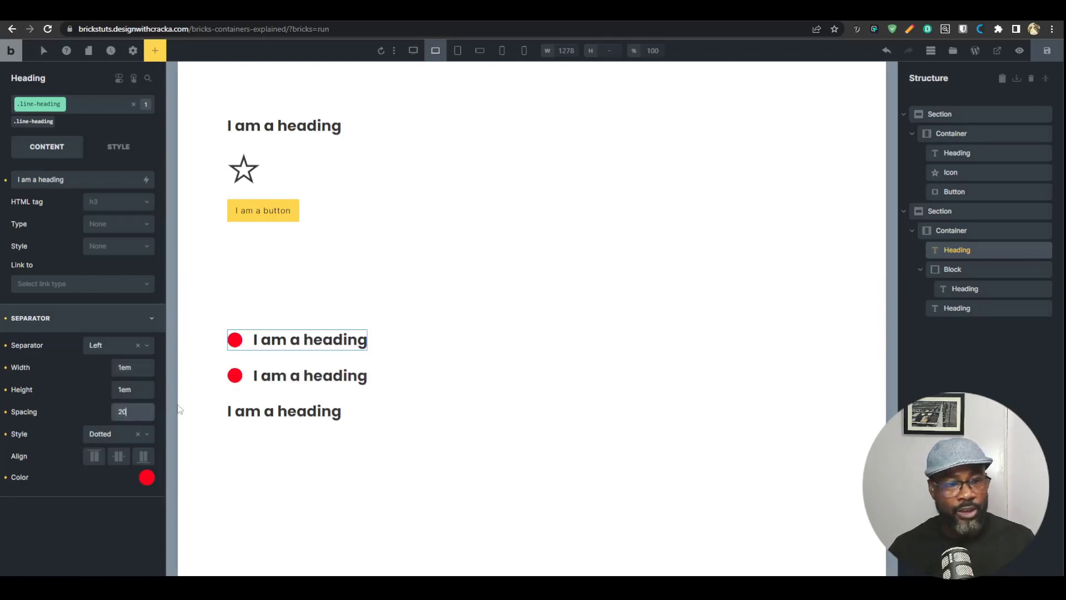
key(ctrl+a)
text(40)
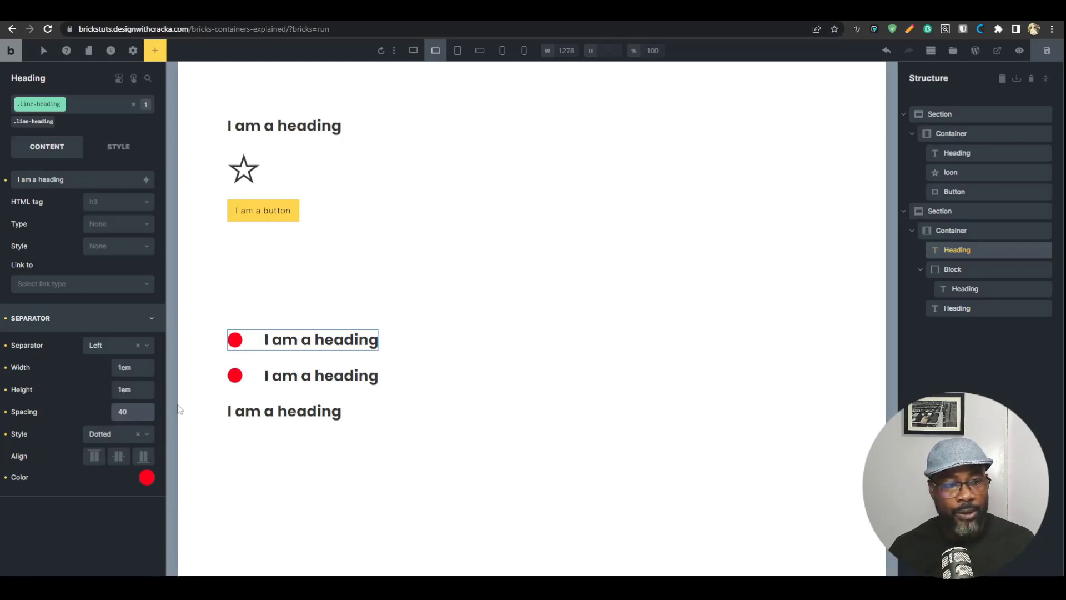
key(ctrl+a)
key(BackSpace)
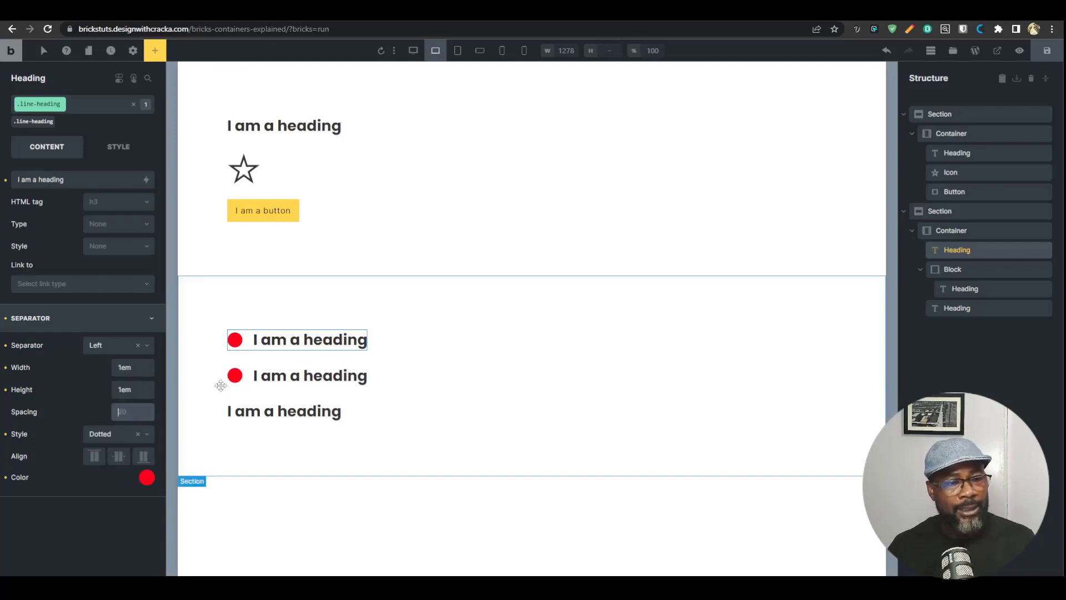
Set both the width and the height of the dotted line-heading separator to 0.5em
click(117, 368)
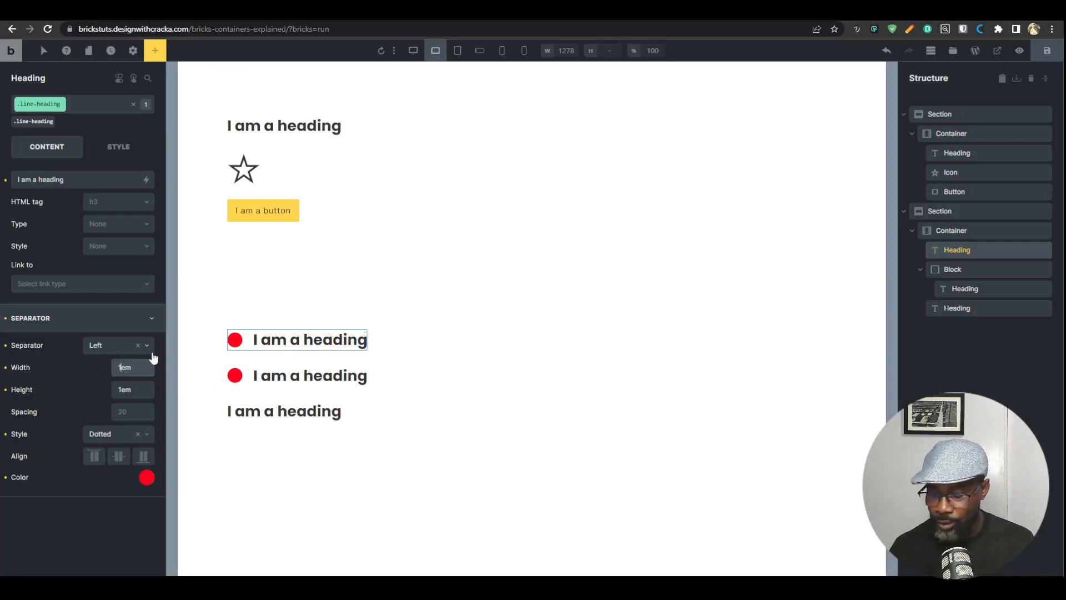
key(Delete)
text(0.5)
click(119, 389)
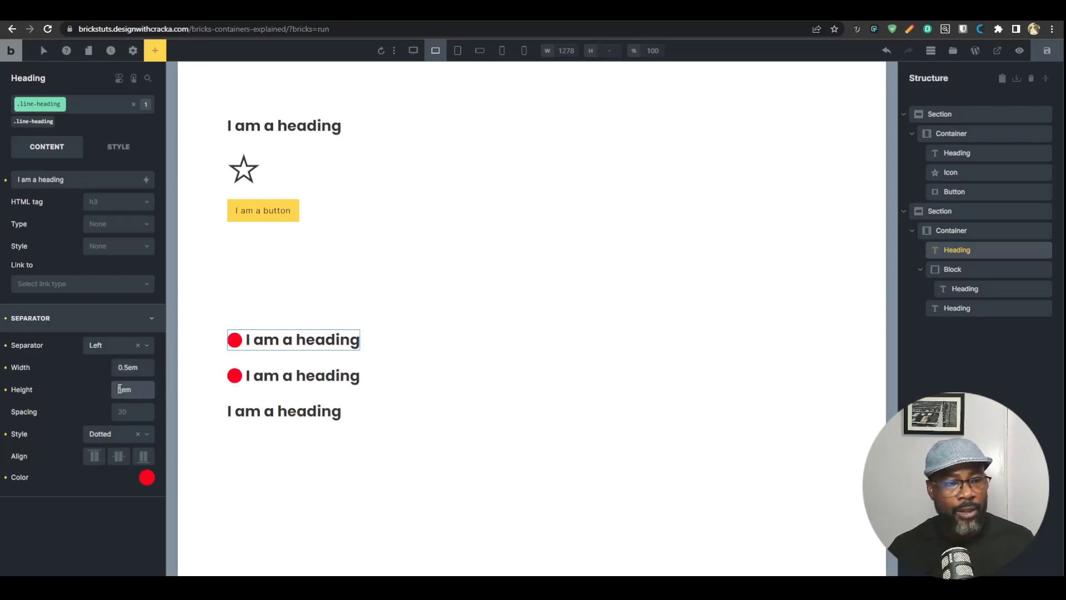
key(Delete)
text(0.5)
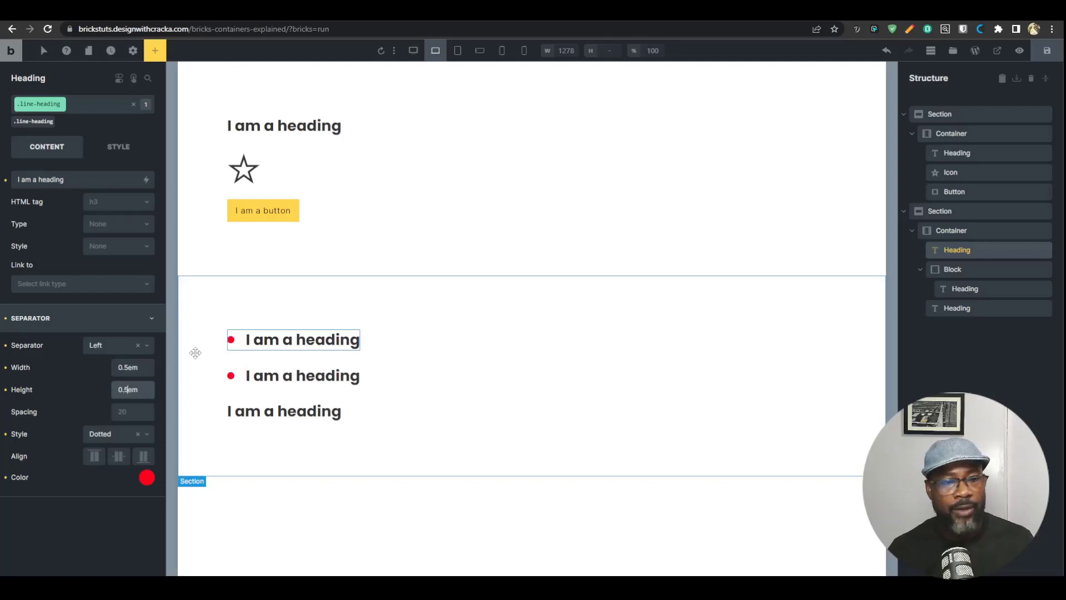
click(445, 310)
click(284, 343)
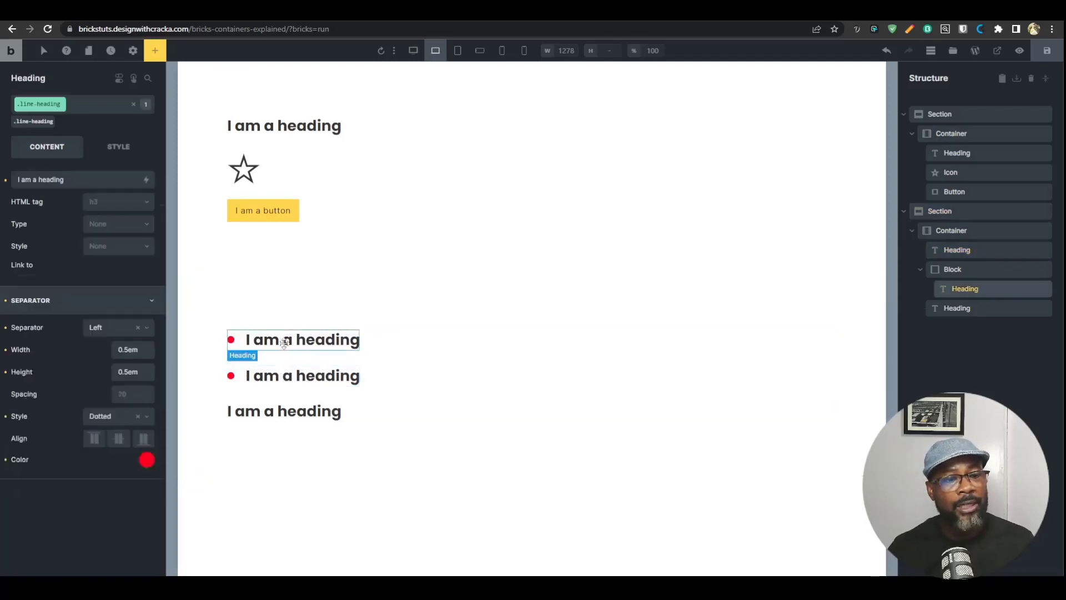